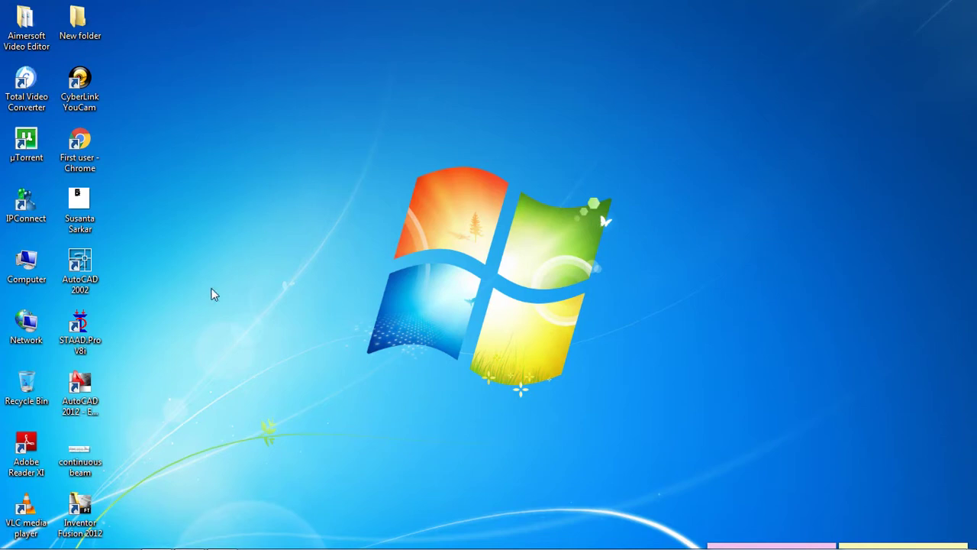
# - Launch STAAD.Pro and review the continuous beam picture with its spans, loads and supports
pyautogui.doubleClick(94, 328)
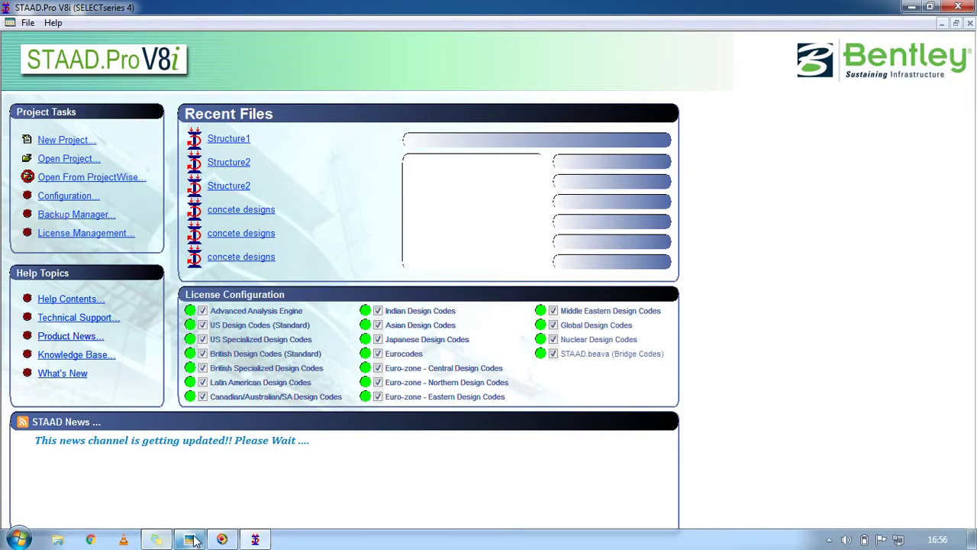
pyautogui.click(229, 488)
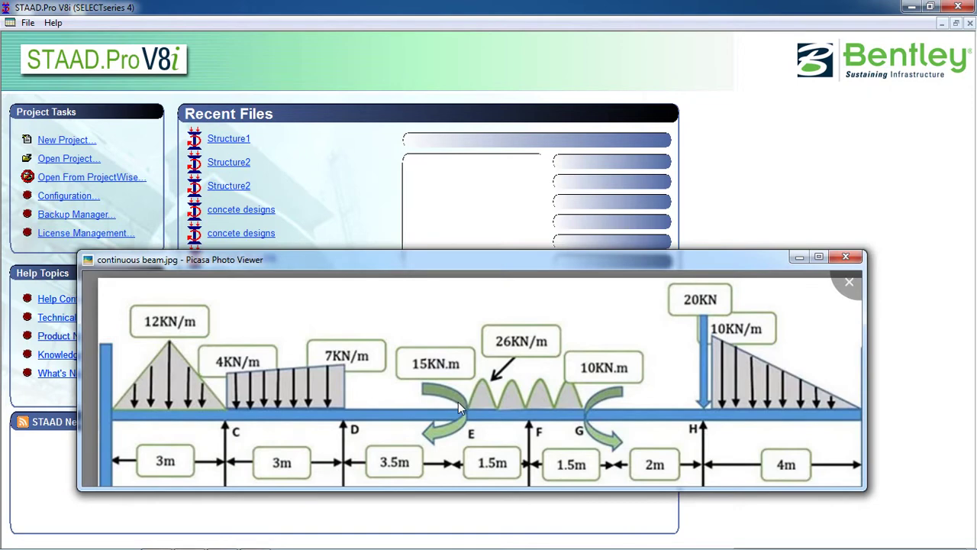
pyautogui.click(257, 9)
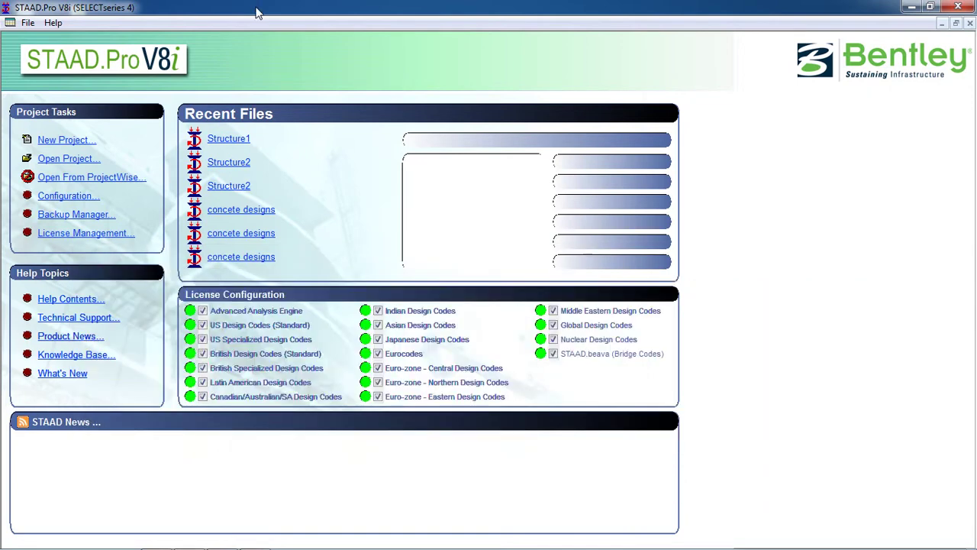
# - Create a new Plane project named Structure1 in metres and kilonewtons, overwriting the existing file, and start with Add Beam
pyautogui.click(48, 143)
pyautogui.click(352, 180)
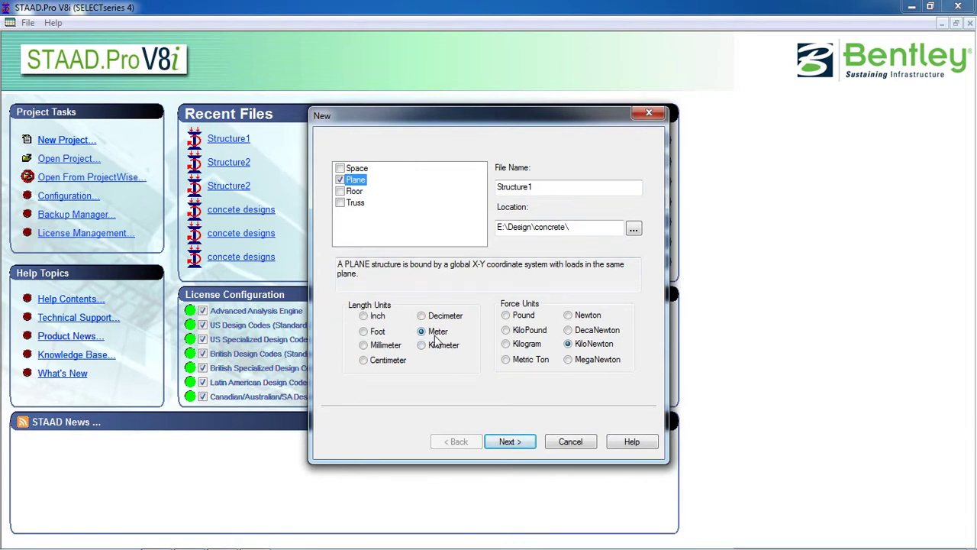
pyautogui.click(507, 442)
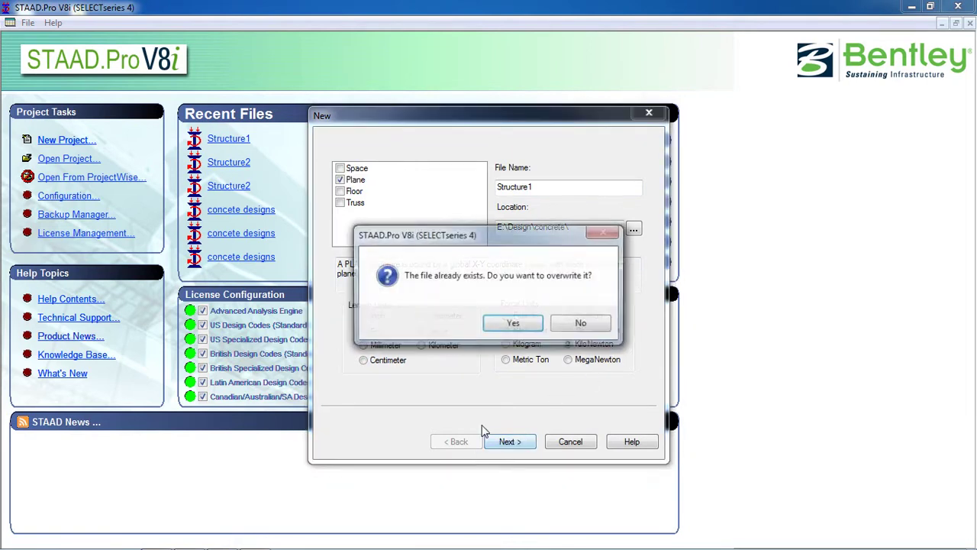
pyautogui.click(512, 323)
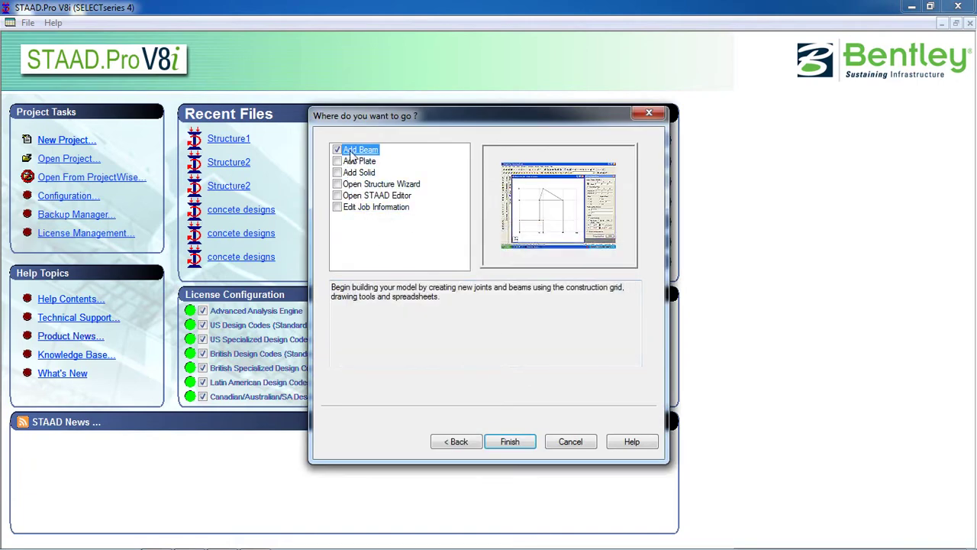
pyautogui.click(519, 441)
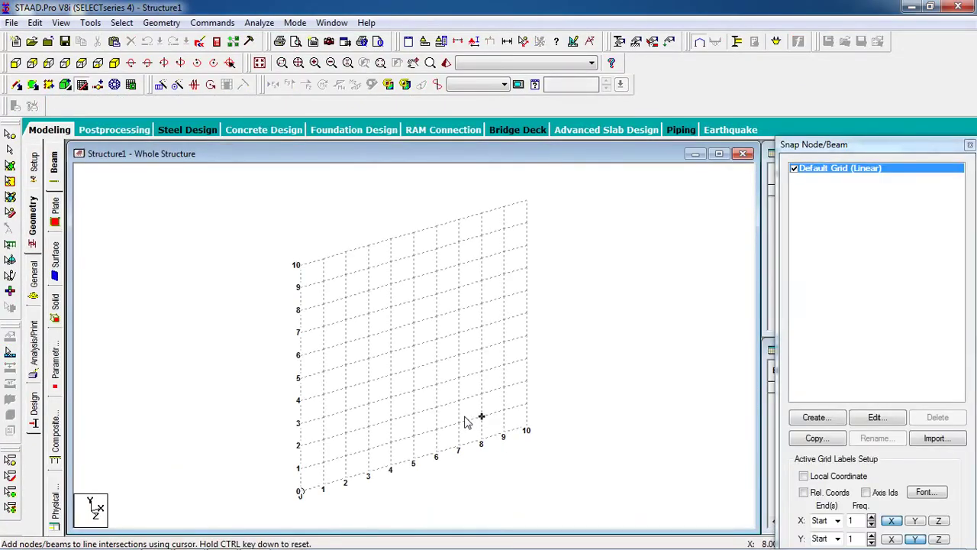
# - Place a node at the grid origin (0, 0, 0) and close the snap grid
pyautogui.scroll(-2, 318, 458)
pyautogui.scroll(3, 290, 376)
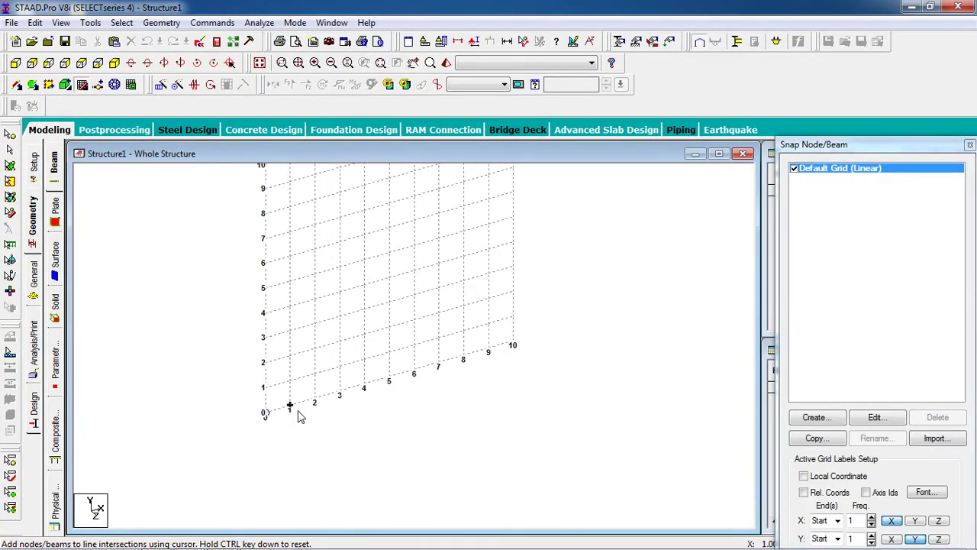
pyautogui.click(264, 413)
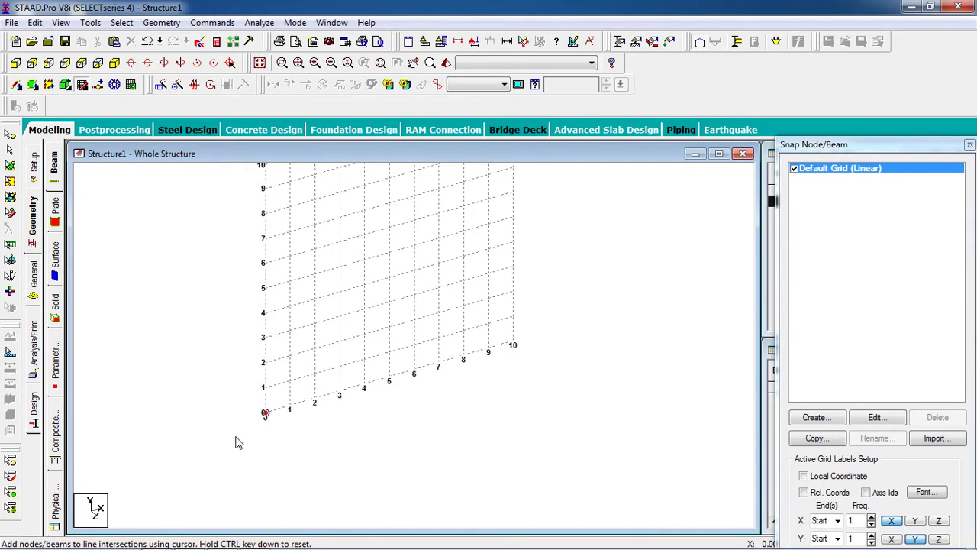
pyautogui.click(82, 86)
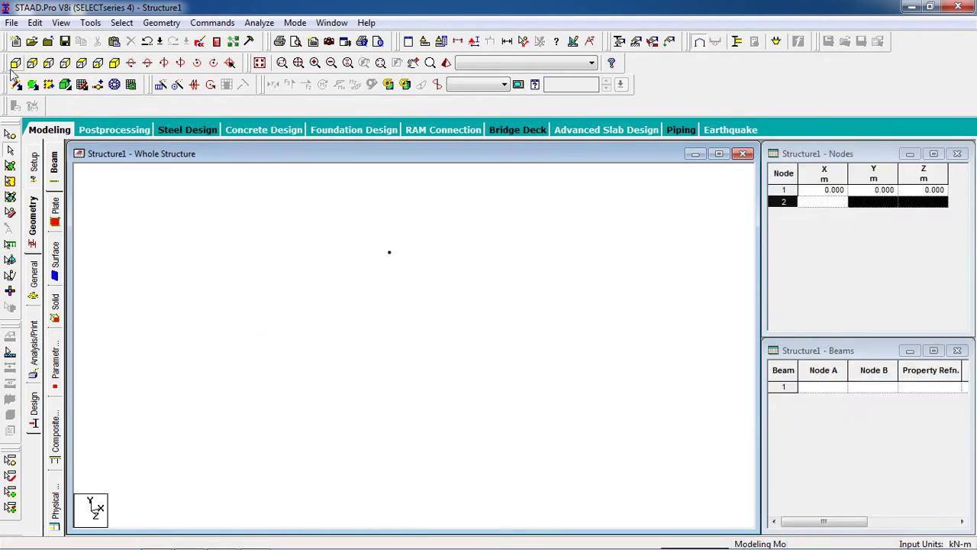
# - Check the first span in the continuous beam picture, and paste a copy of the origin node 3 m along X
pyautogui.click(10, 134)
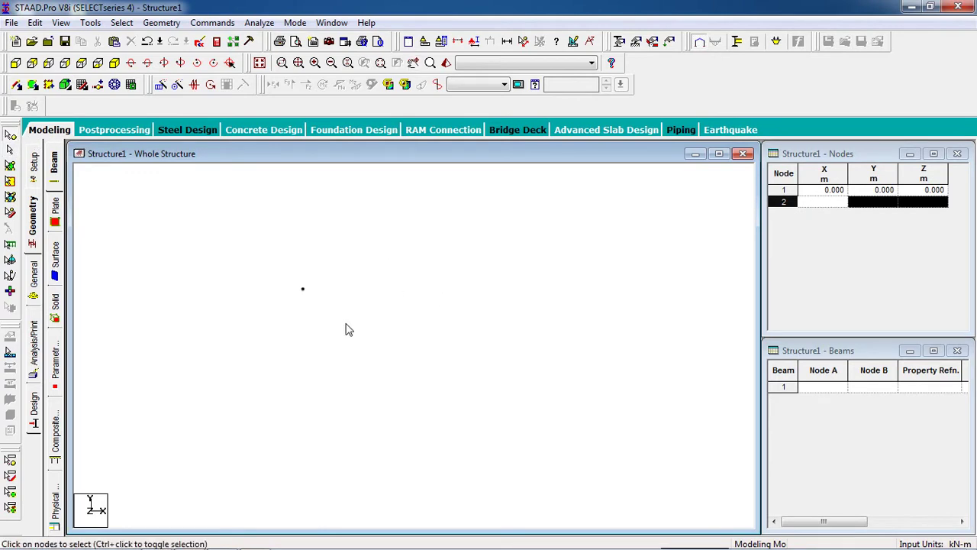
pyautogui.click(302, 288)
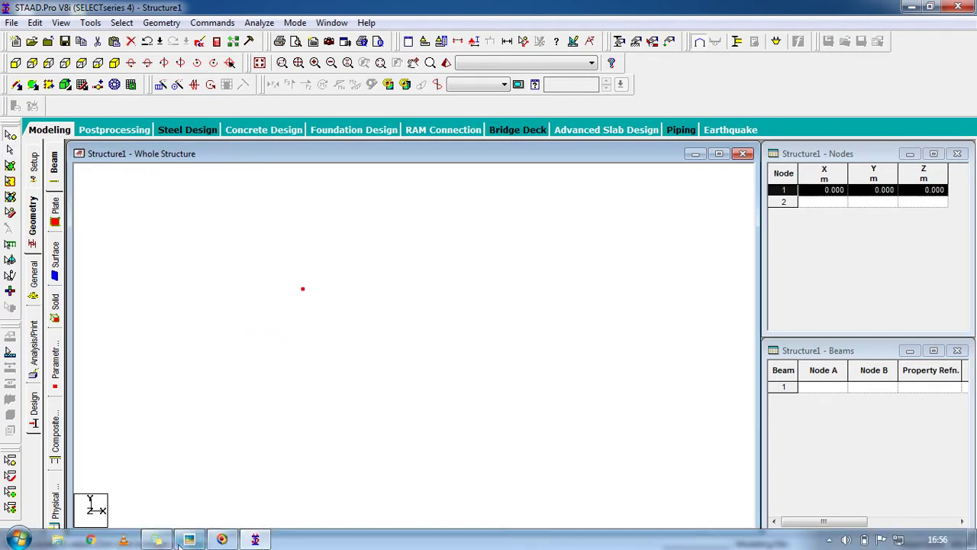
pyautogui.click(189, 540)
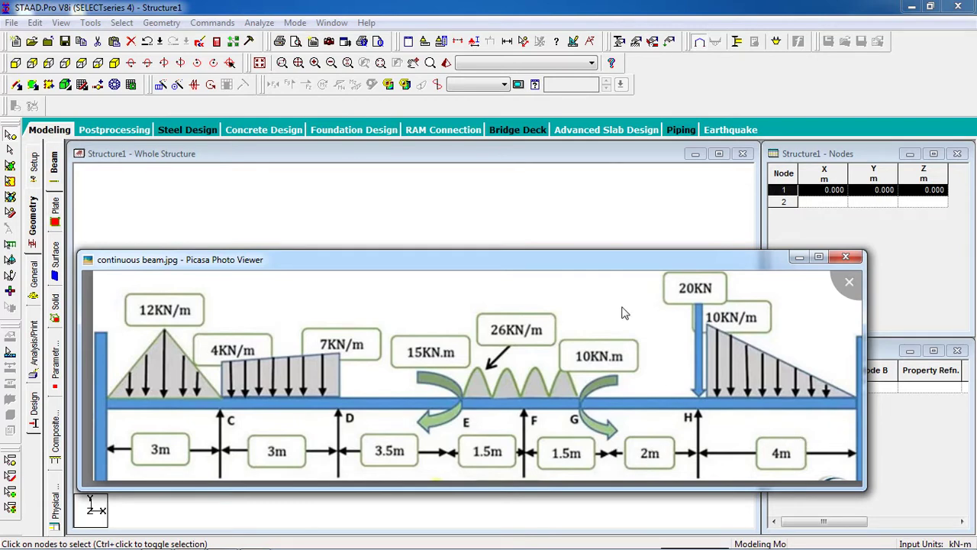
pyautogui.click(504, 8)
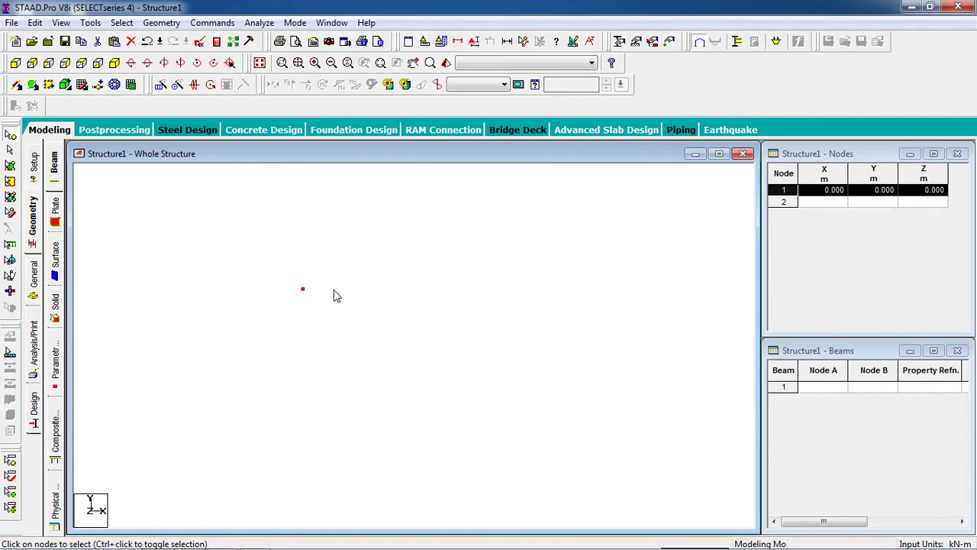
pyautogui.hotkey('ctrl', 'v')
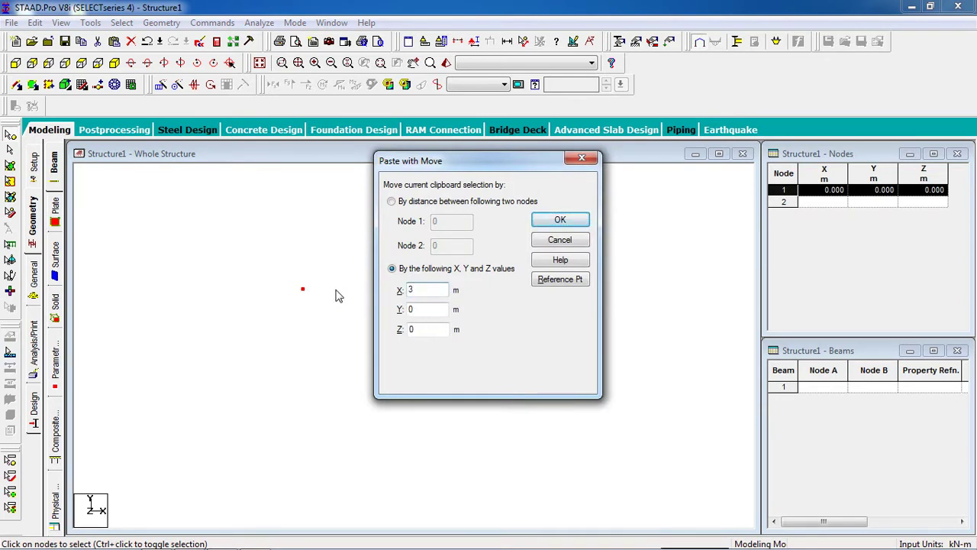
pyautogui.write('3')
pyautogui.press('Return')
pyautogui.scroll(-3, 336, 296)
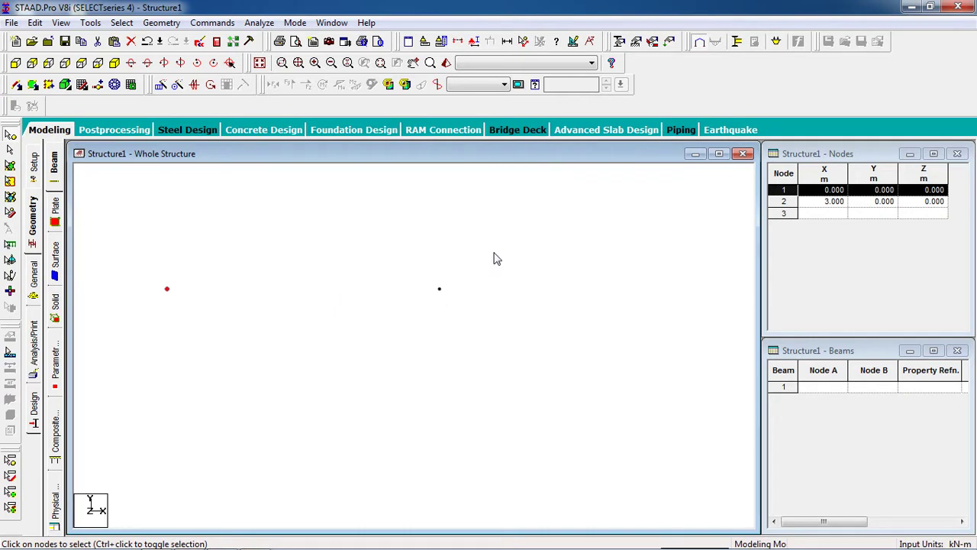
# - Paste a copy of the node at X = 3 m, moved 3 m further along X
pyautogui.click(438, 288)
pyautogui.moveTo(501, 305); pyautogui.dragTo(410, 334, button='middle')
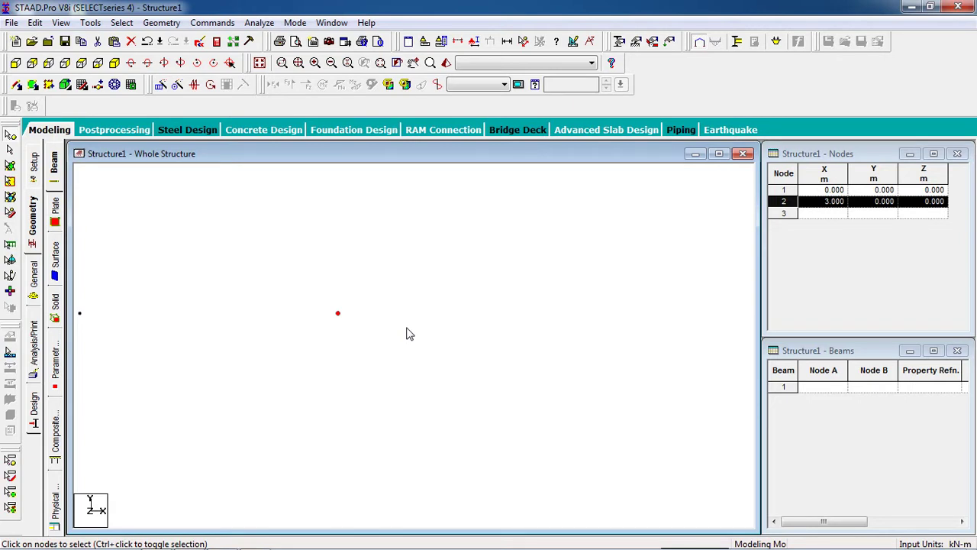
pyautogui.hotkey('ctrl', 'v')
pyautogui.moveTo(426, 290); pyautogui.dragTo(398, 290)
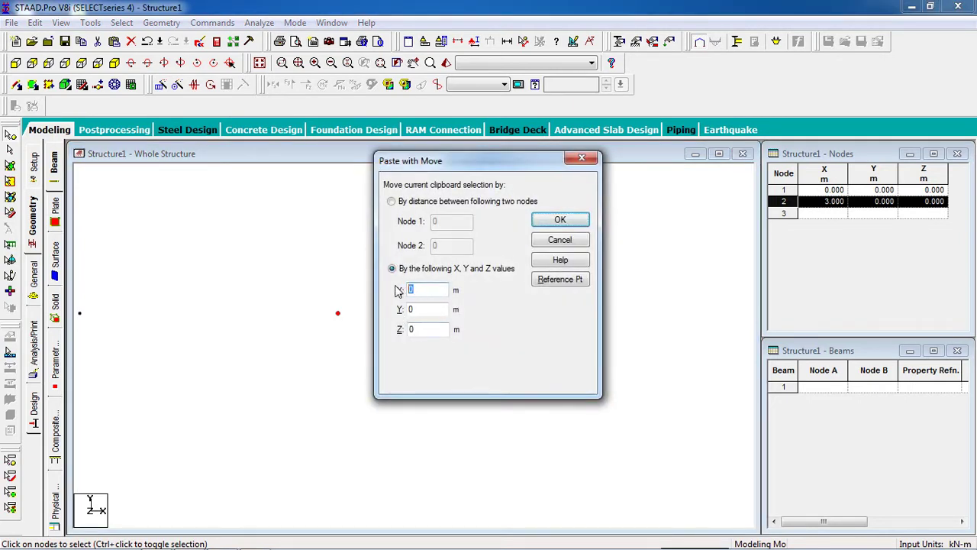
pyautogui.click(548, 223)
# - Paste a copy of the node at X = 6 m, moved 5 m further along X
pyautogui.moveTo(391, 284); pyautogui.dragTo(302, 361)
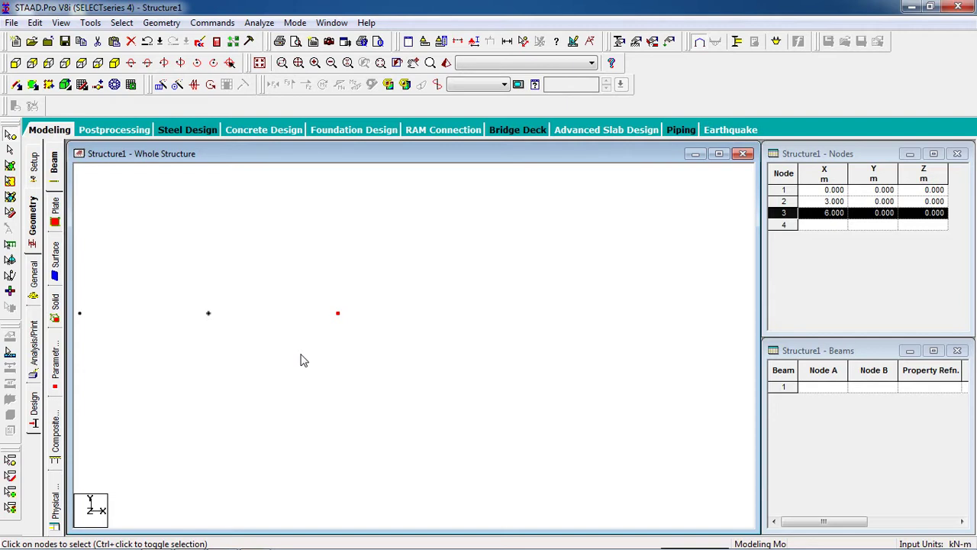
pyautogui.hotkey('ctrl', 'v')
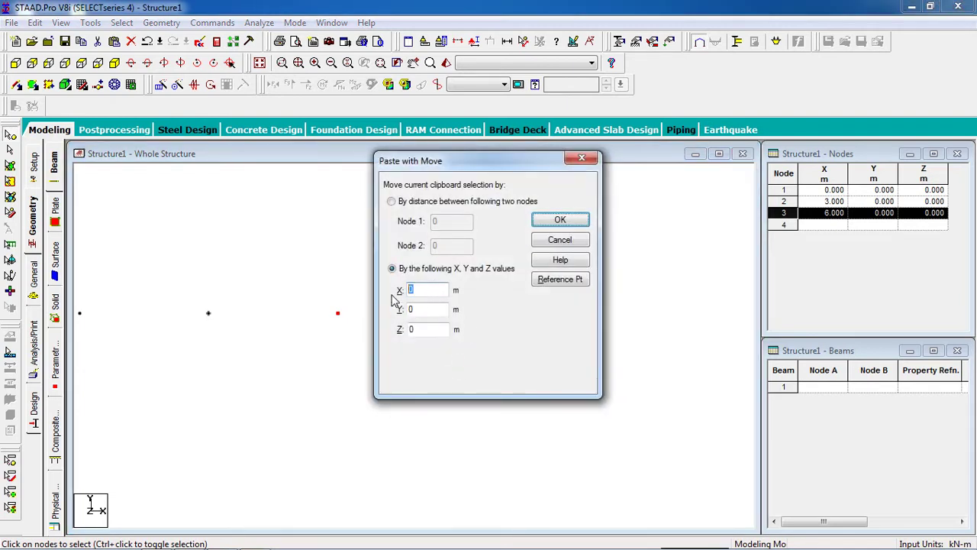
pyautogui.write('5')
pyautogui.click(551, 222)
# - Paste a copy of the node at X = 11 m, moved 3.5 m further along X
pyautogui.moveTo(380, 265); pyautogui.dragTo(282, 379)
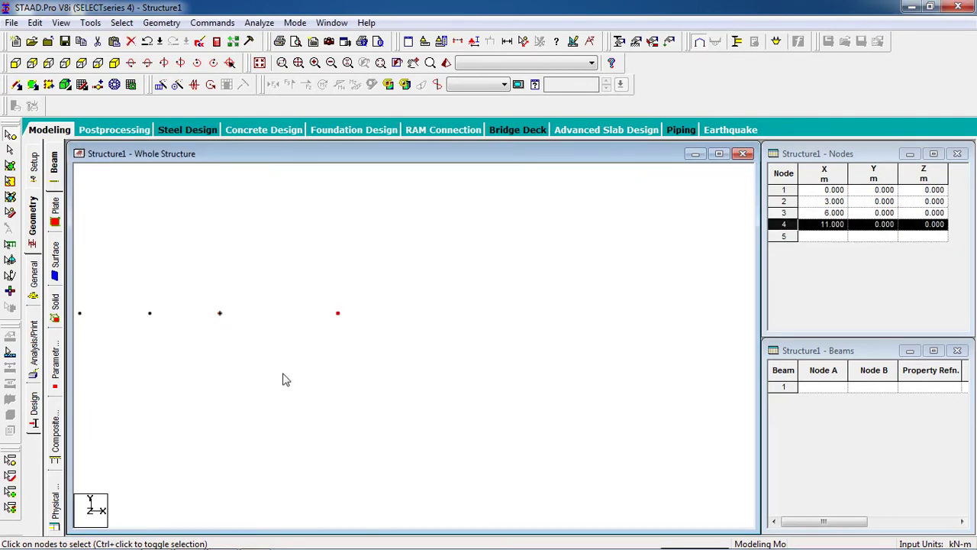
pyautogui.hotkey('ctrl', 'v')
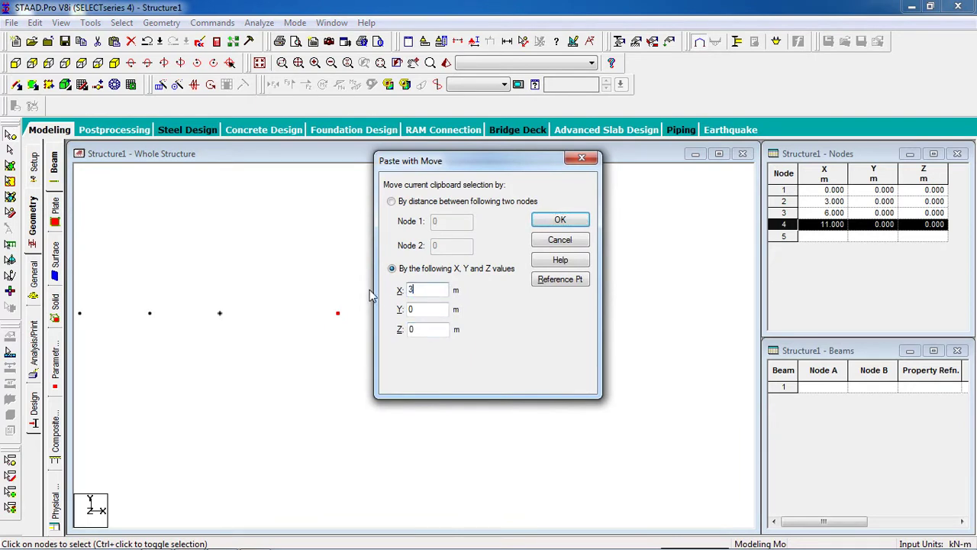
pyautogui.click(561, 220)
# - Paste a copy of the node at X = 14.5 m, moved 4 m further along X
pyautogui.moveTo(359, 275); pyautogui.dragTo(319, 396)
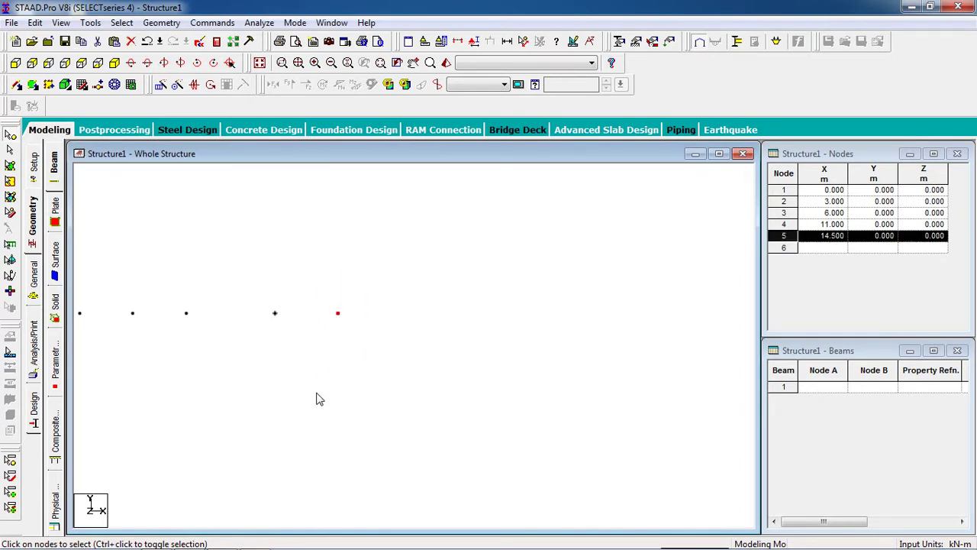
pyautogui.hotkey('ctrl', 'c')
pyautogui.hotkey('ctrl', 'v')
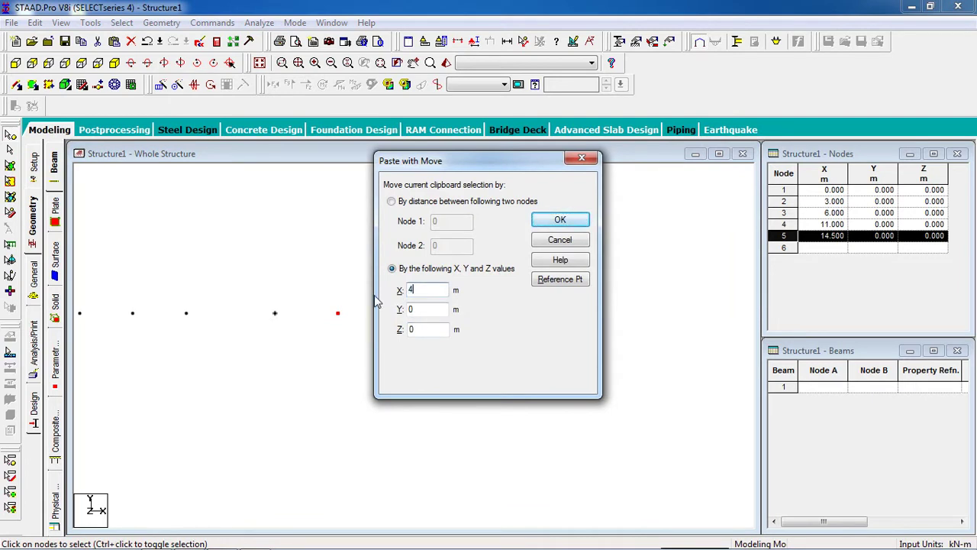
pyautogui.click(583, 221)
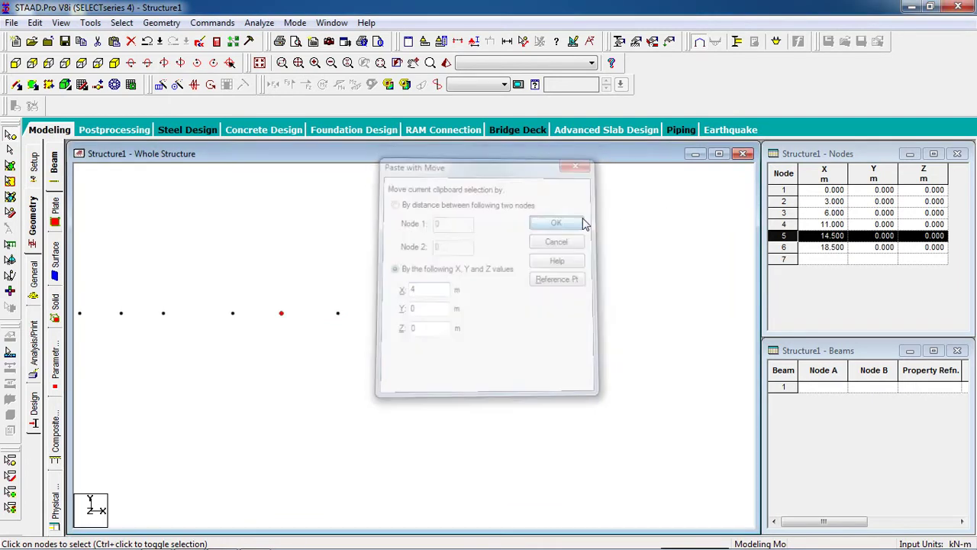
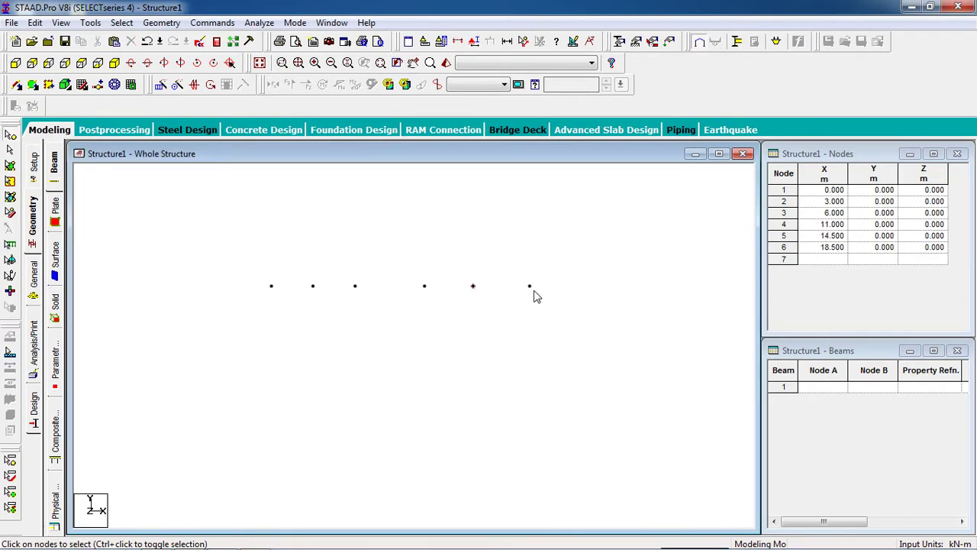
# - Draw beam members joining the six nodes in sequence, and compare them with the continuous beam picture
pyautogui.click(18, 87)
pyautogui.moveTo(272, 286)
pyautogui.mouseDown()
pyautogui.moveTo(557, 295)
pyautogui.moveTo(533, 288)
pyautogui.mouseUp()
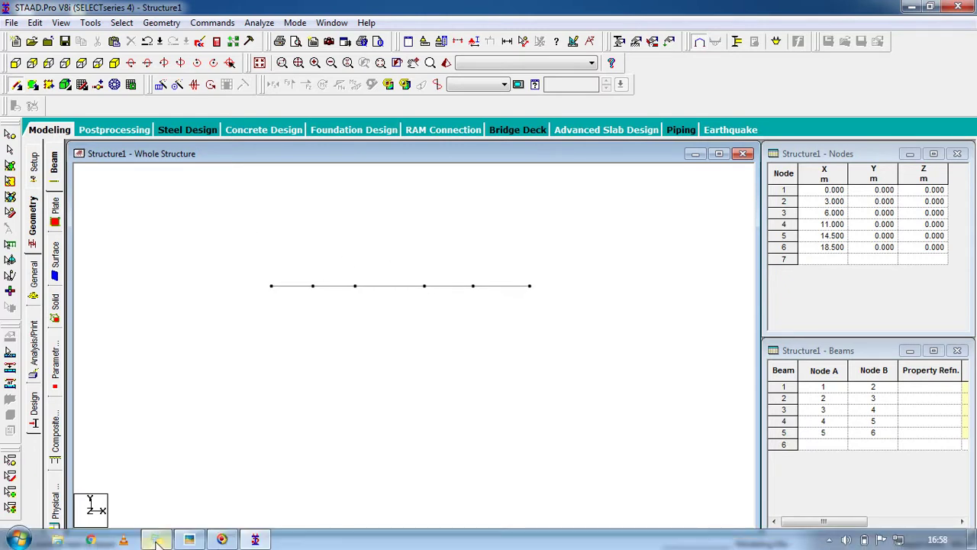
pyautogui.click(156, 539)
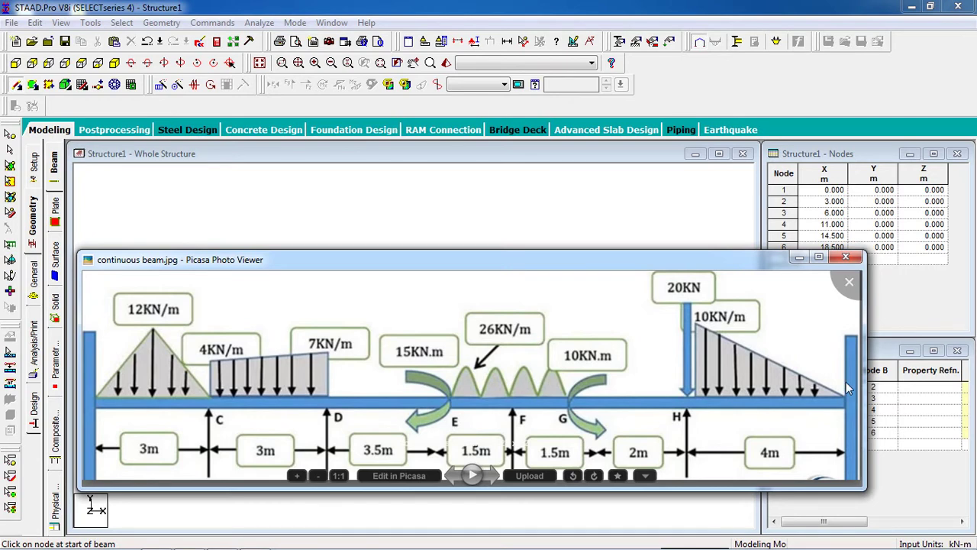
pyautogui.click(574, 204)
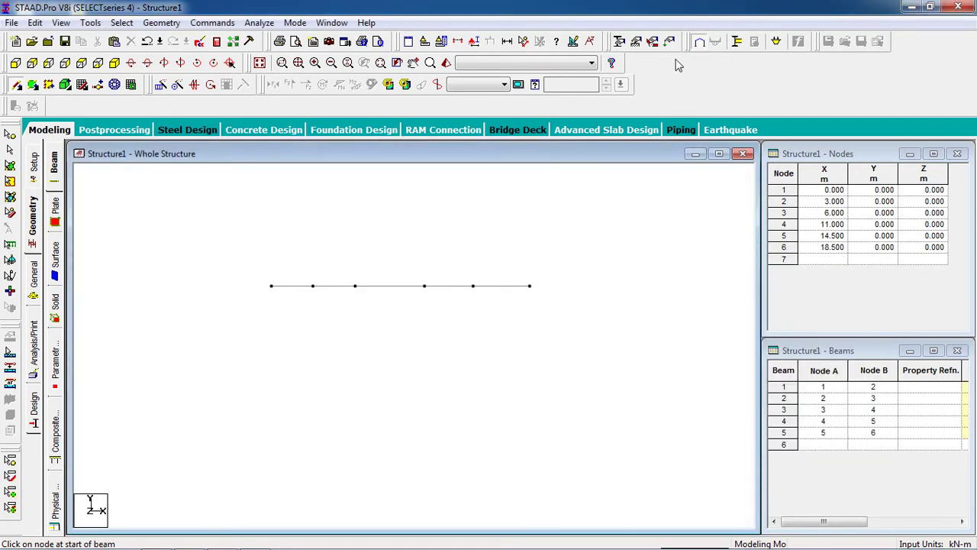
# - Create a Fixed support definition for the structure
pyautogui.click(634, 46)
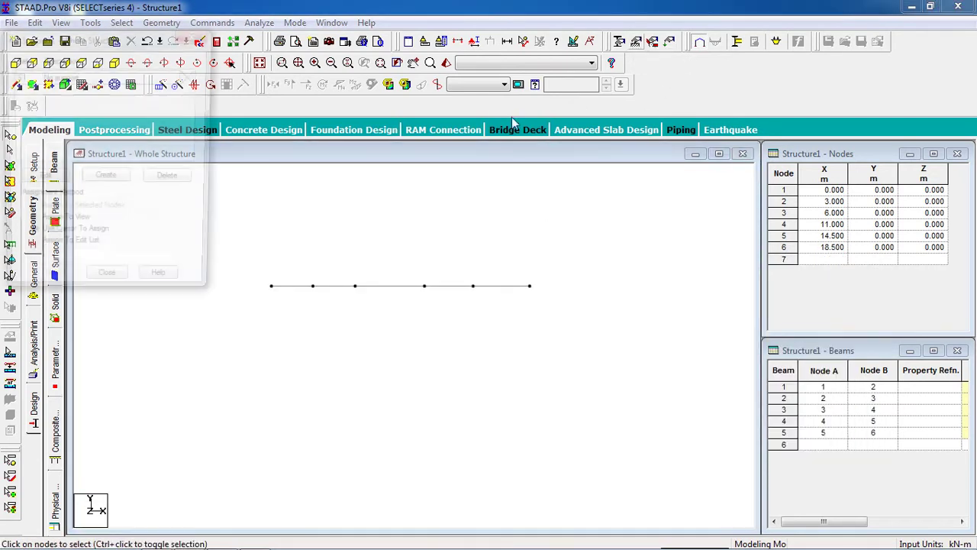
pyautogui.moveTo(80, 40); pyautogui.dragTo(775, 93)
pyautogui.click(820, 232)
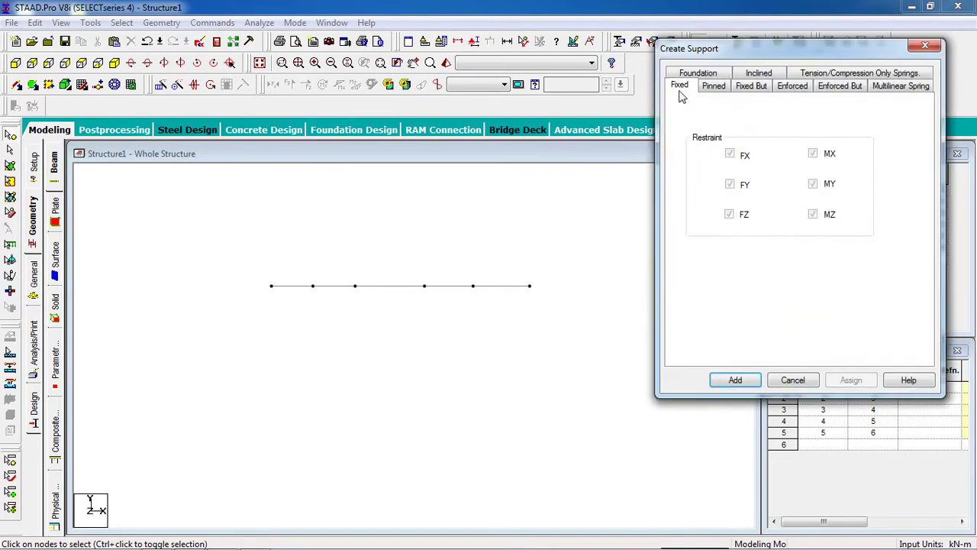
pyautogui.click(710, 89)
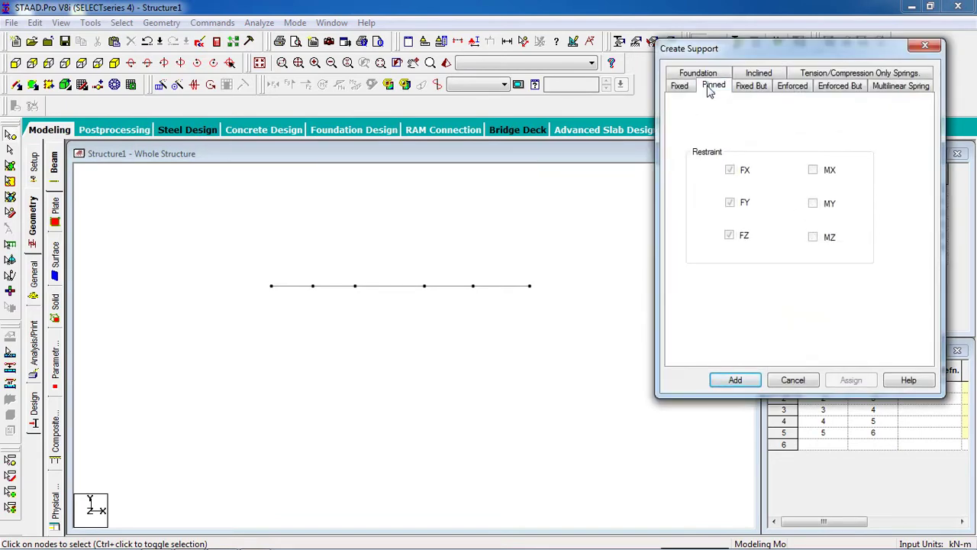
pyautogui.click(768, 86)
pyautogui.click(798, 89)
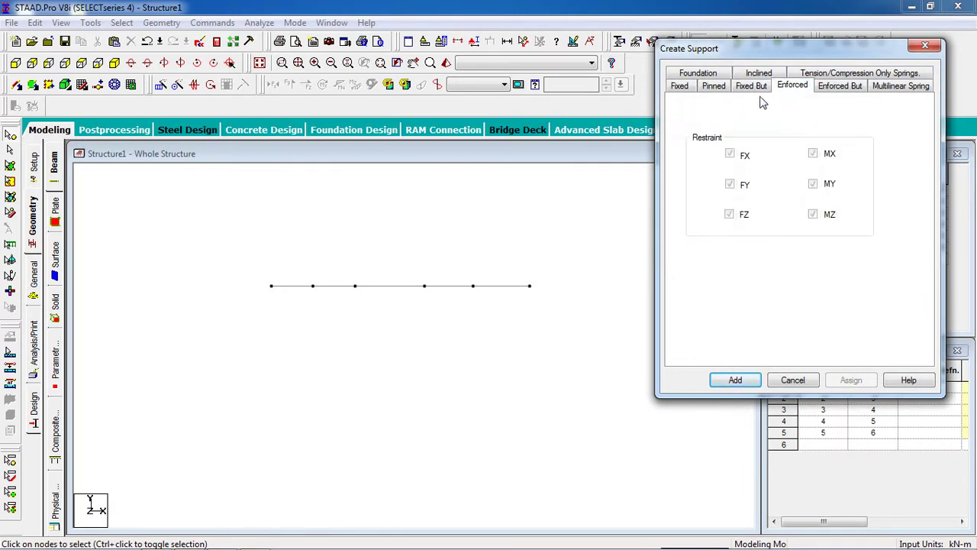
pyautogui.click(685, 90)
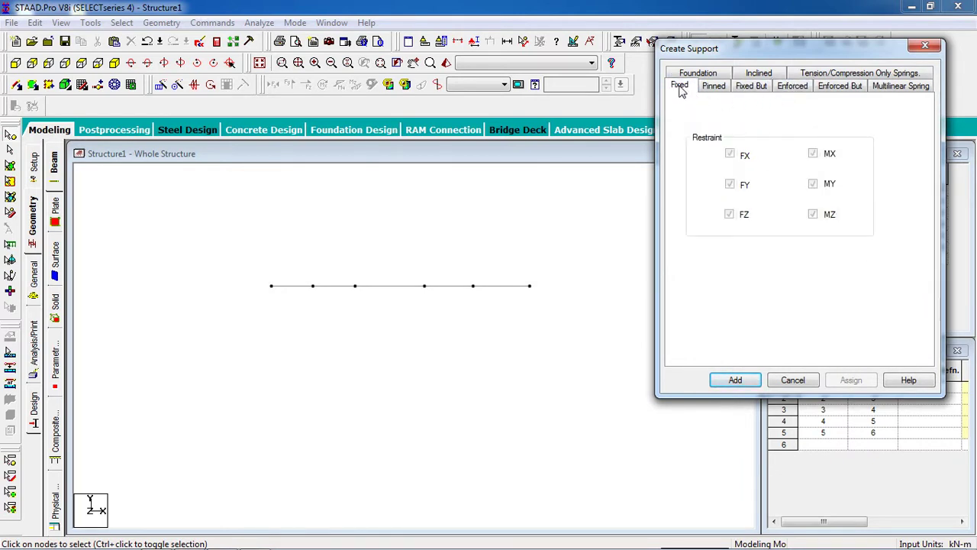
pyautogui.click(746, 380)
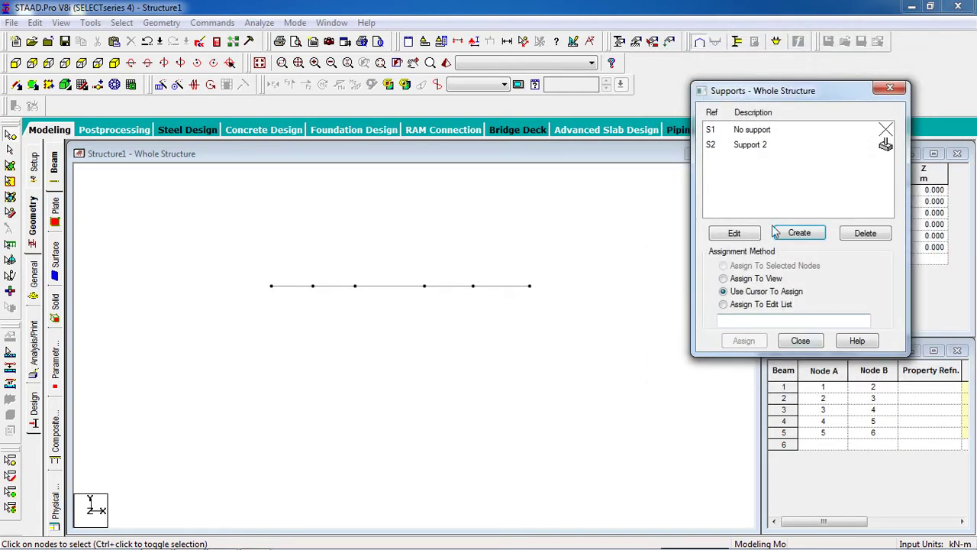
# - Assign the fixed support to the two end nodes of the beam
pyautogui.click(766, 147)
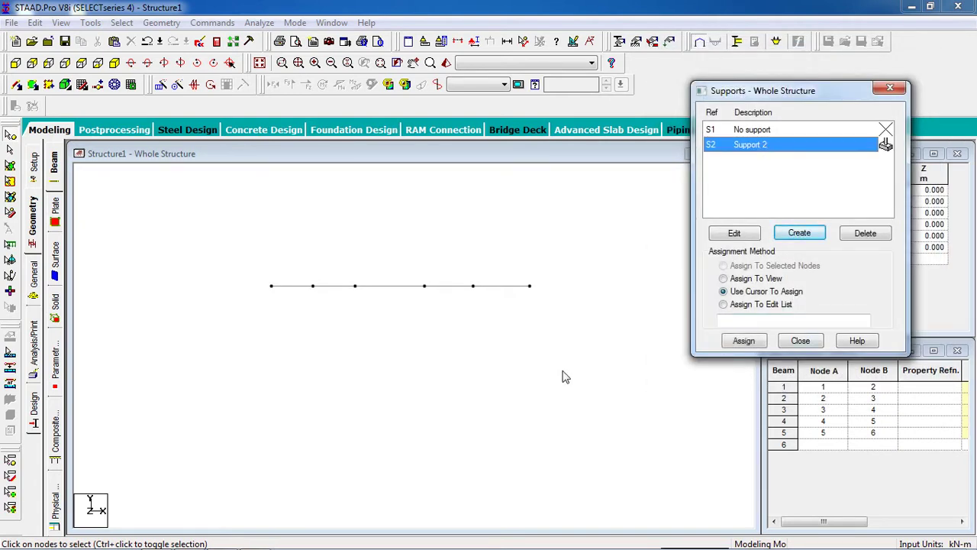
pyautogui.moveTo(547, 249); pyautogui.dragTo(519, 313)
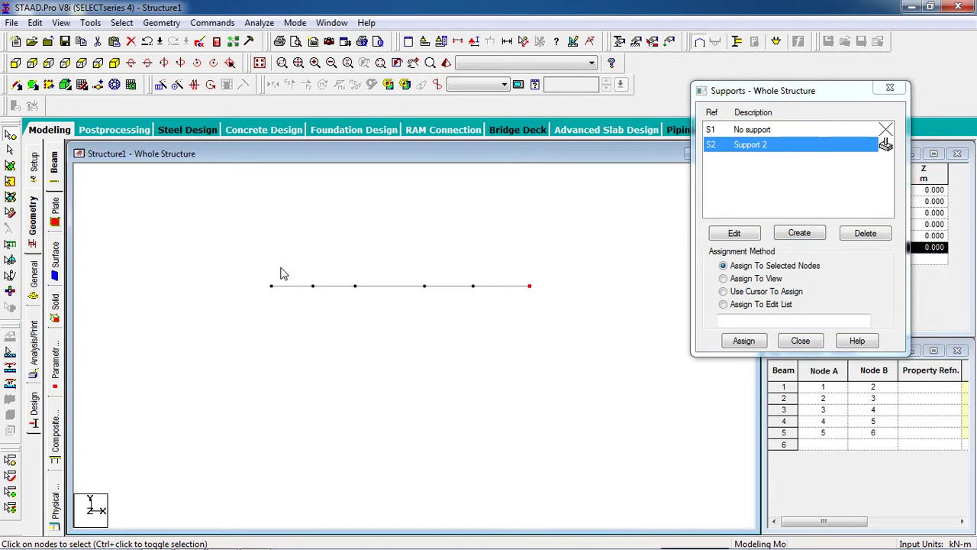
pyautogui.keyDown('ctrl'); pyautogui.moveTo(282, 269); pyautogui.dragTo(243, 345); pyautogui.keyUp('ctrl')
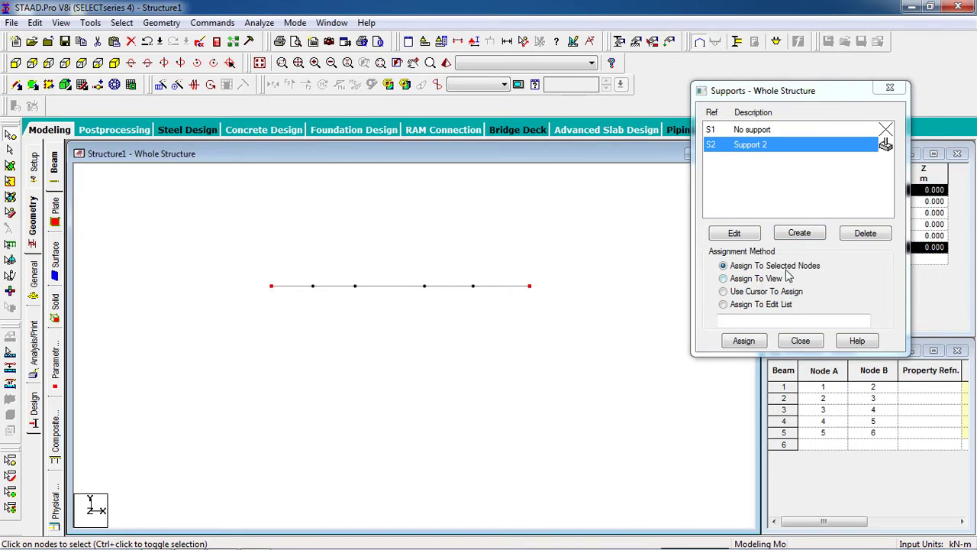
pyautogui.click(742, 344)
pyautogui.click(879, 259)
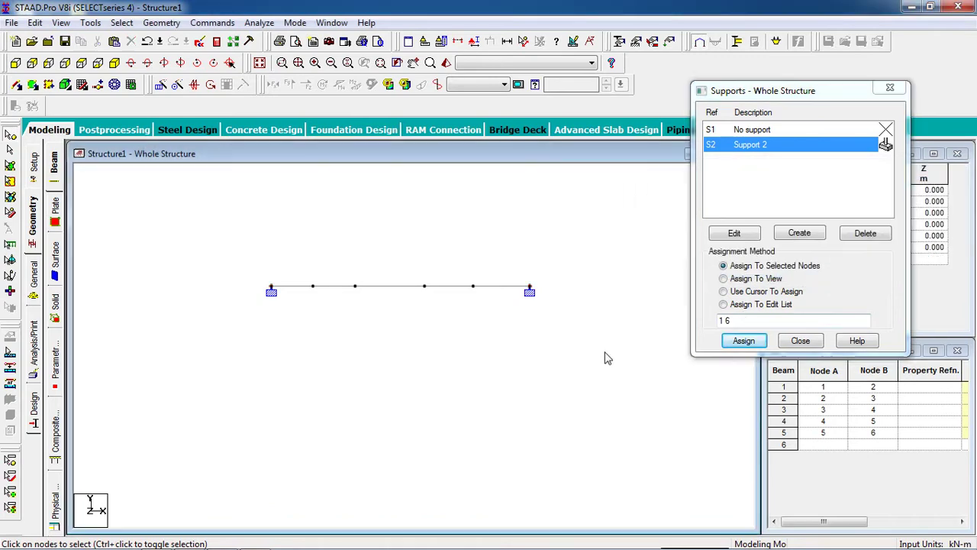
# - Define a rectangular concrete section with YD and ZD of 0.60 m
pyautogui.click(619, 40)
pyautogui.moveTo(120, 37); pyautogui.dragTo(833, 64)
pyautogui.click(908, 243)
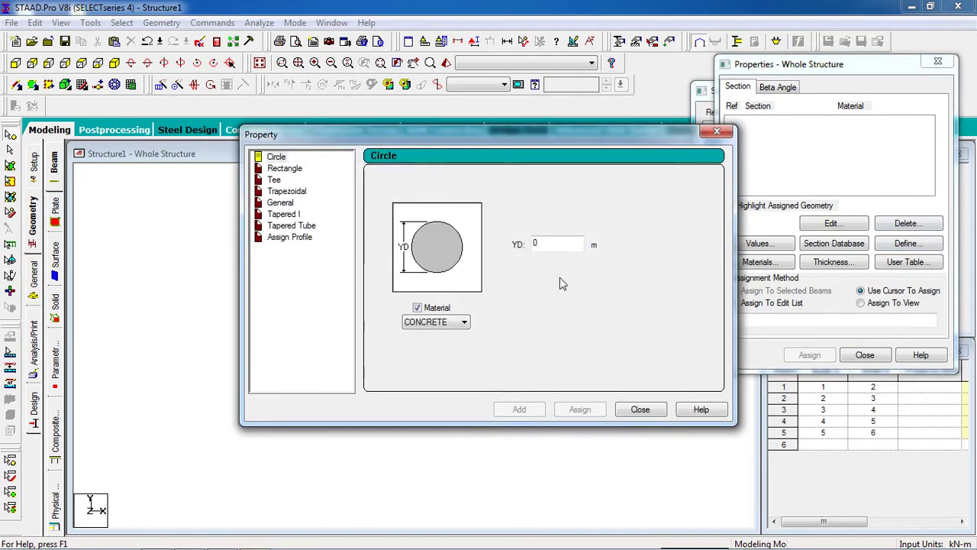
pyautogui.click(287, 170)
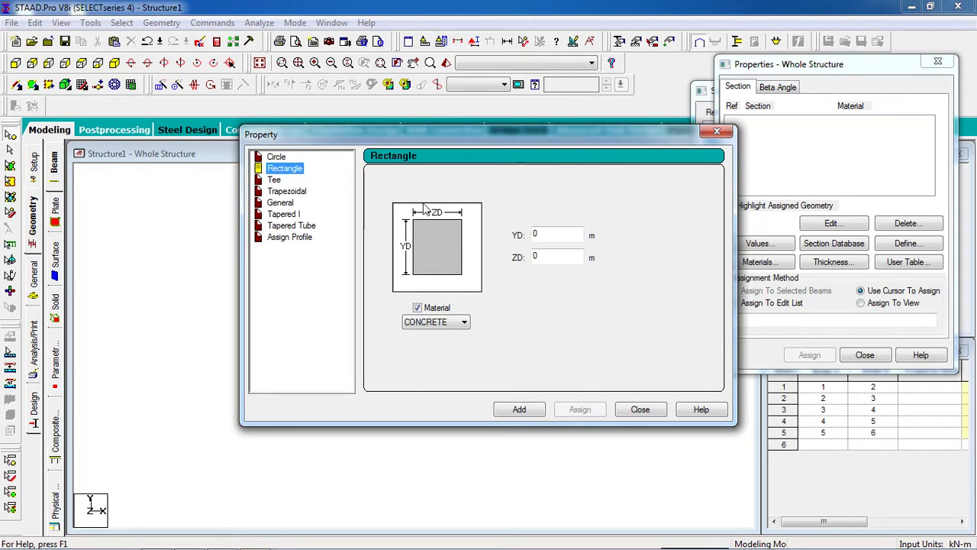
pyautogui.doubleClick(571, 234)
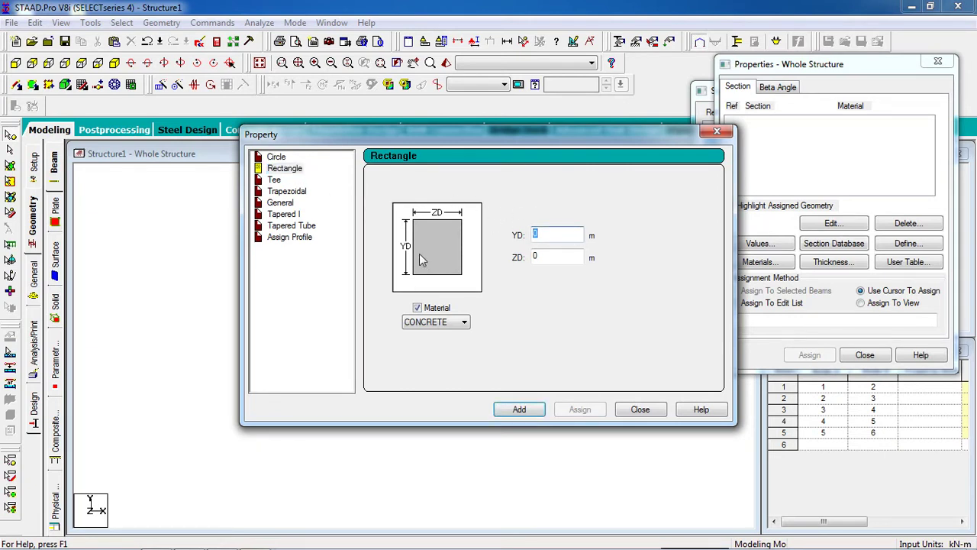
pyautogui.press('Tab')
pyautogui.press('BackSpace')
pyautogui.click(517, 409)
pyautogui.click(640, 409)
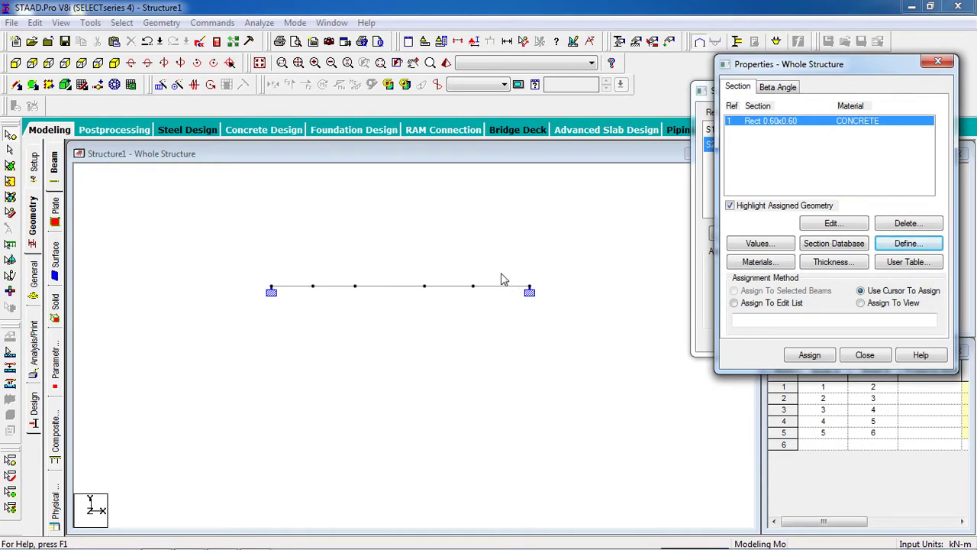
# - Assign the 0.60 x 0.60 m rectangular section to all five beam members, using the whole view
pyautogui.click(877, 304)
pyautogui.click(811, 355)
pyautogui.click(807, 253)
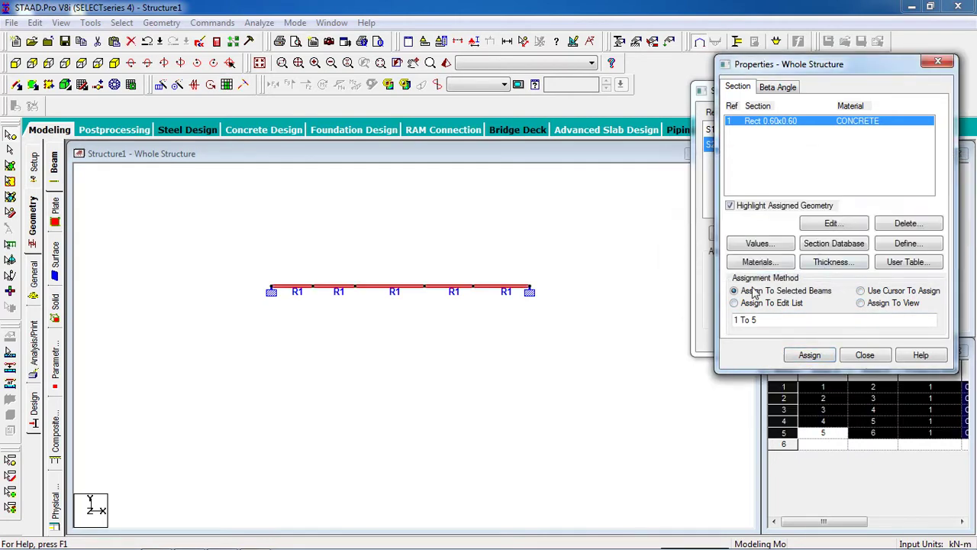
pyautogui.click(649, 361)
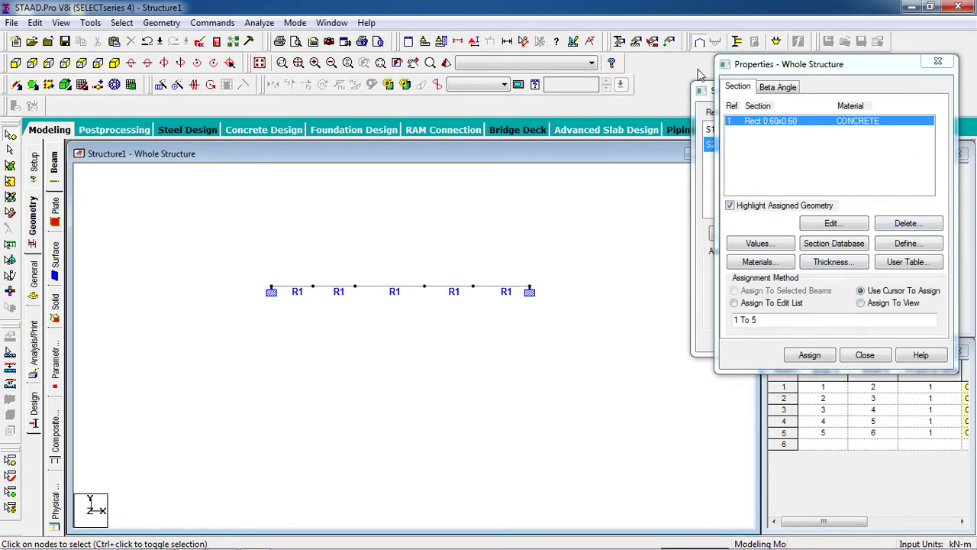
# - Create primary load case 1 with loading type Dead and the title LOAD CASE 1
pyautogui.click(670, 44)
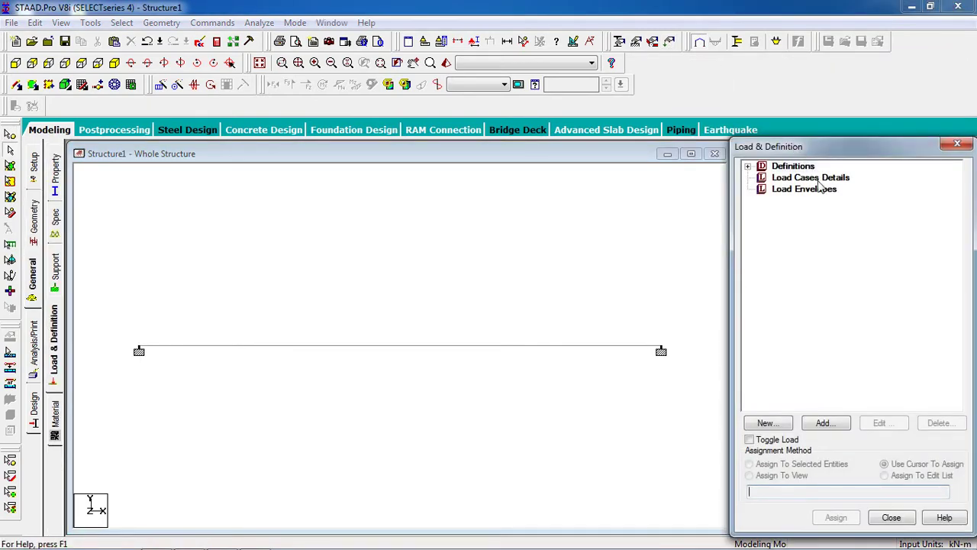
pyautogui.click(817, 178)
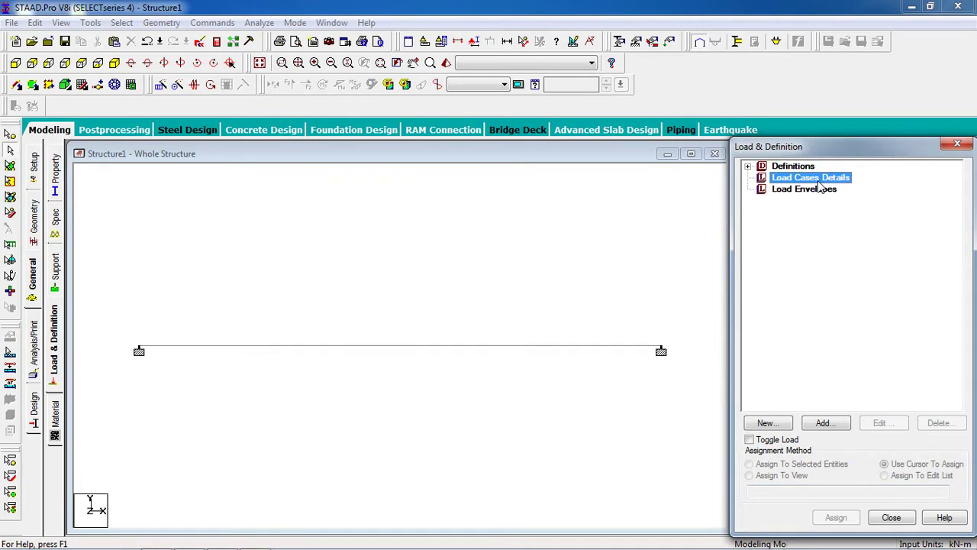
pyautogui.click(829, 423)
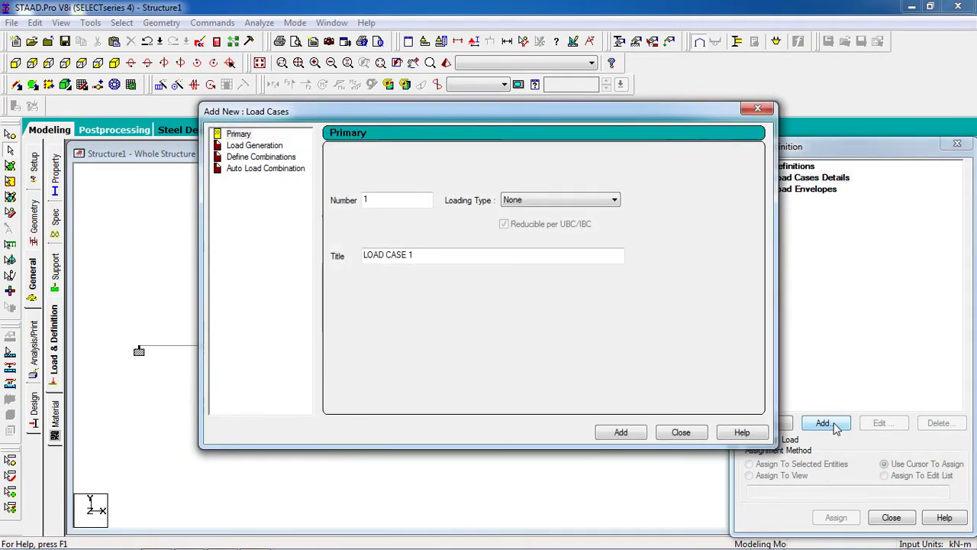
pyautogui.click(614, 199)
pyautogui.click(610, 213)
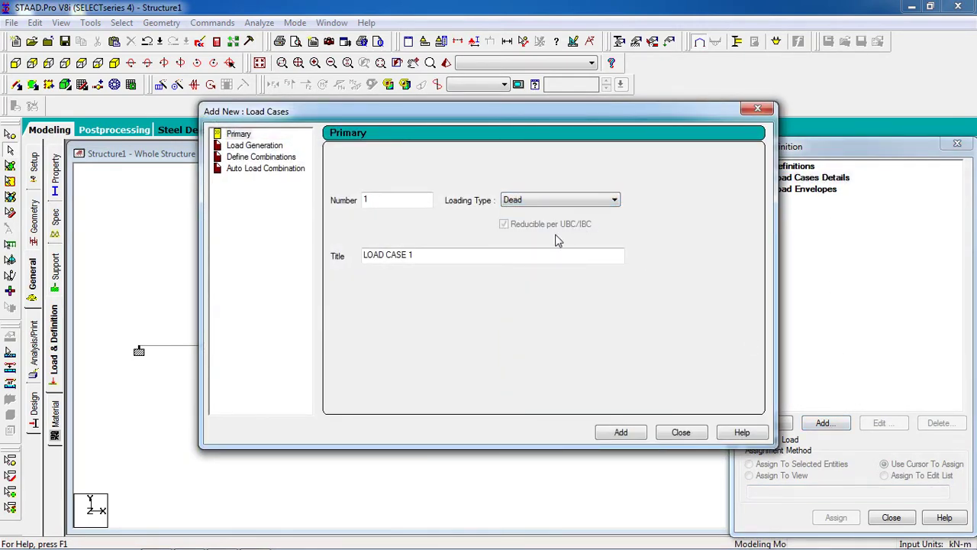
pyautogui.click(638, 434)
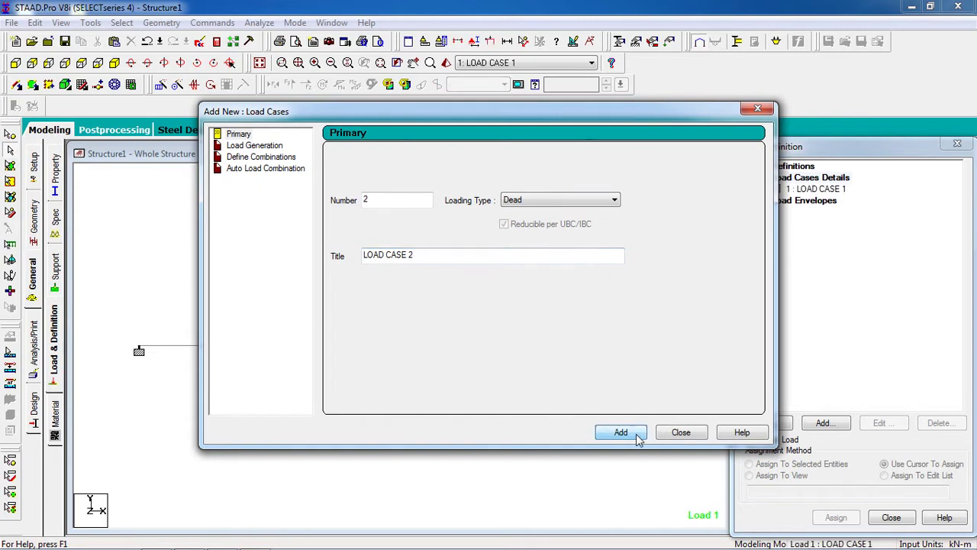
pyautogui.click(679, 432)
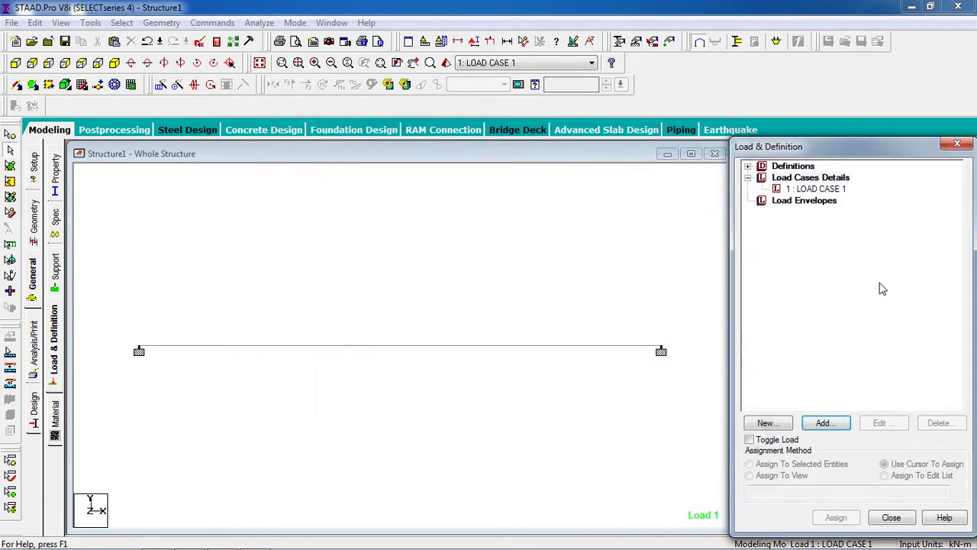
# - Add a linear varying member load to LOAD CASE 1 with W3 of -12 kN/m in local Y, following the beam picture
pyautogui.click(820, 189)
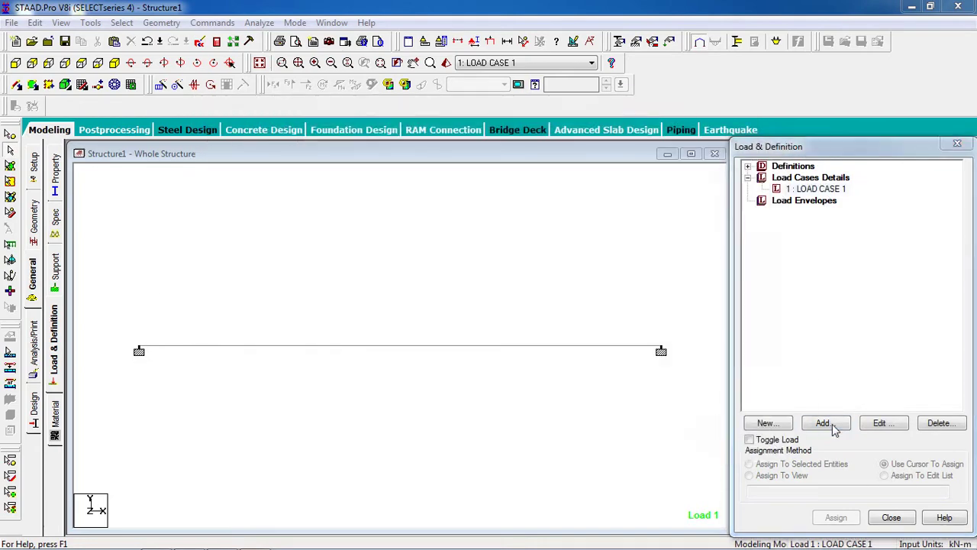
pyautogui.click(826, 423)
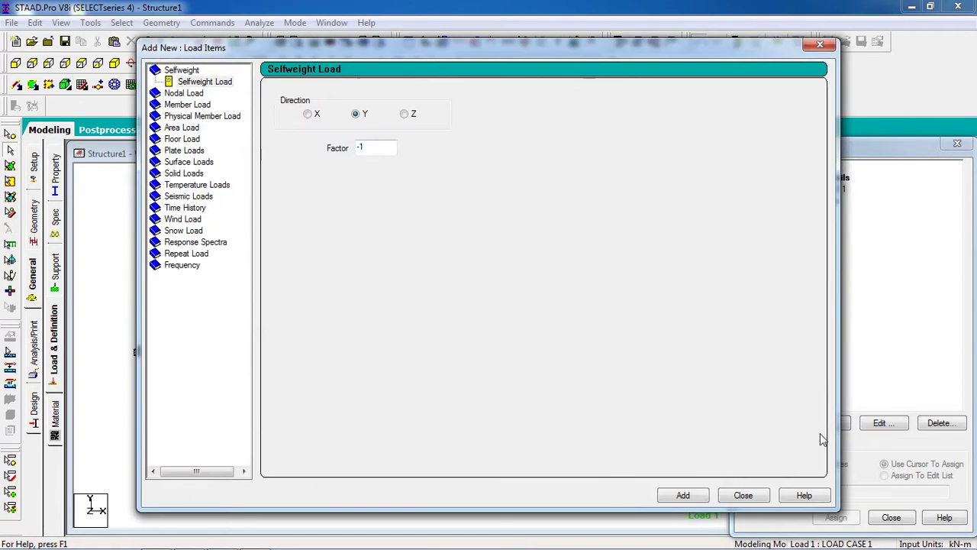
pyautogui.click(196, 106)
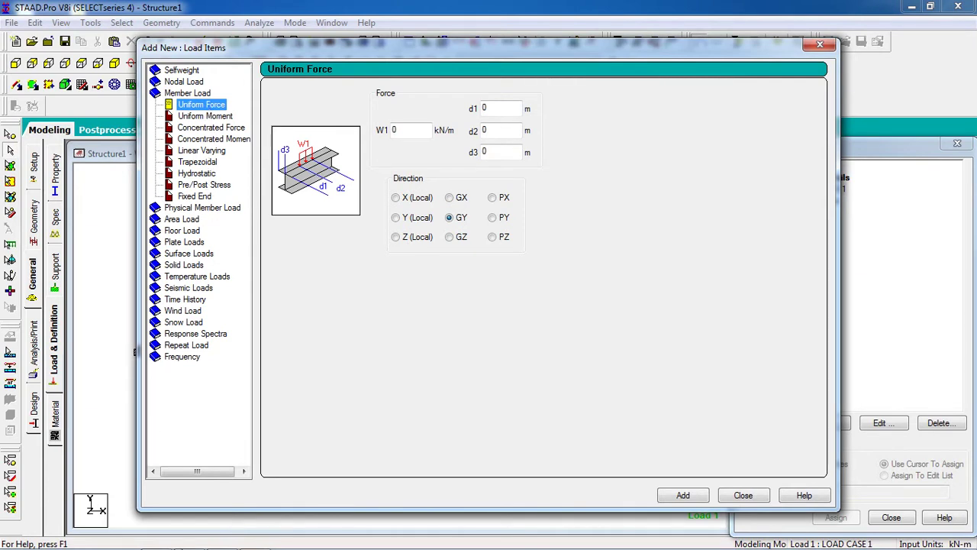
pyautogui.click(189, 539)
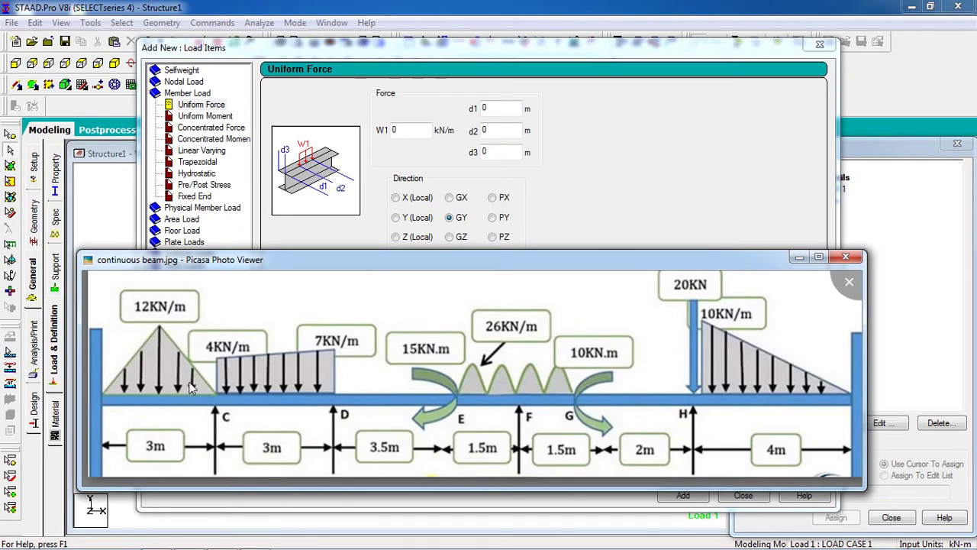
pyautogui.click(213, 152)
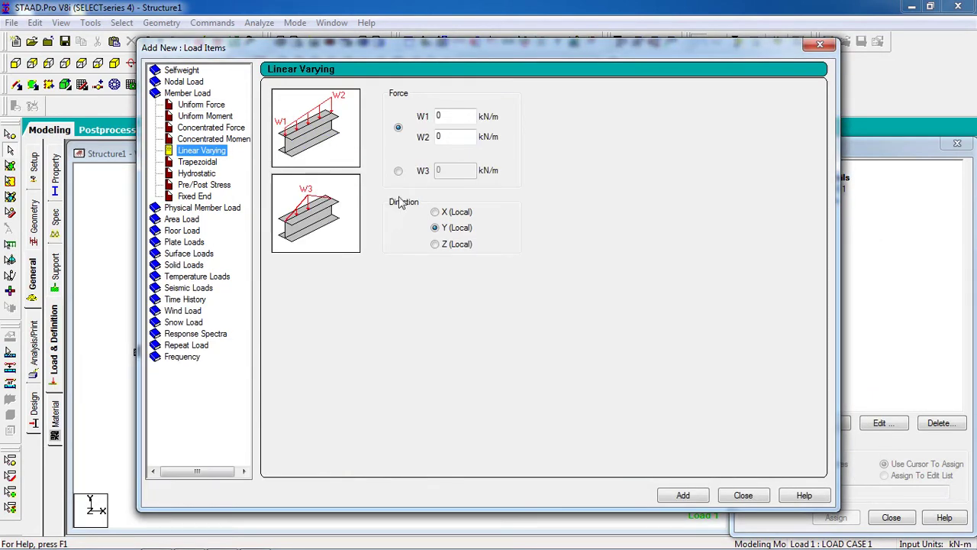
pyautogui.click(400, 172)
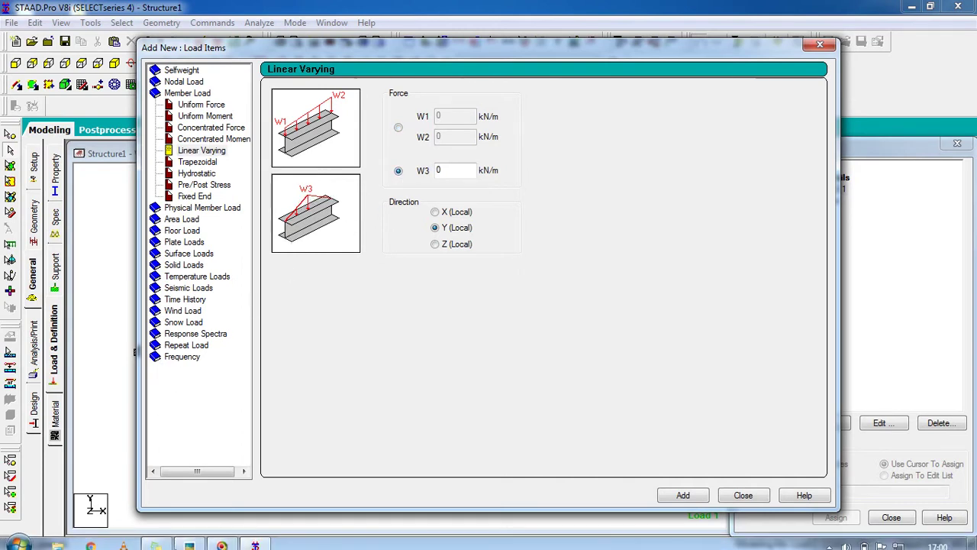
pyautogui.click(188, 543)
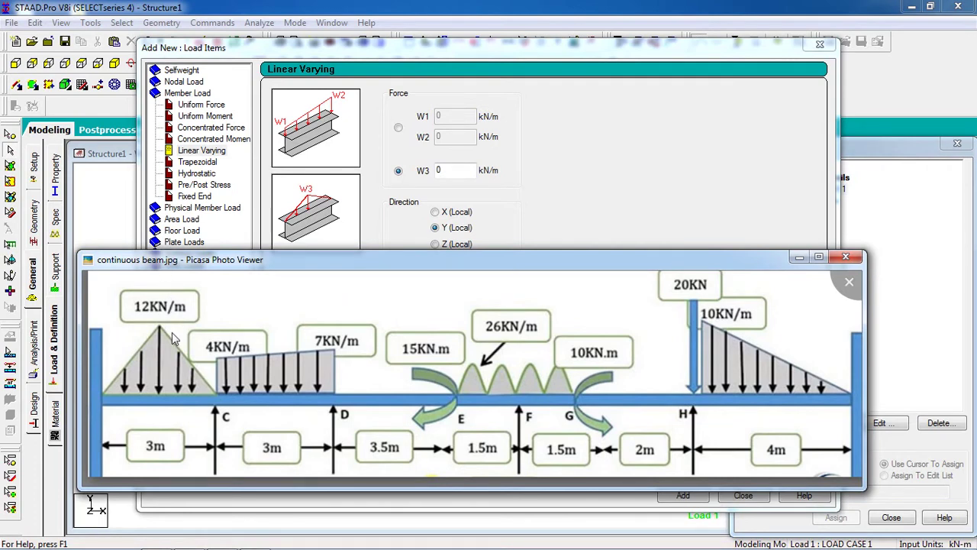
pyautogui.click(467, 177)
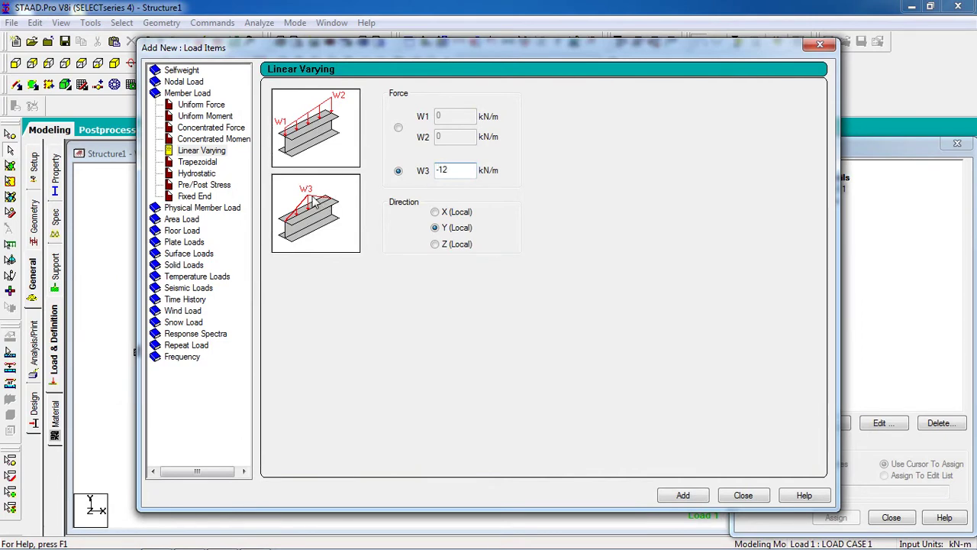
pyautogui.click(704, 494)
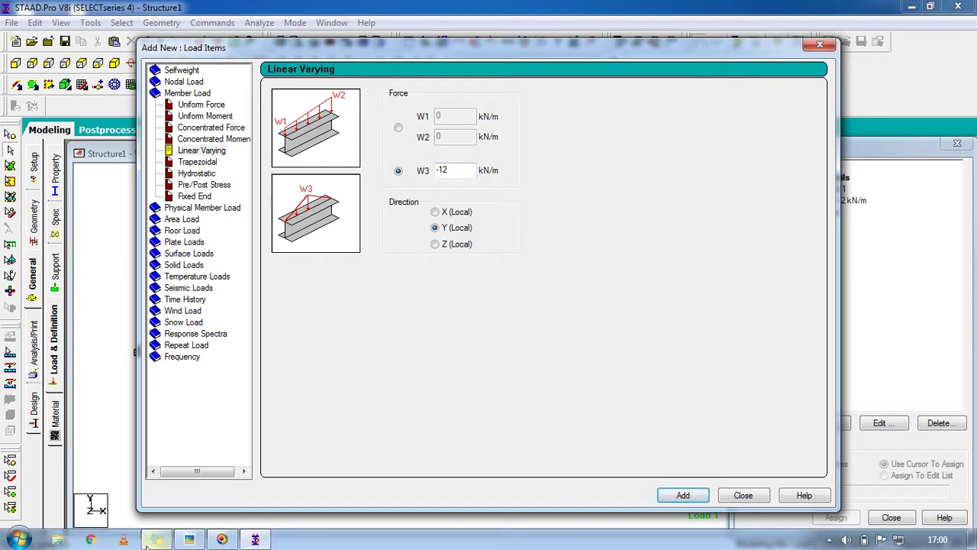
# - Add a second linear varying member load in local Y with W1 of -4 kN/m and W2 of -7 kN/m
pyautogui.click(156, 540)
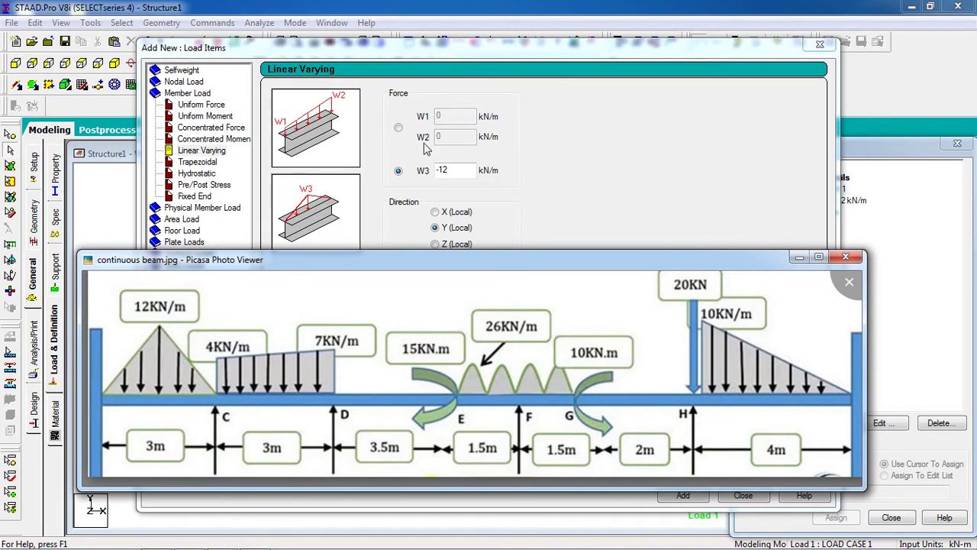
pyautogui.click(398, 128)
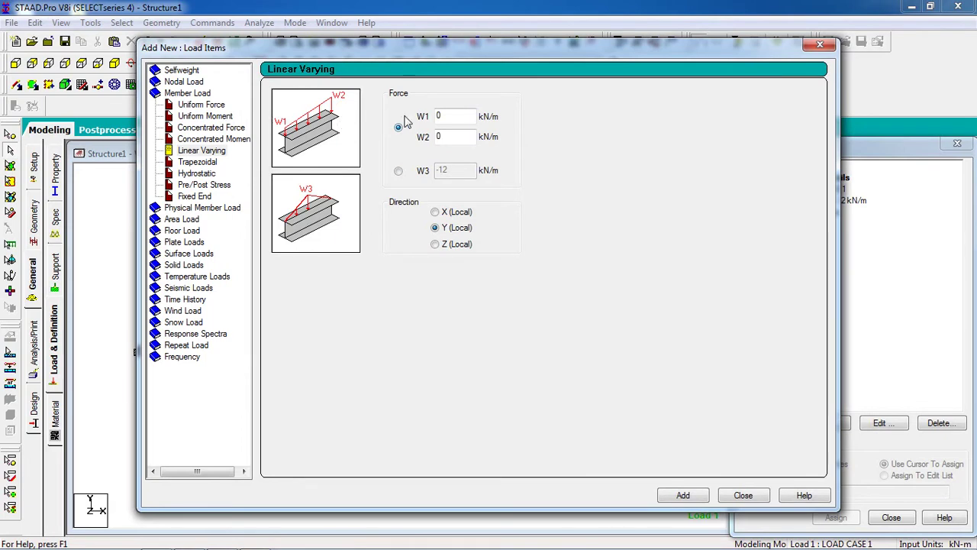
pyautogui.click(456, 119)
pyautogui.press('Tab')
pyautogui.write('-7')
pyautogui.click(691, 498)
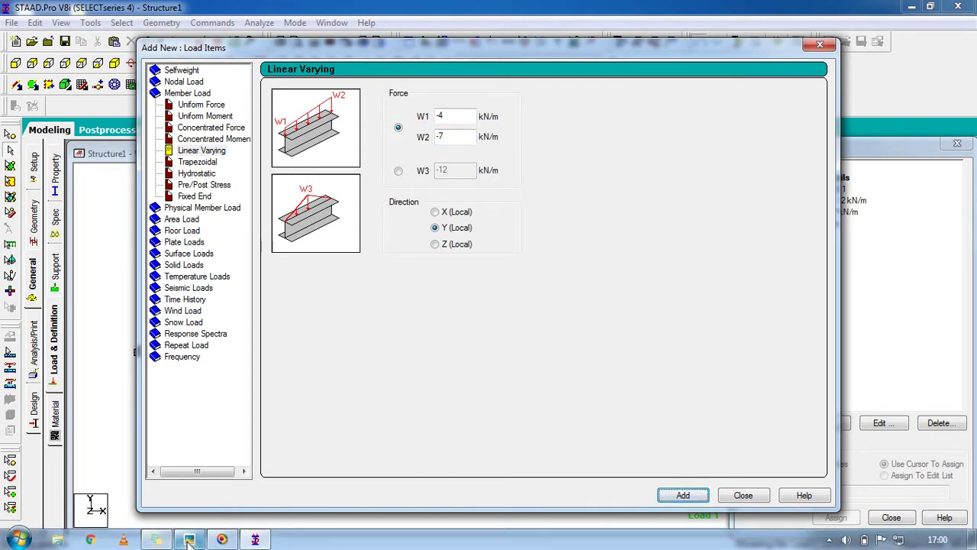
# - Add a concentrated moment to LOAD CASE 1 with P of -15 kNm, d1 of 3.5 m and direction GZ, following the beam picture
pyautogui.click(191, 540)
pyautogui.moveTo(397, 407)
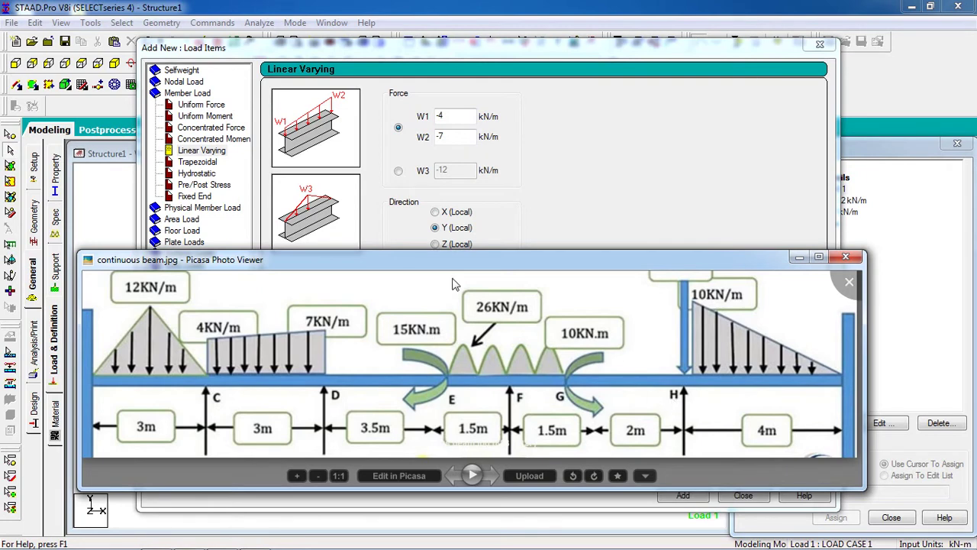
pyautogui.click(202, 139)
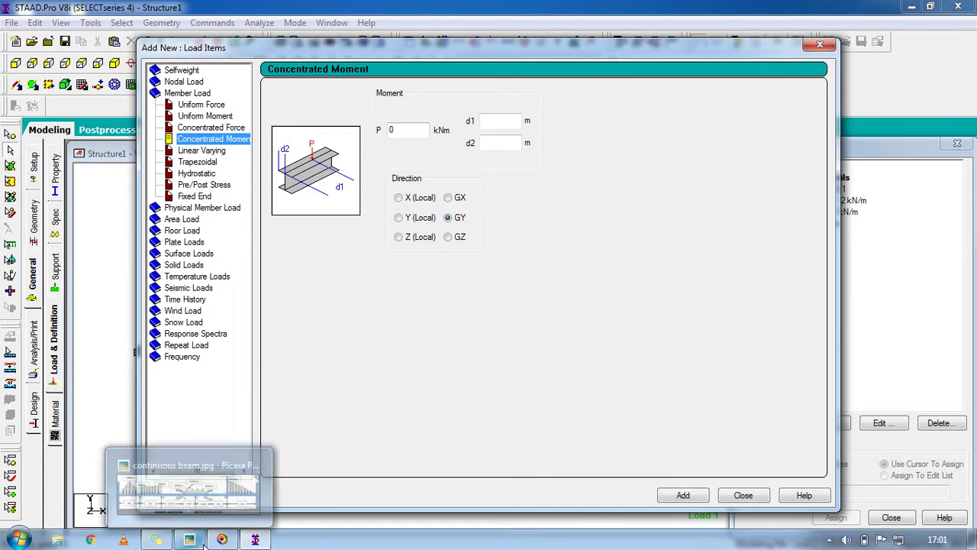
pyautogui.click(191, 544)
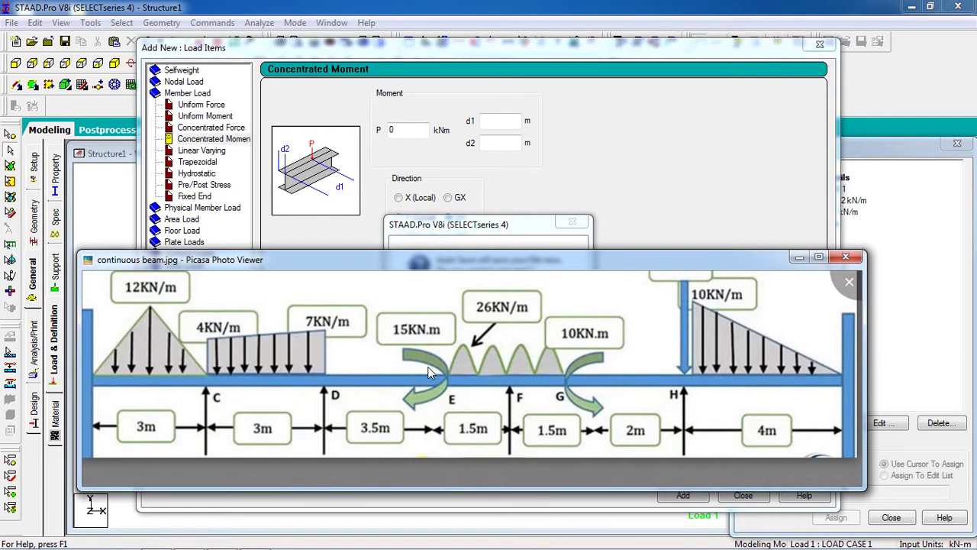
pyautogui.click(557, 224)
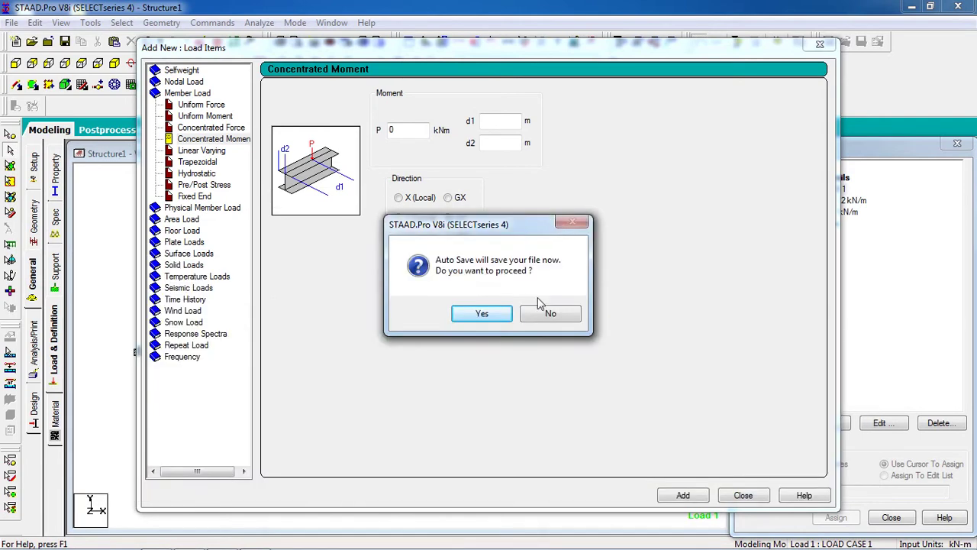
pyautogui.click(545, 312)
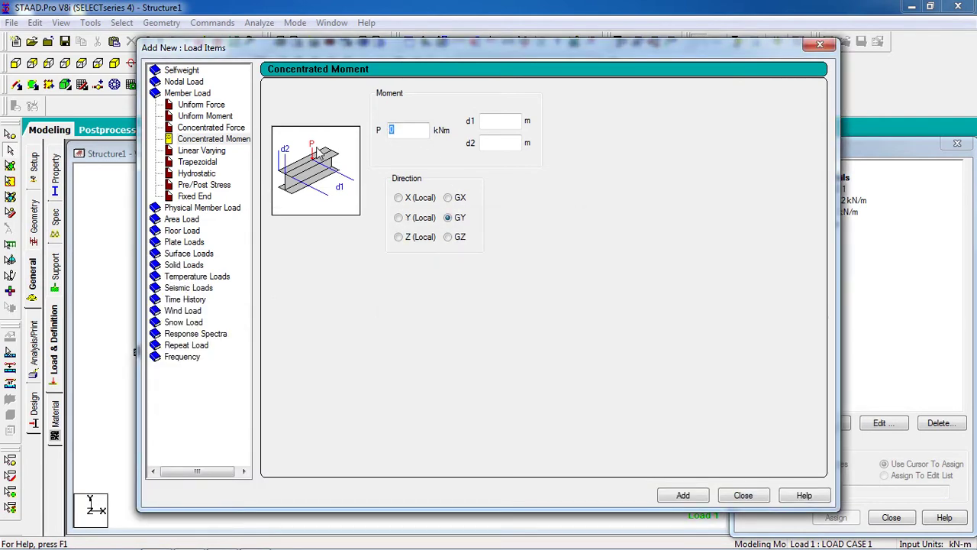
pyautogui.write('15')
pyautogui.click(493, 128)
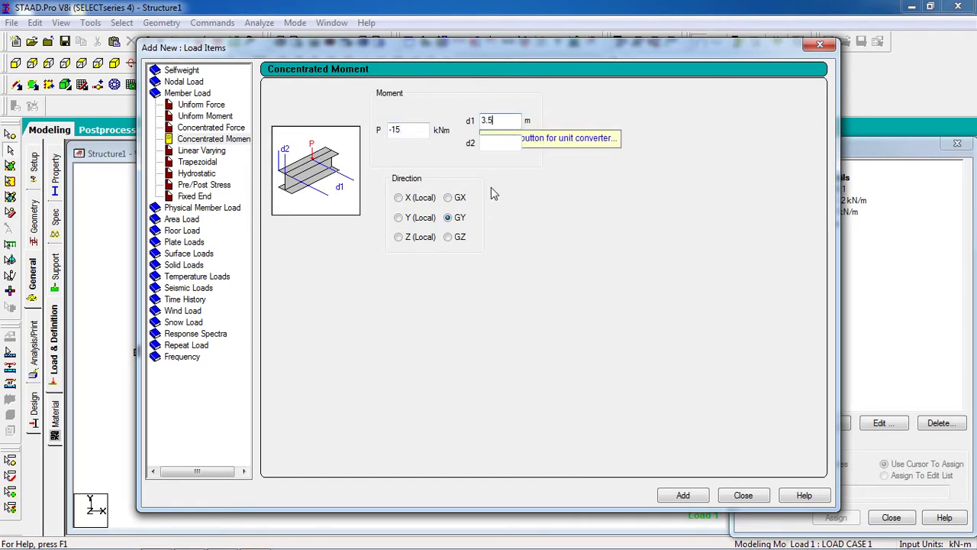
pyautogui.click(458, 237)
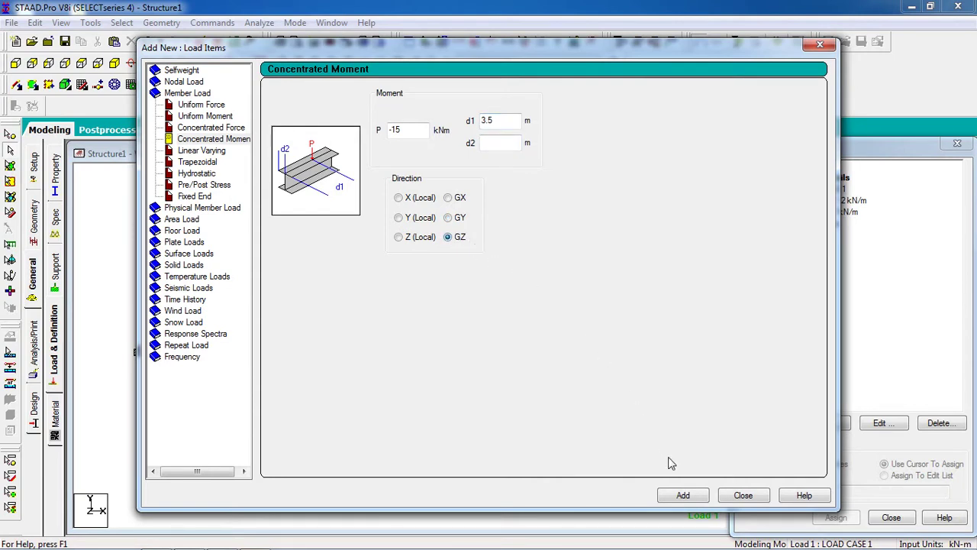
pyautogui.click(684, 495)
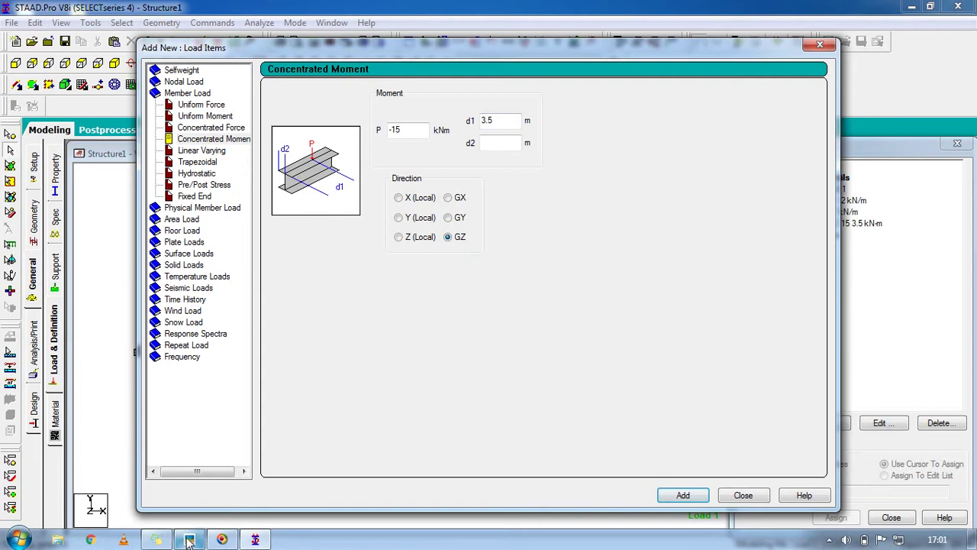
# - Add a second concentrated moment in GZ with P of 10 kNm and d1 of 1.5 m, as in the beam picture
pyautogui.click(189, 539)
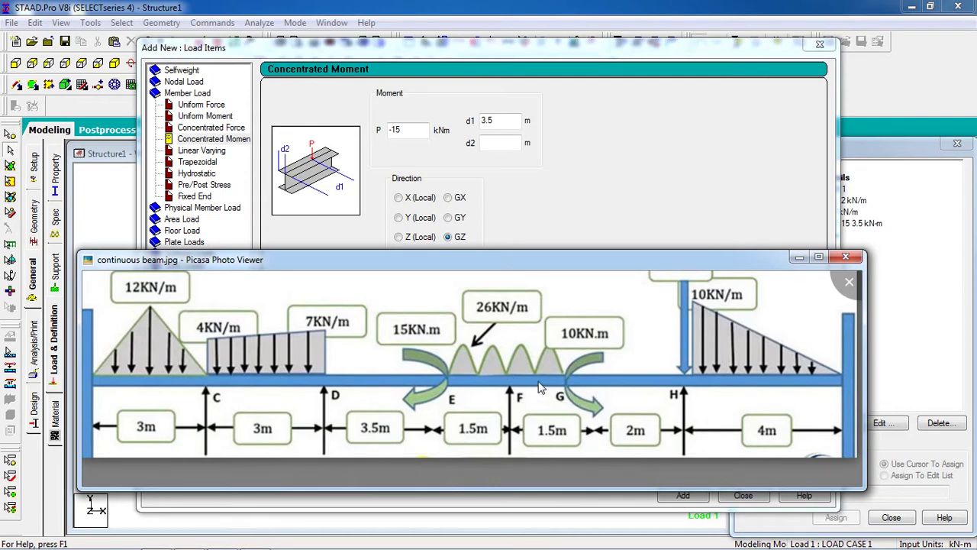
pyautogui.click(405, 136)
pyautogui.doubleClick(405, 136)
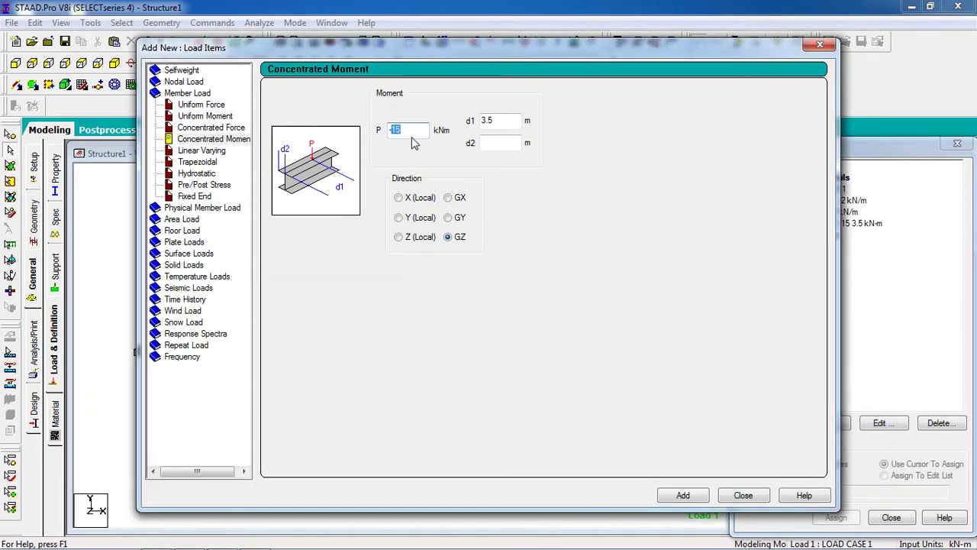
pyautogui.press('BackSpace')
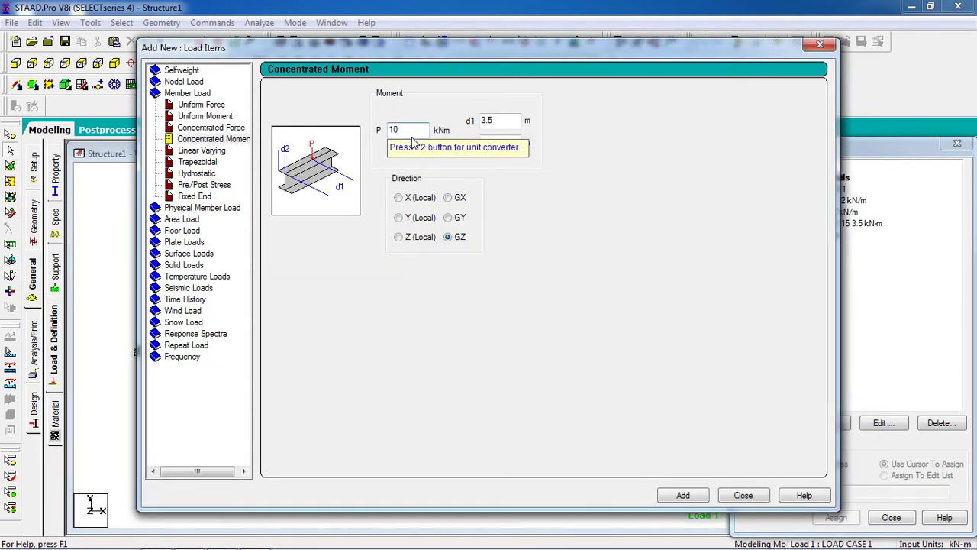
pyautogui.doubleClick(498, 123)
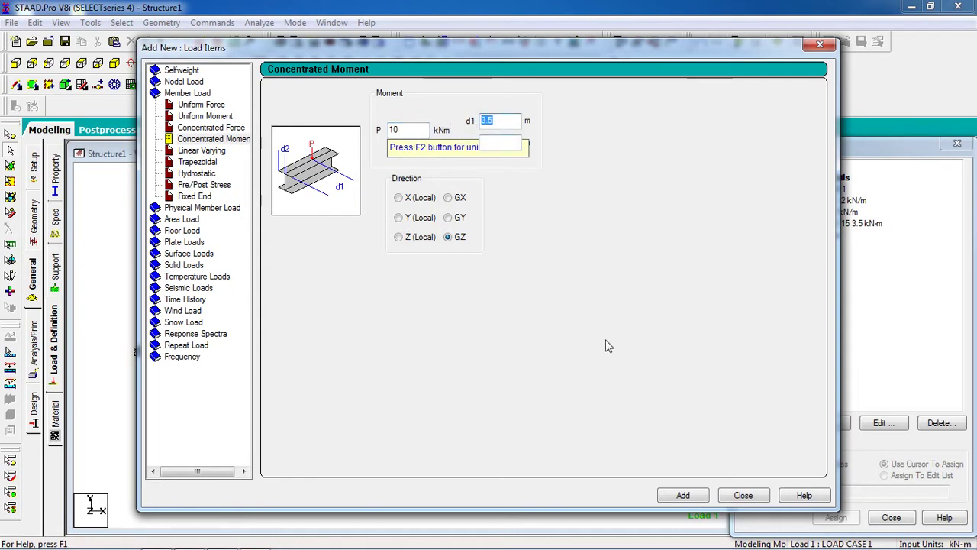
pyautogui.write('1')
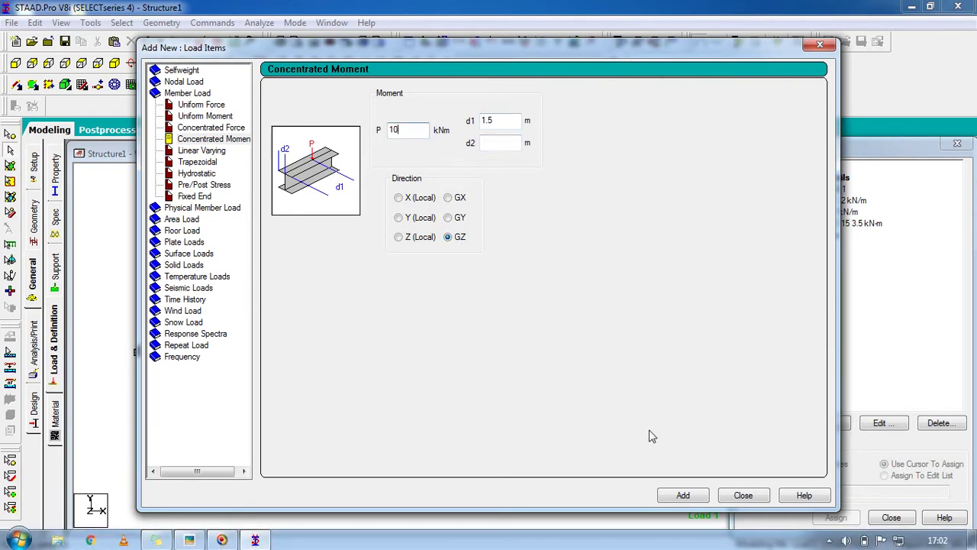
pyautogui.click(682, 494)
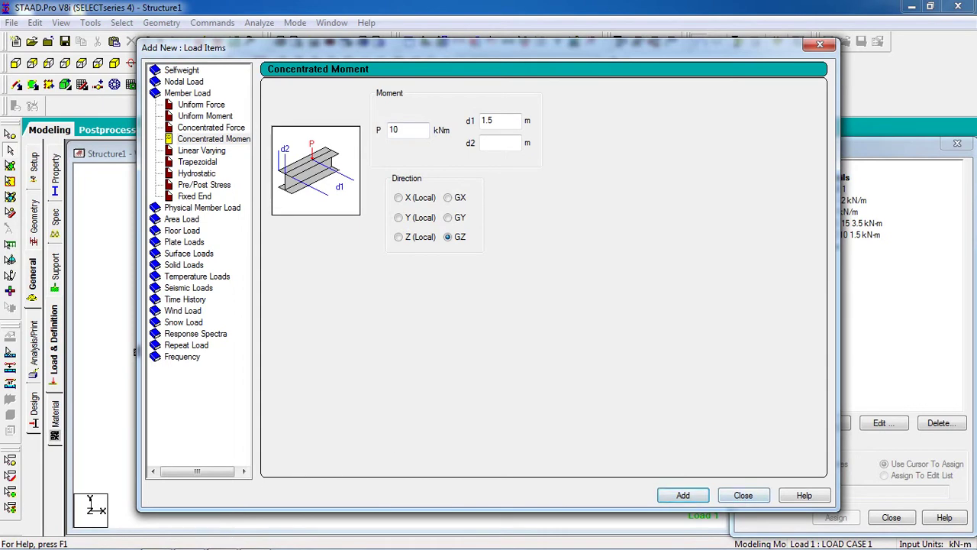
# - Add a uniform force in GY with W1 of -26 kN/m, d1 of 3.5 m and d2 of 5 m
pyautogui.click(156, 544)
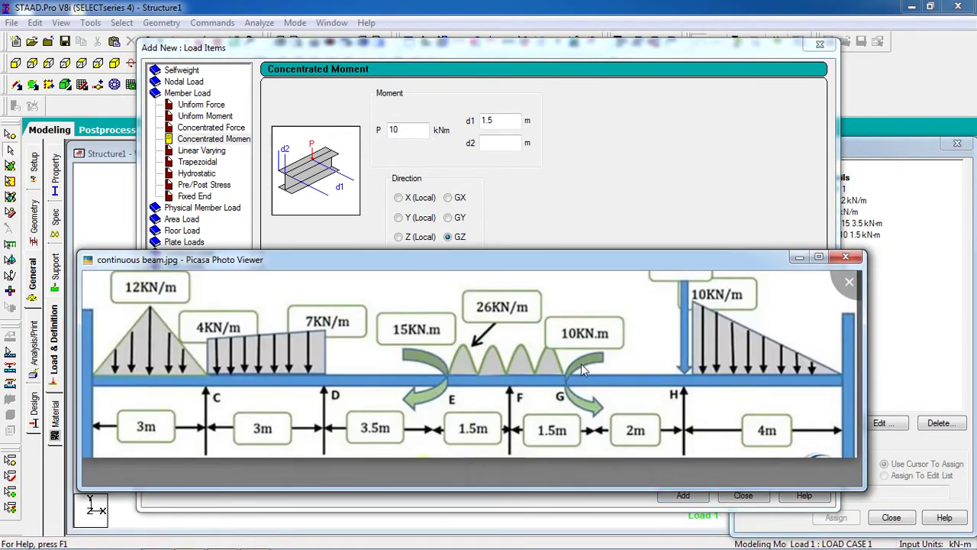
pyautogui.click(221, 107)
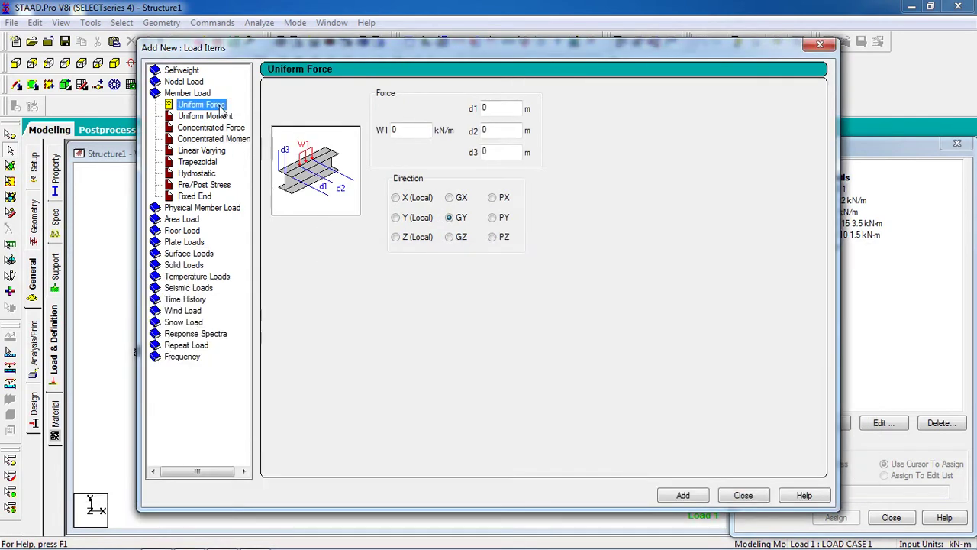
pyautogui.click(155, 539)
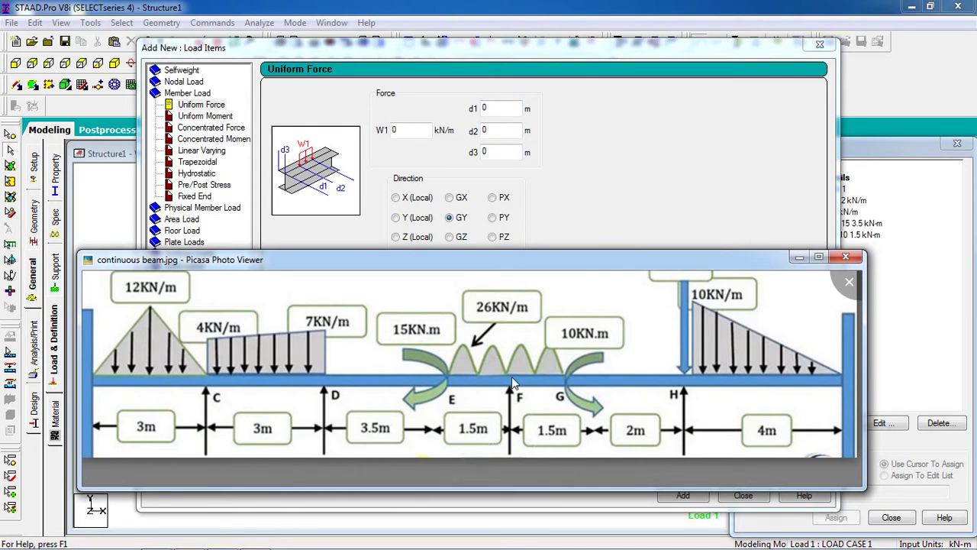
pyautogui.click(419, 132)
pyautogui.write('-26')
pyautogui.press('Tab')
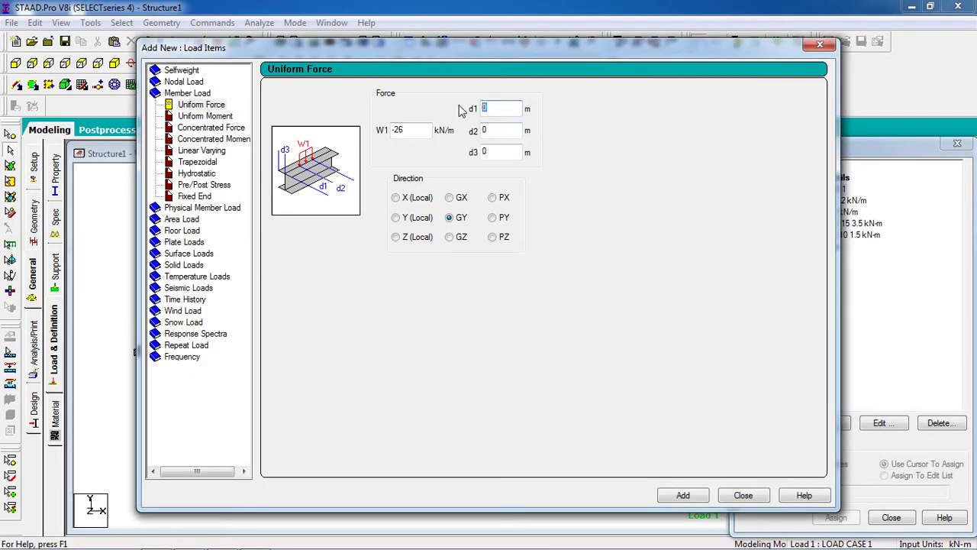
pyautogui.write('3.5')
pyautogui.press('Tab')
pyautogui.write('5')
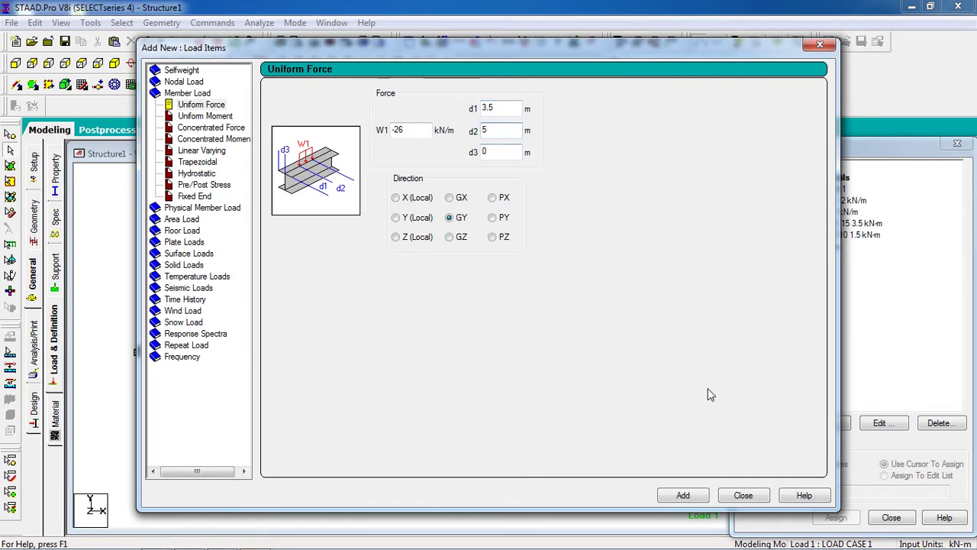
pyautogui.click(680, 497)
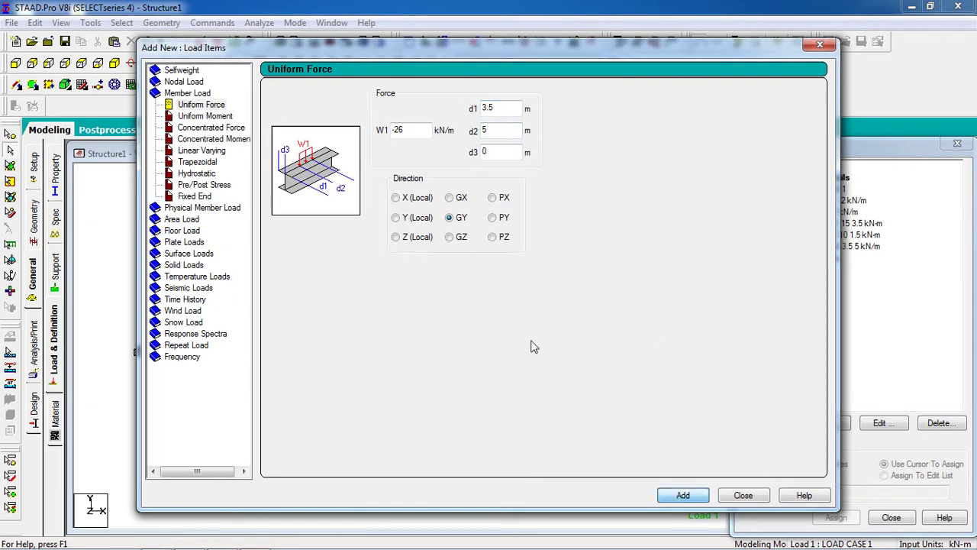
# - Add another -26 kN/m uniform force in GY with d1 of 0 and d2 of 1.5 m
pyautogui.click(189, 539)
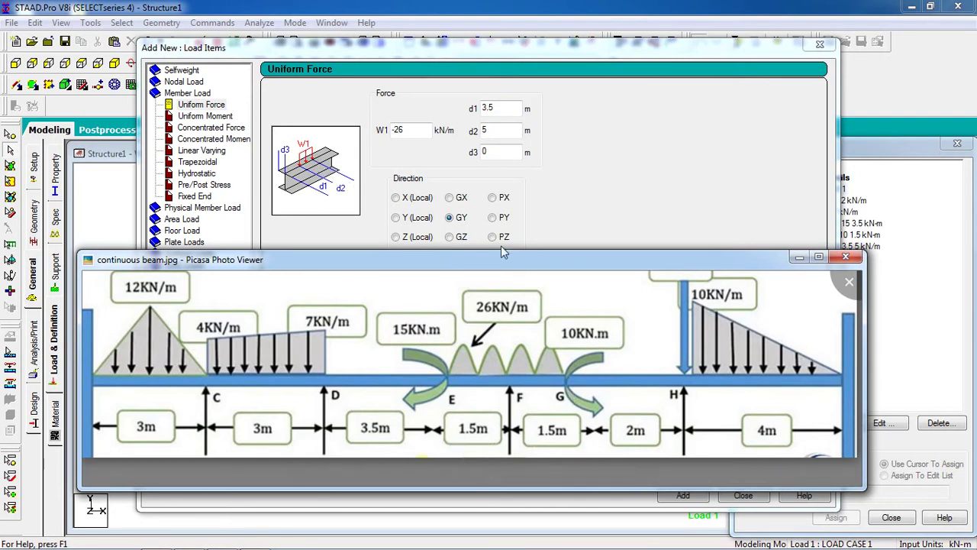
pyautogui.doubleClick(510, 113)
pyautogui.write('0')
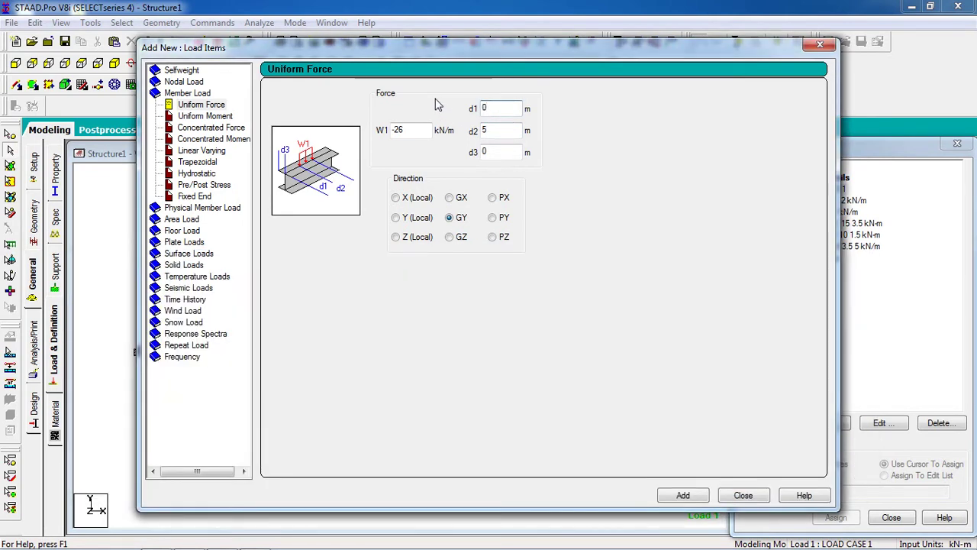
pyautogui.doubleClick(485, 131)
pyautogui.write('1')
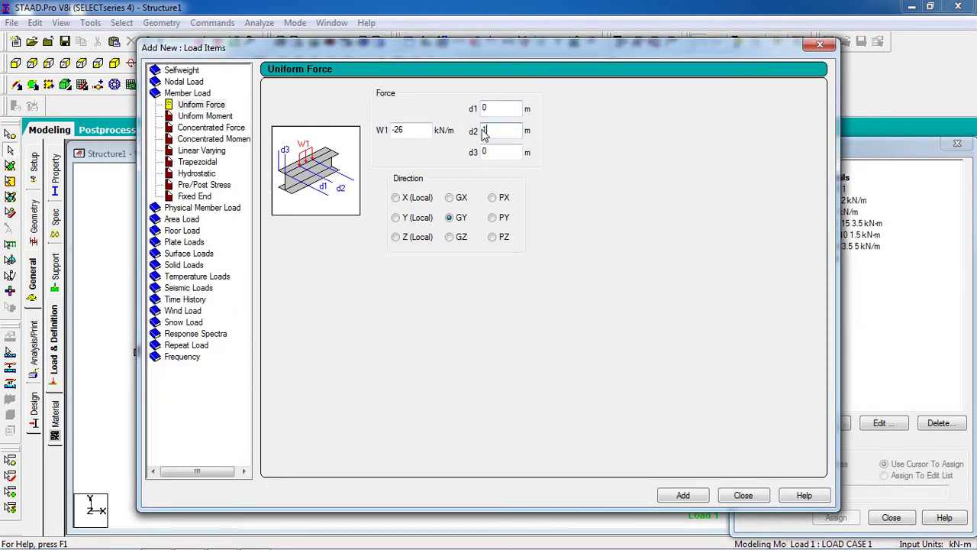
pyautogui.write('.5')
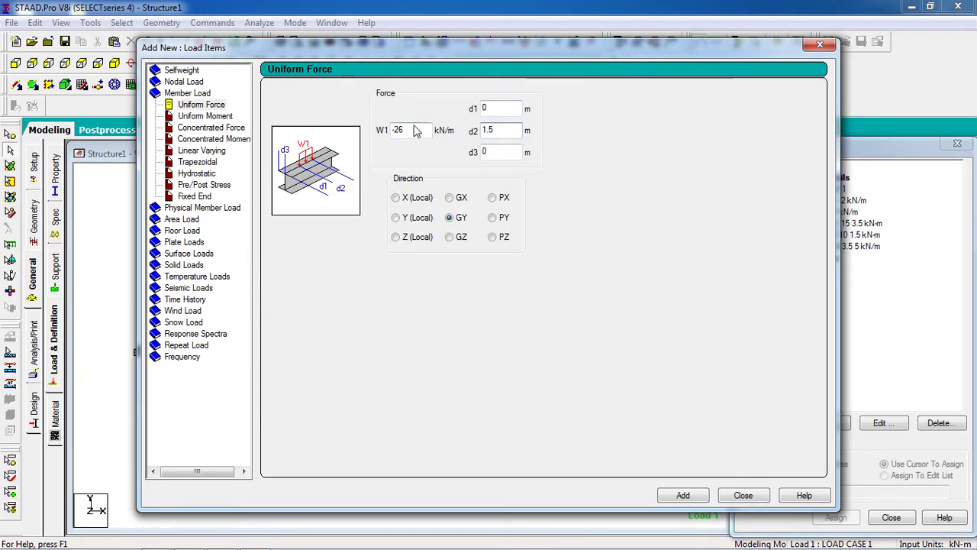
pyautogui.click(694, 495)
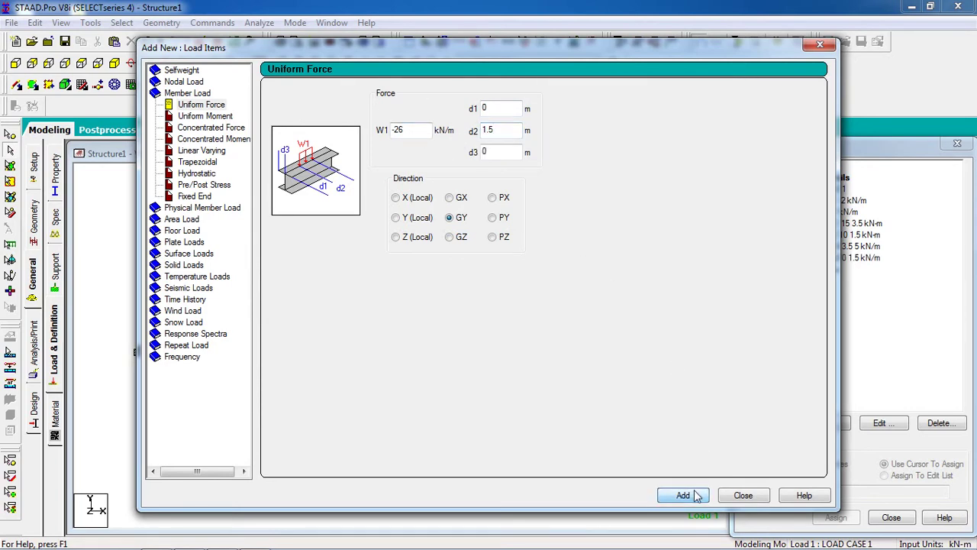
# - Add a concentrated force of -20 kN in GY for the point load at support H, leaving its distances empty
pyautogui.click(189, 539)
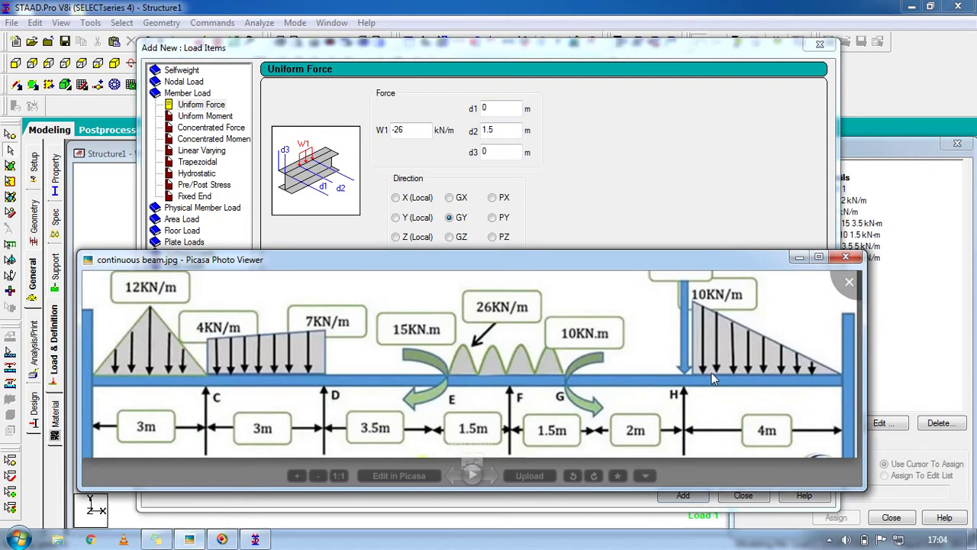
pyautogui.scroll(2, 712, 377)
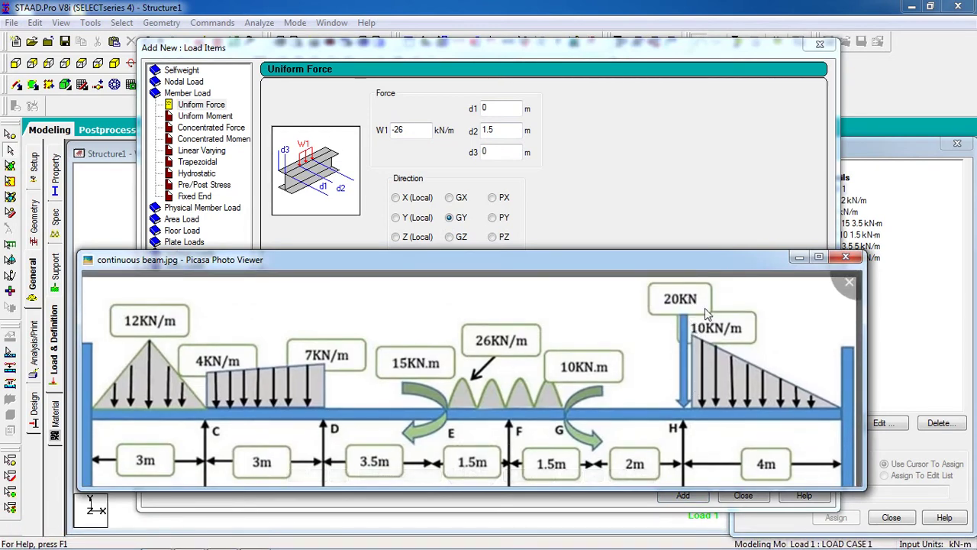
pyautogui.click(206, 128)
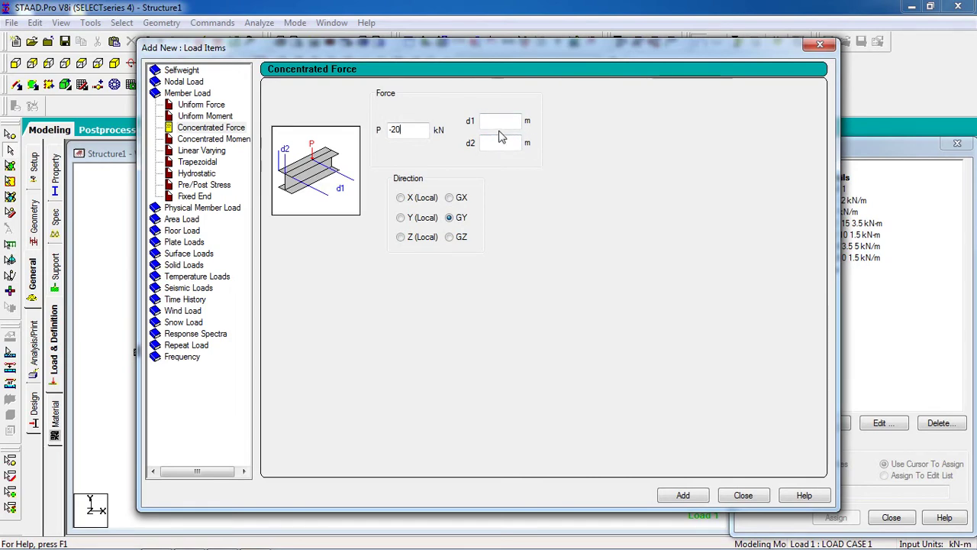
pyautogui.click(190, 538)
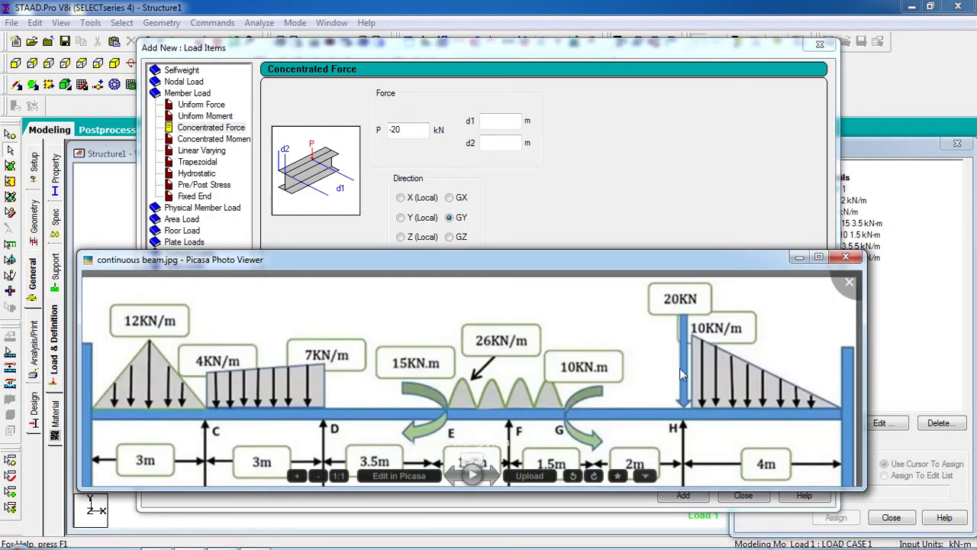
pyautogui.press('Escape')
pyautogui.click(682, 495)
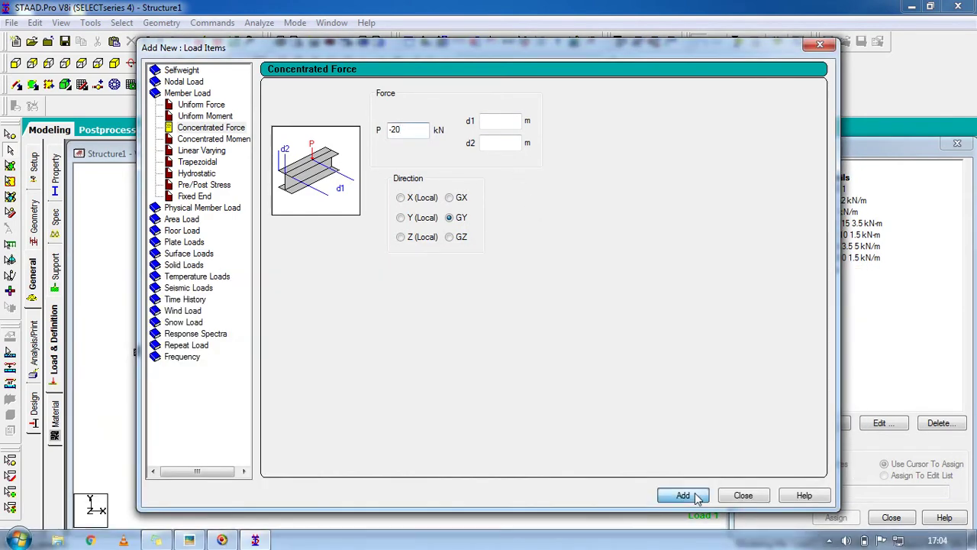
# - Add a linear varying load in local Y with W1 of -10 kN/m and W2 of 0 for the last span
pyautogui.click(190, 544)
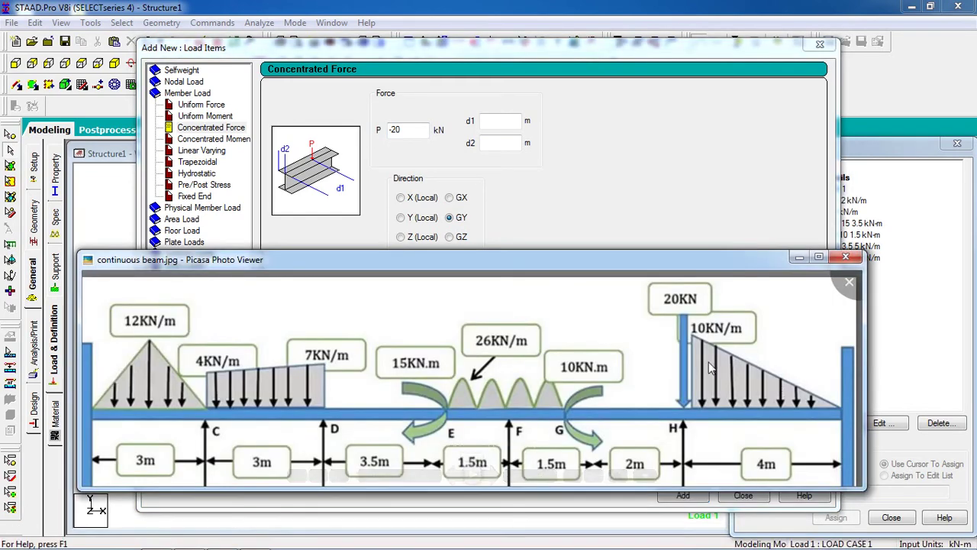
pyautogui.click(201, 150)
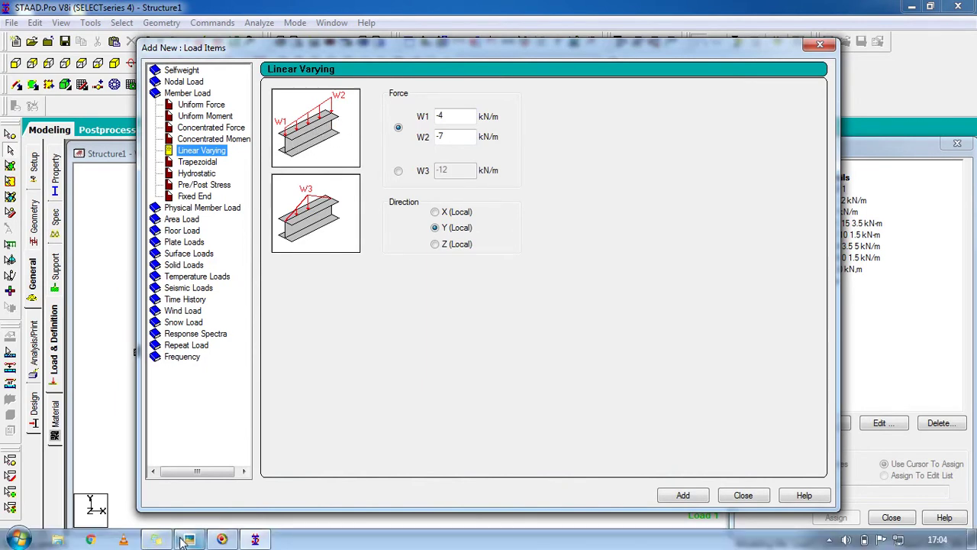
pyautogui.click(169, 539)
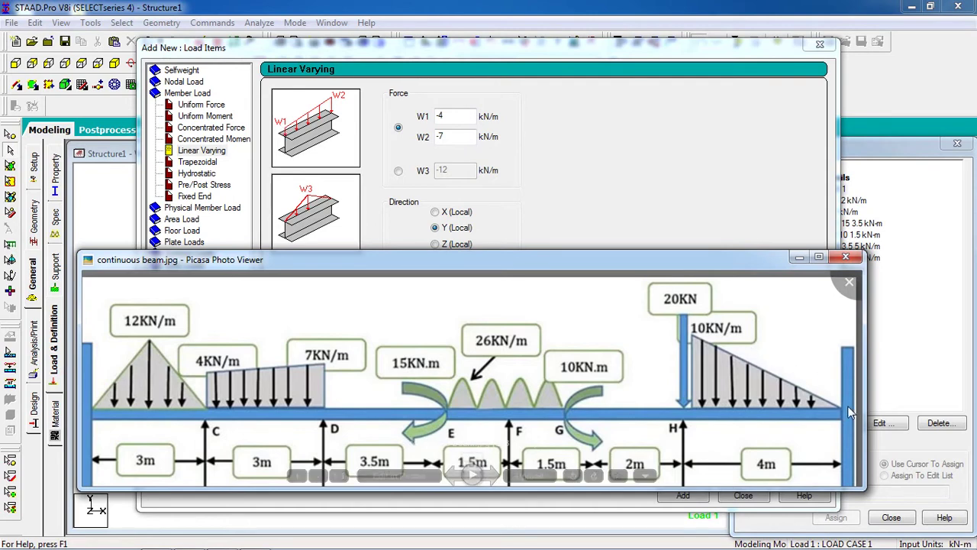
pyautogui.click(447, 117)
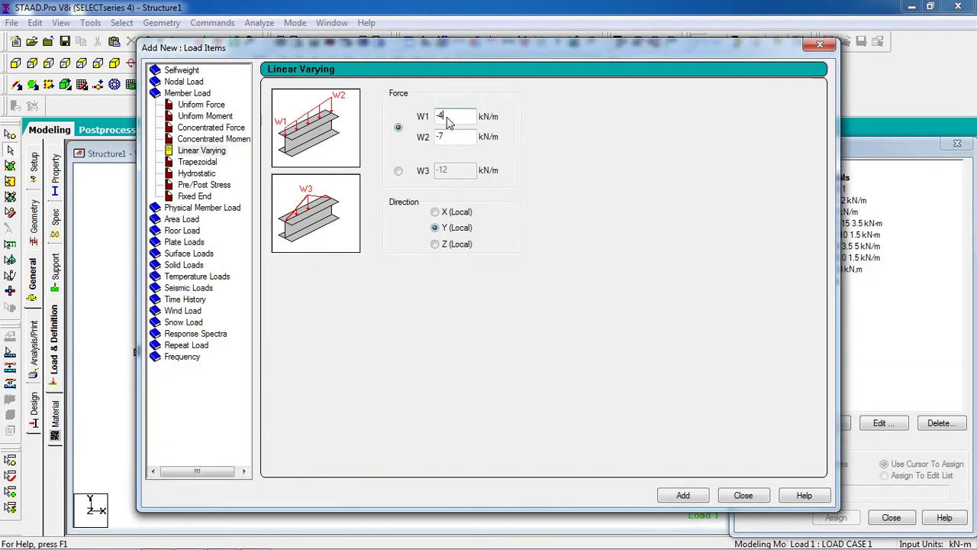
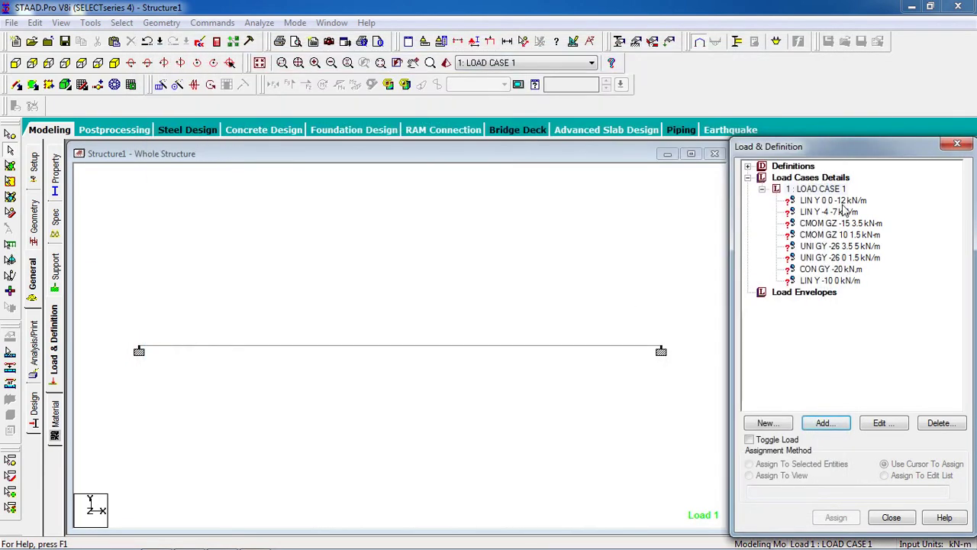
# - Try to assign the linear varying load with the -12 kN/m peak to beams 1 and 2
pyautogui.click(843, 201)
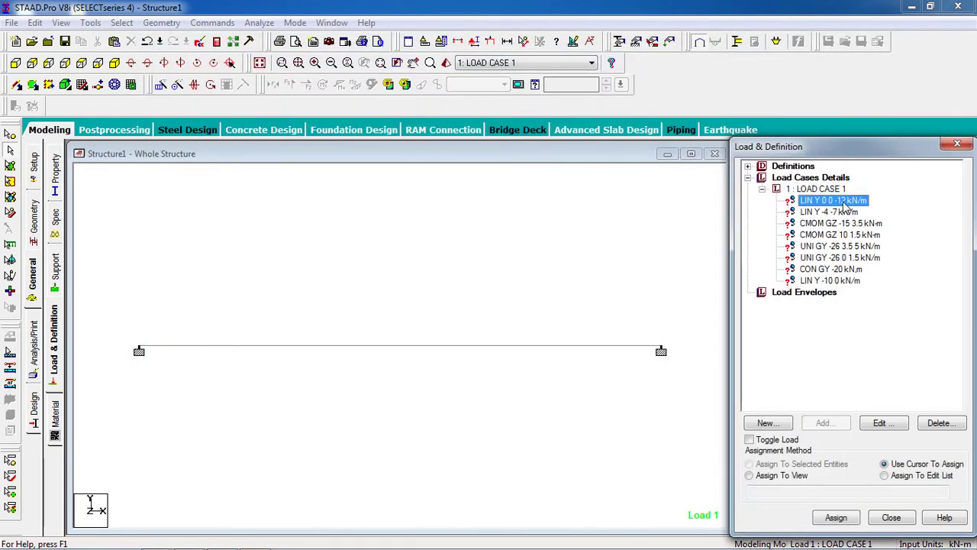
pyautogui.click(230, 345)
pyautogui.click(842, 200)
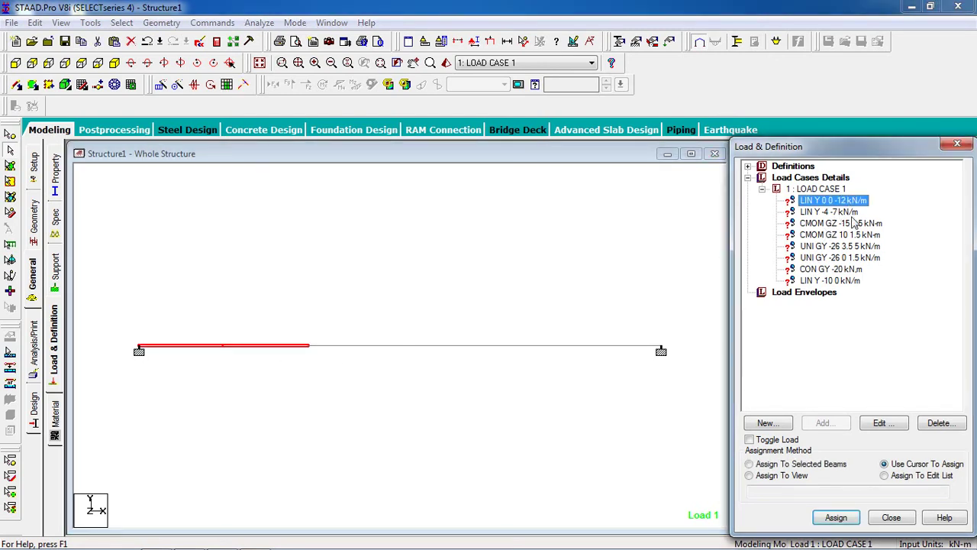
pyautogui.click(828, 465)
pyautogui.click(836, 517)
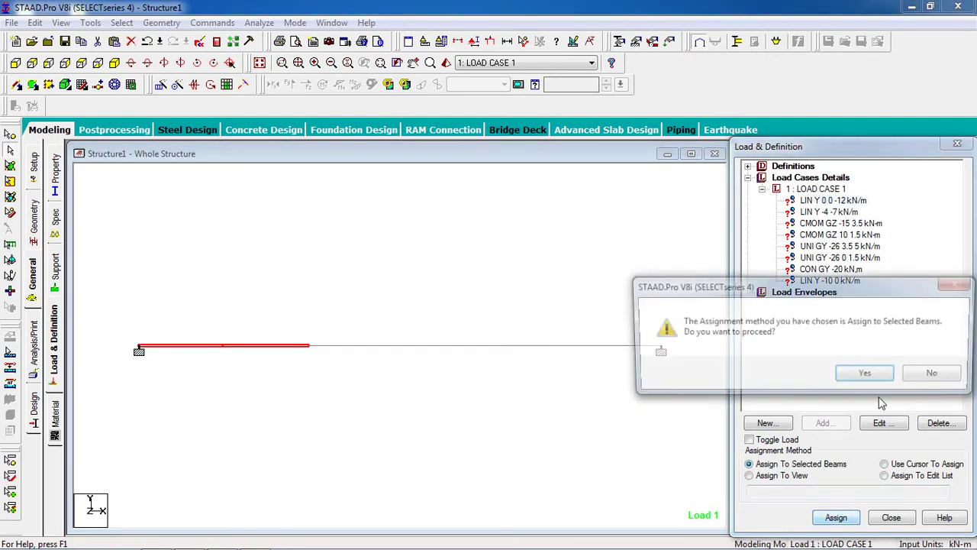
pyautogui.click(868, 376)
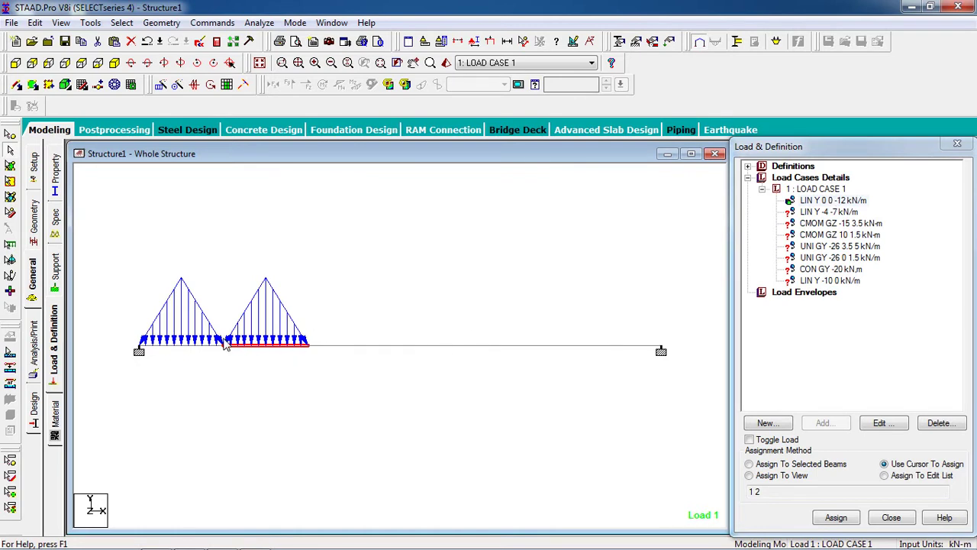
# - Delete the assigned -12 kN/m triangular load and add it again as a linear varying load with W3 of -12 kN/m in local Y
pyautogui.click(851, 201)
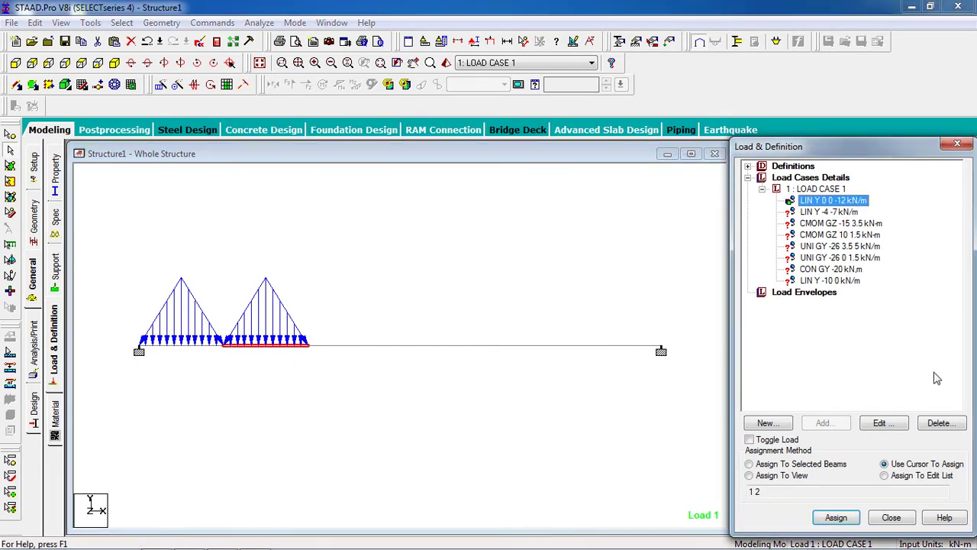
pyautogui.click(956, 429)
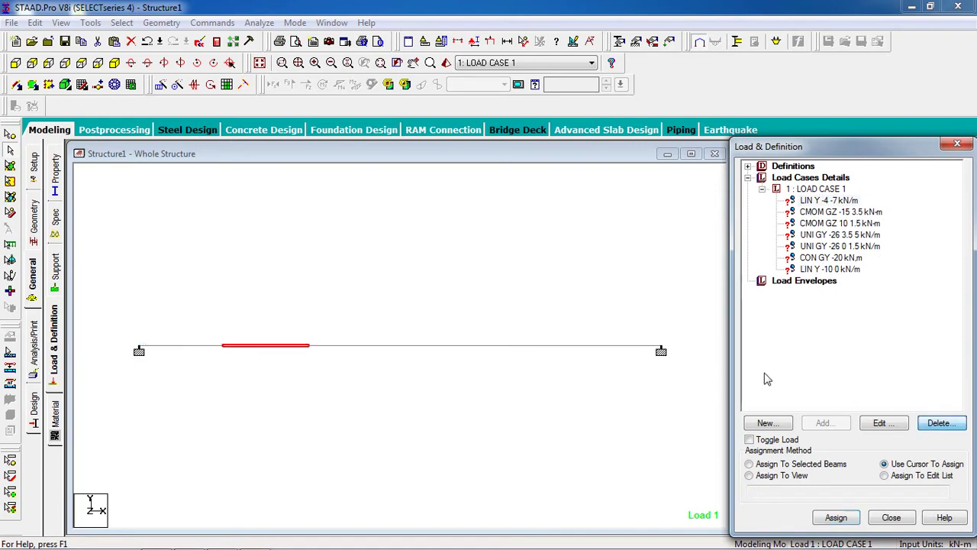
pyautogui.click(815, 189)
pyautogui.click(844, 424)
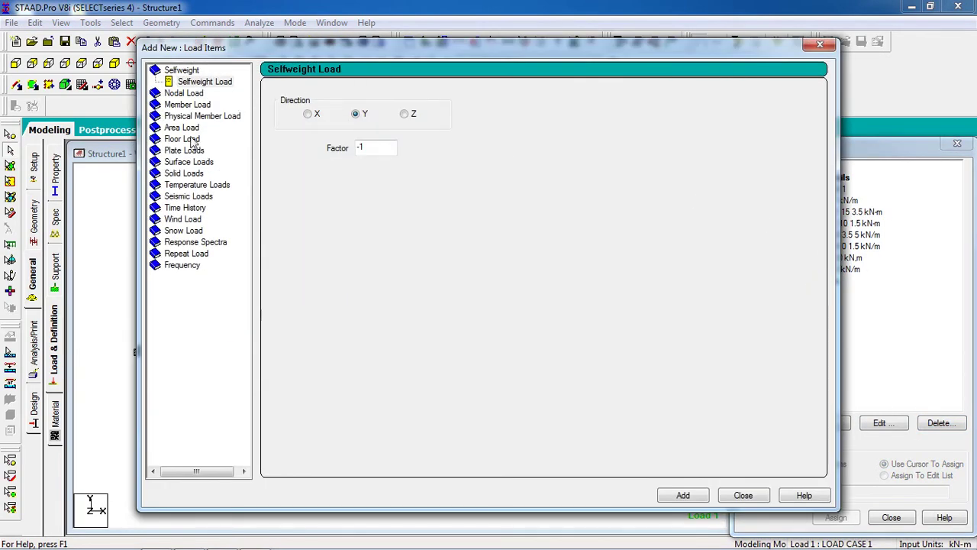
pyautogui.click(190, 106)
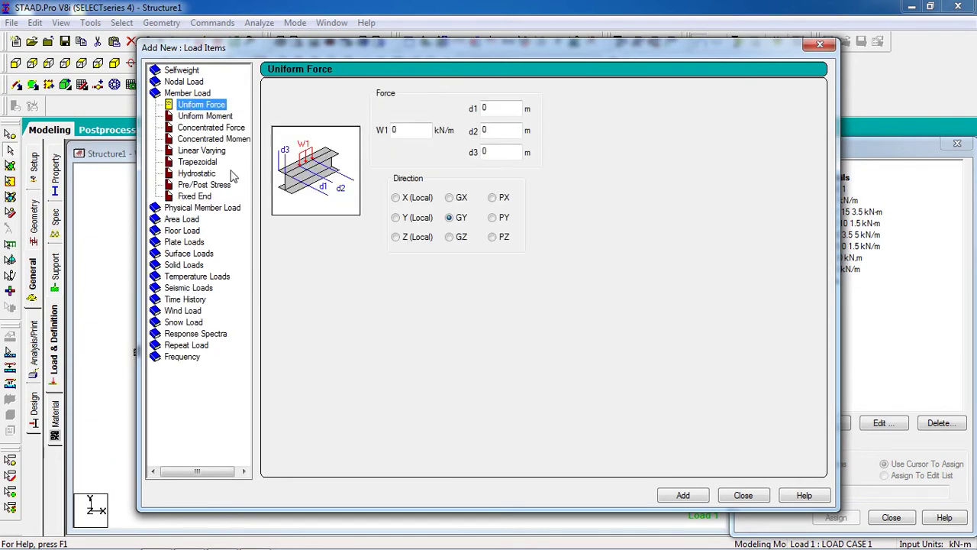
pyautogui.click(213, 153)
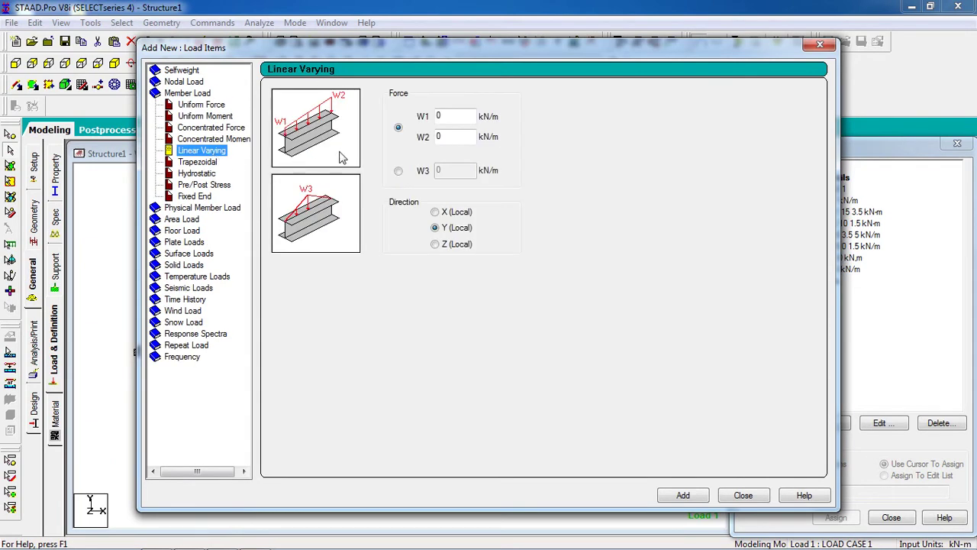
pyautogui.click(398, 171)
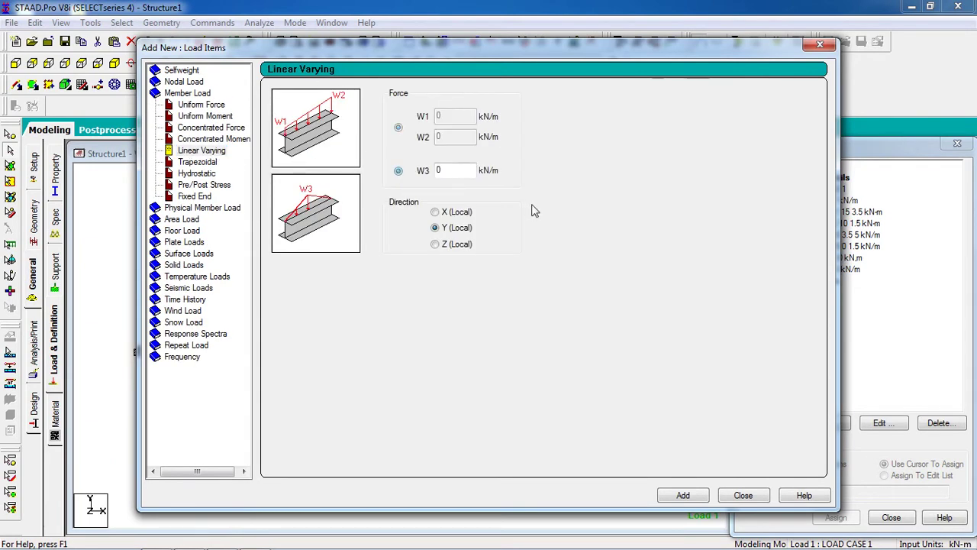
pyautogui.doubleClick(453, 171)
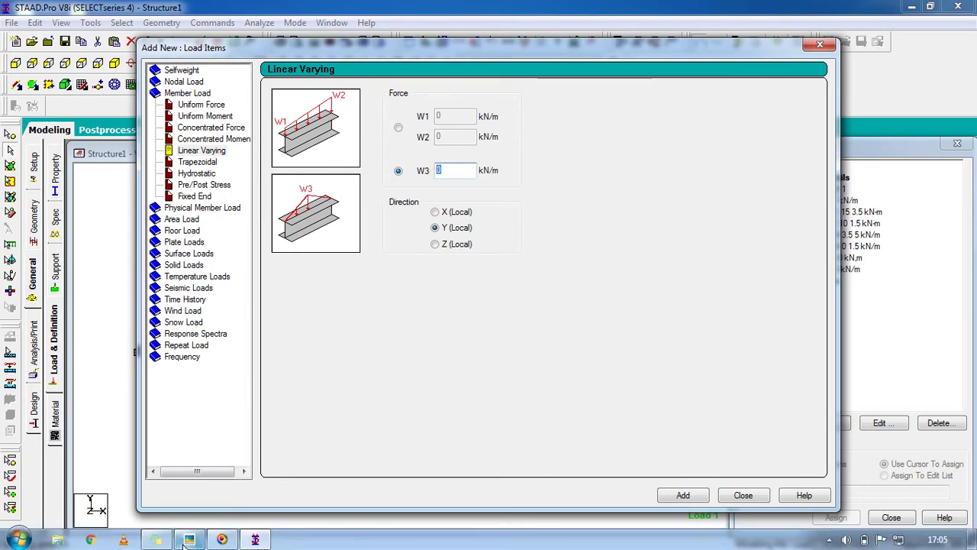
pyautogui.click(255, 538)
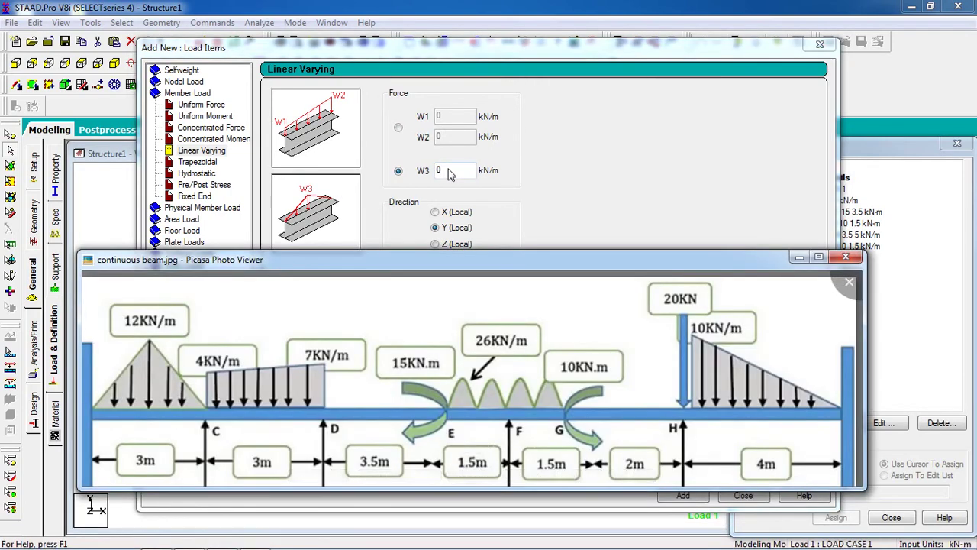
pyautogui.click(443, 176)
pyautogui.write('-12')
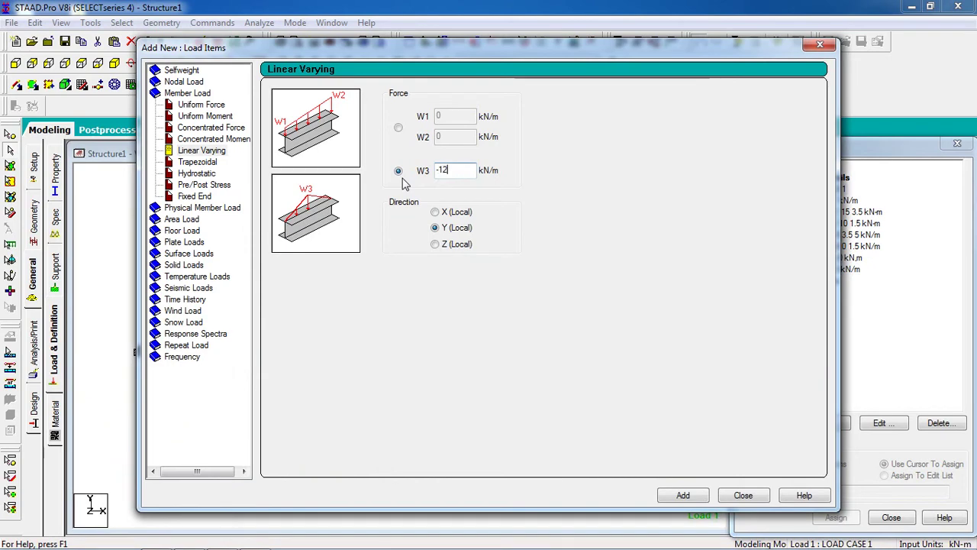
pyautogui.click(665, 500)
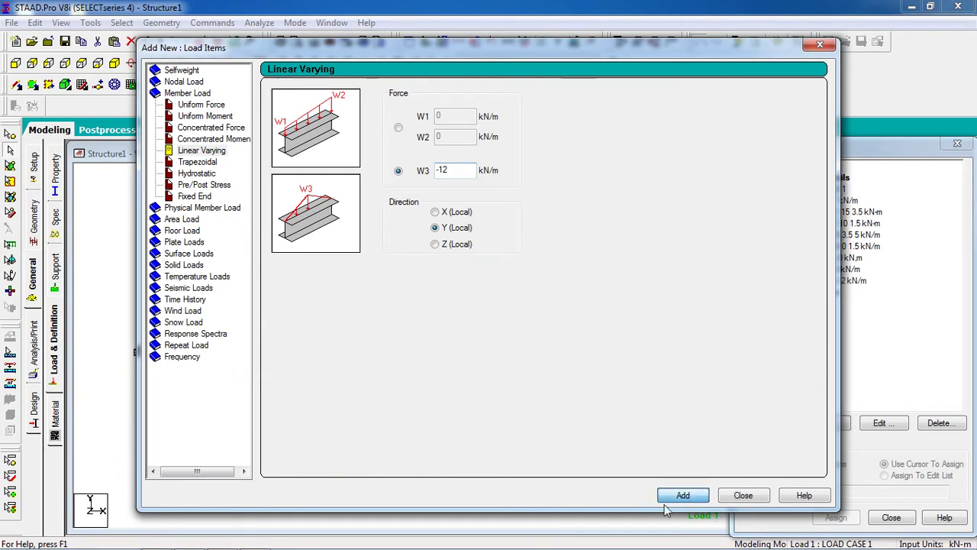
pyautogui.click(727, 497)
# - Assign the -12 kN/m triangular load to beam 1 only, using the selected-beams method
pyautogui.click(395, 298)
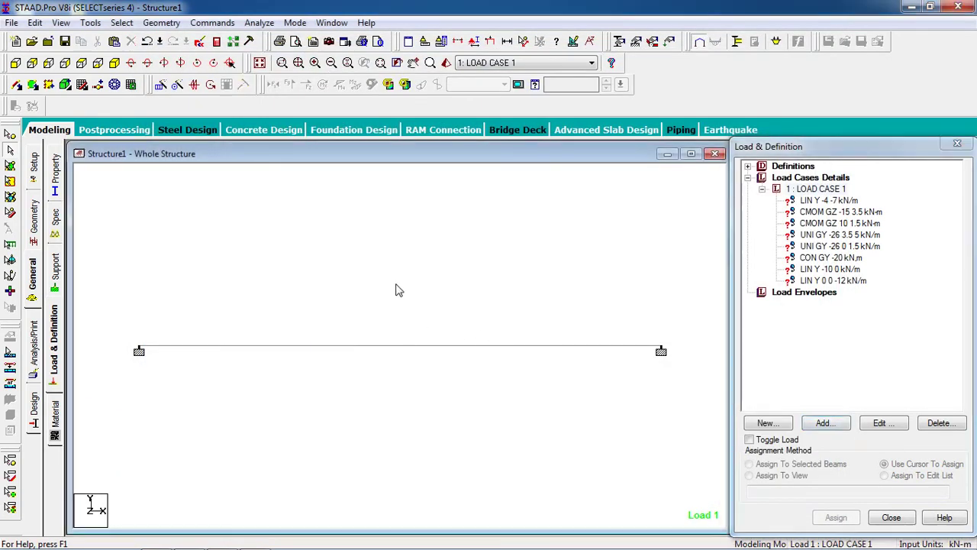
pyautogui.click(9, 137)
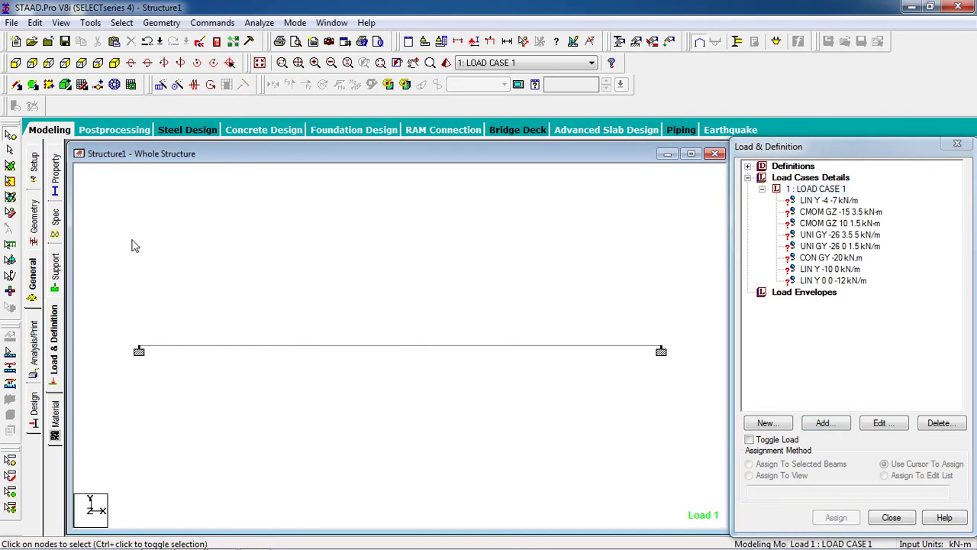
pyautogui.moveTo(675, 339); pyautogui.dragTo(93, 412)
pyautogui.click(191, 346)
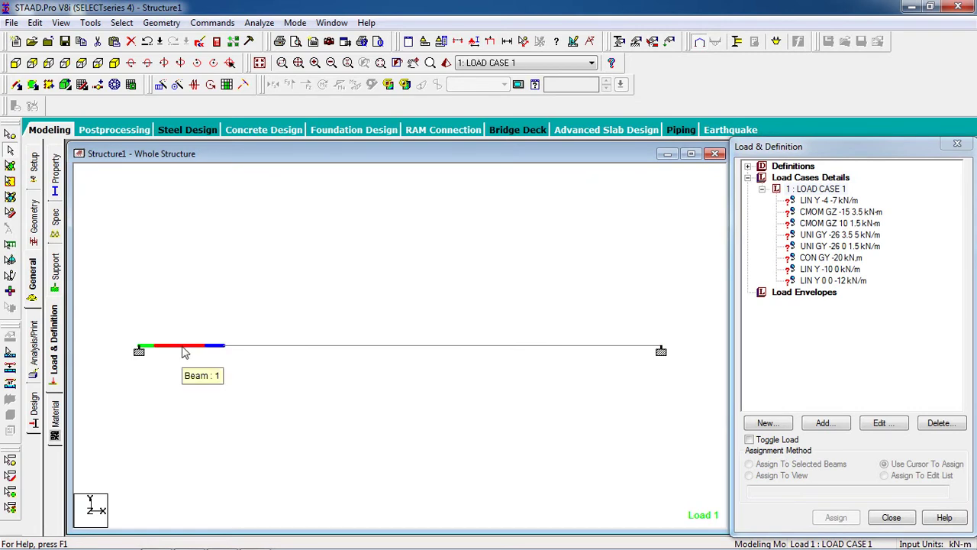
pyautogui.click(825, 282)
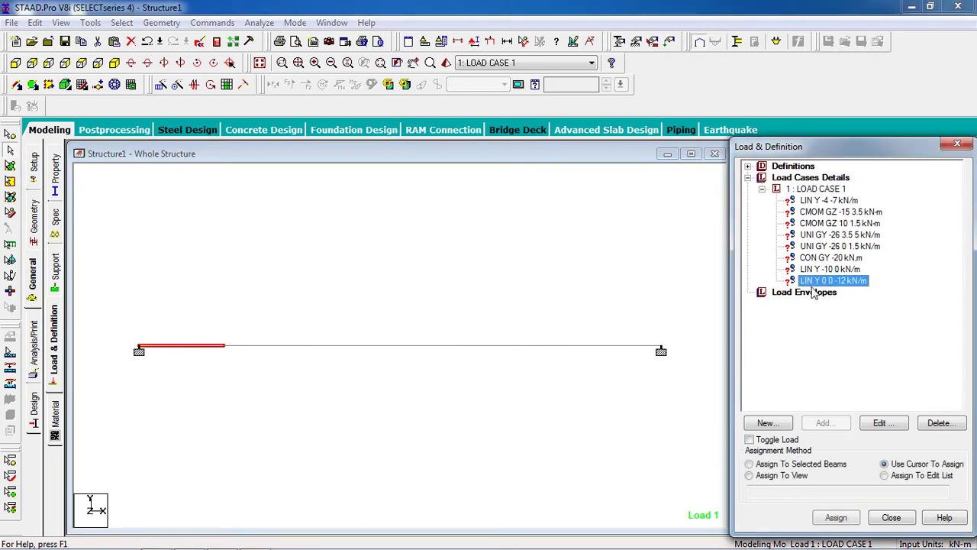
pyautogui.click(794, 464)
pyautogui.click(840, 519)
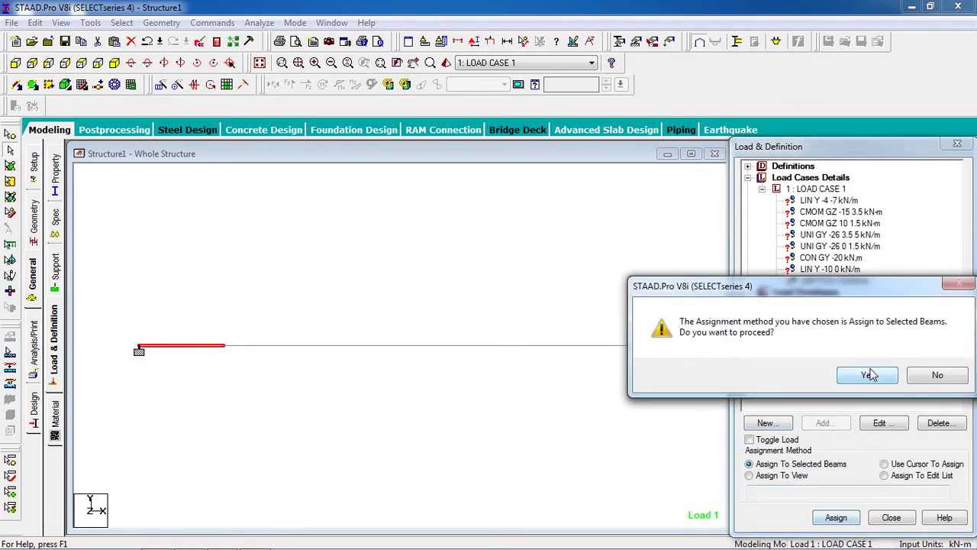
pyautogui.click(868, 374)
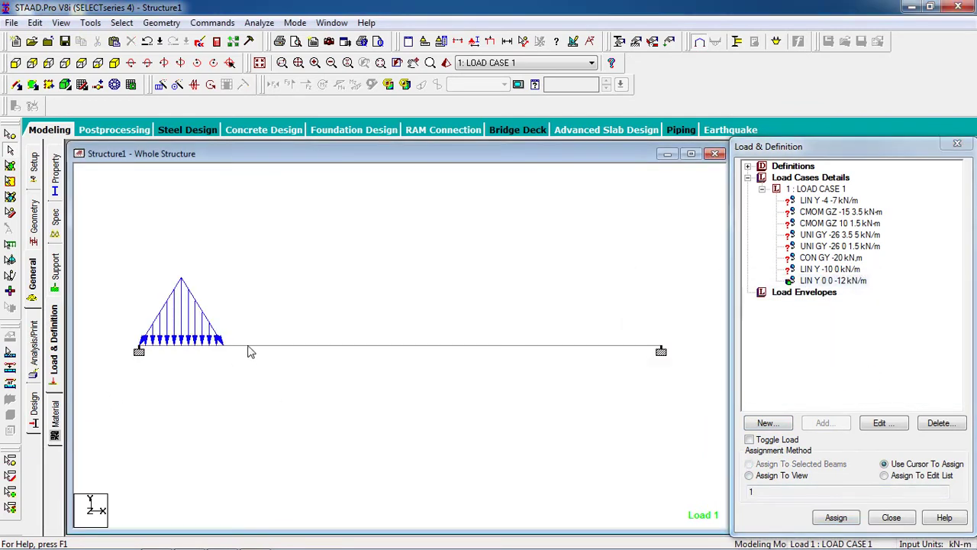
# - Assign the linear varying load from -4 to -7 kN/m to beam 2, the second span
pyautogui.click(822, 202)
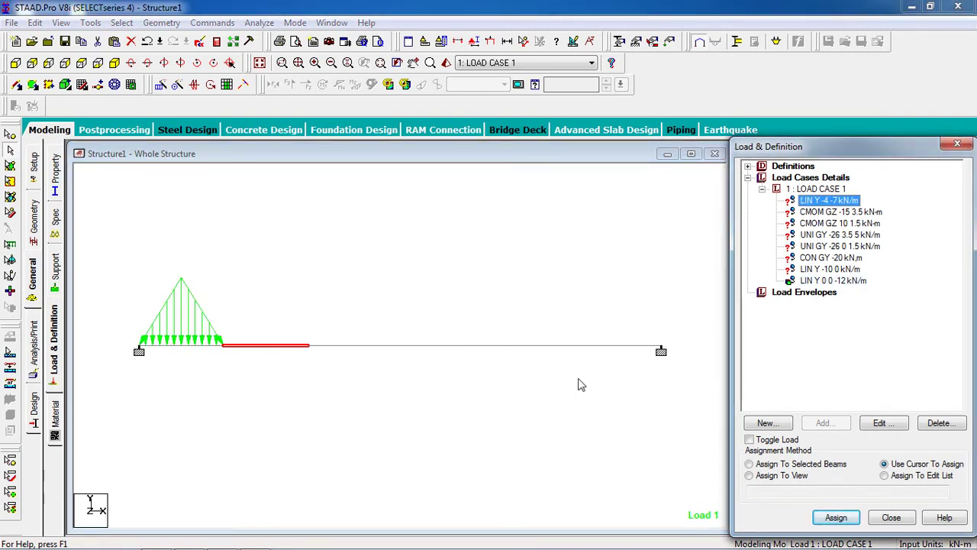
pyautogui.click(767, 466)
pyautogui.click(836, 517)
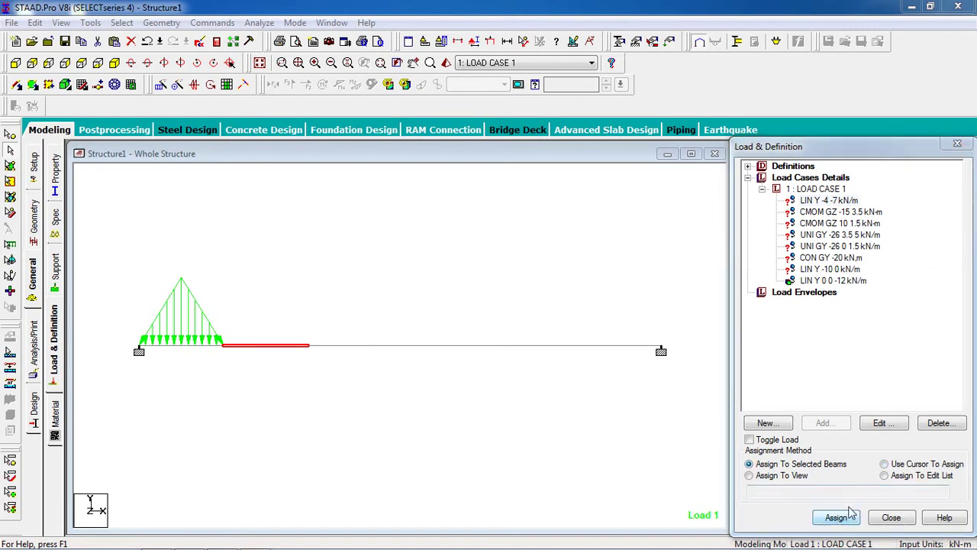
pyautogui.click(866, 376)
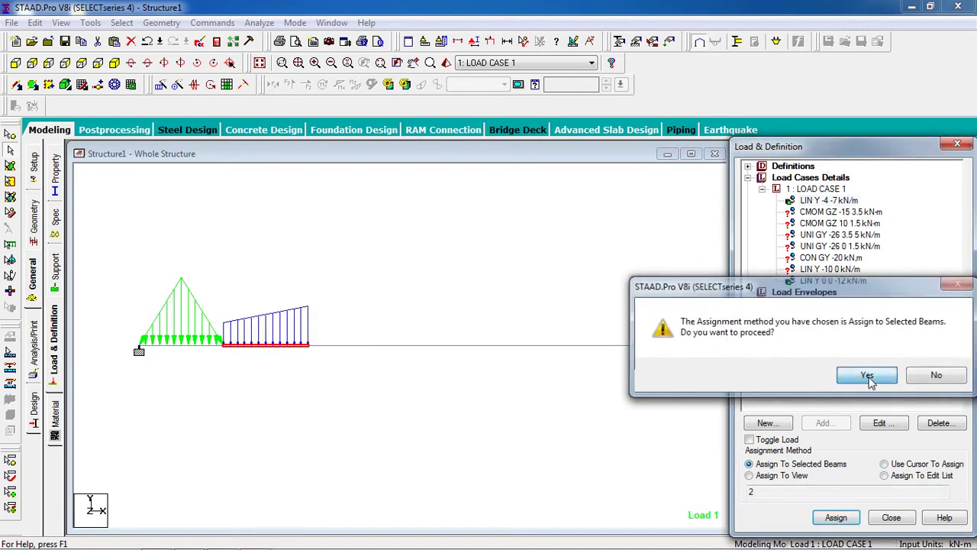
# - Check the definition of the -15 kNm concentrated moment in GZ at 3.5 m and assign it to the third span
pyautogui.click(355, 354)
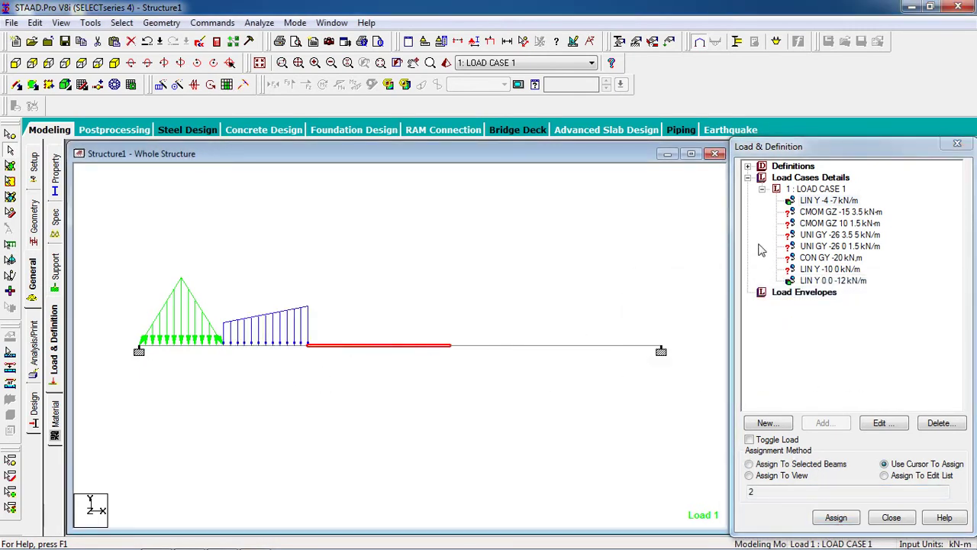
pyautogui.click(839, 211)
pyautogui.doubleClick(859, 215)
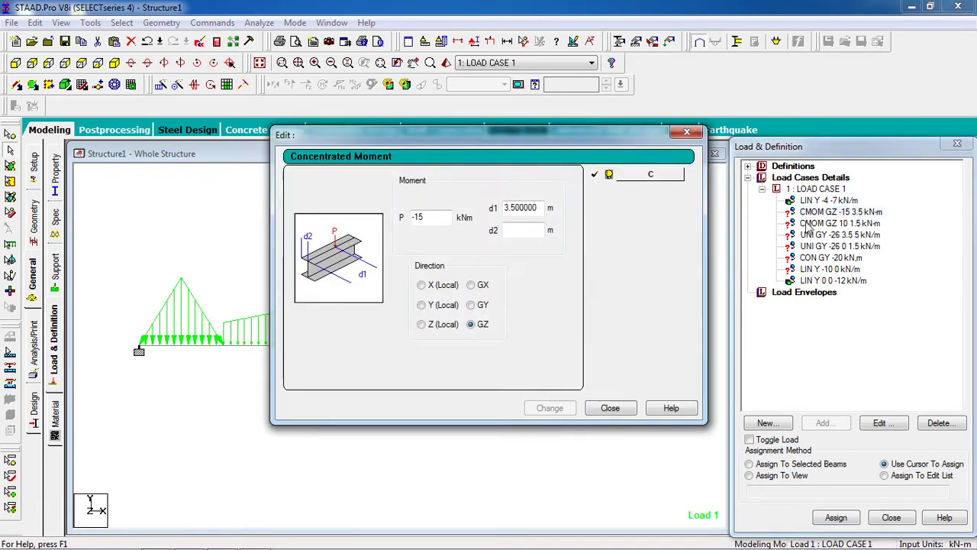
pyautogui.click(614, 407)
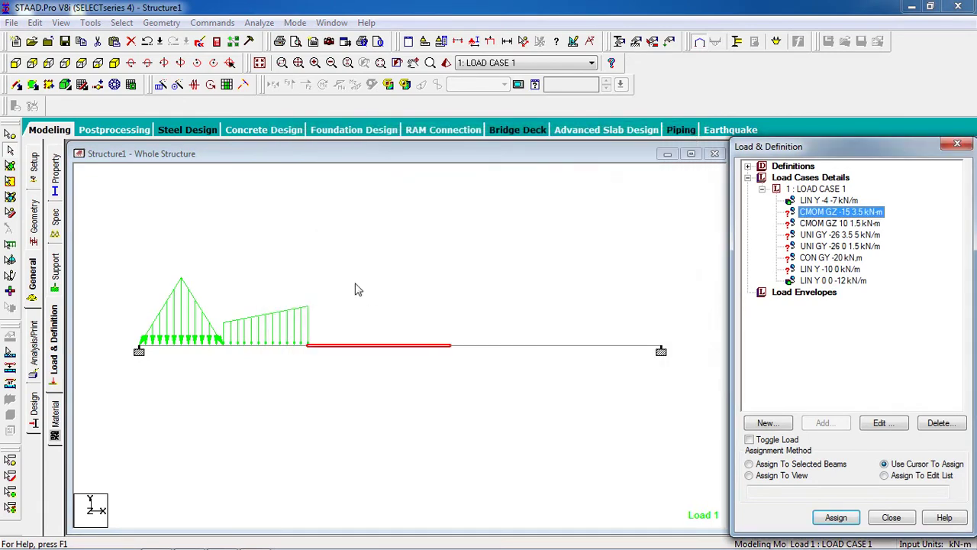
pyautogui.click(792, 465)
pyautogui.click(850, 524)
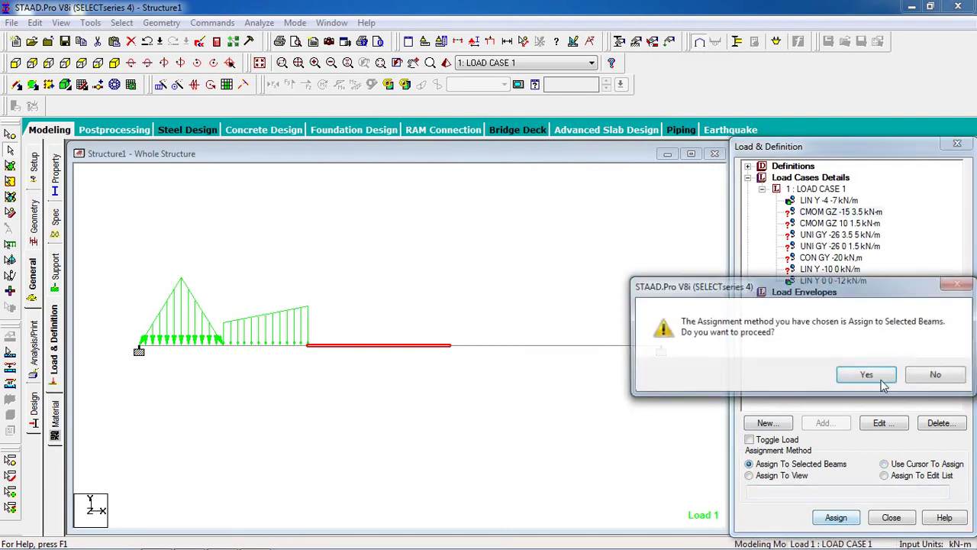
pyautogui.click(867, 375)
# - Assign the 10 kNm concentrated moment in GZ at 1.5 m to beam 4
pyautogui.click(843, 224)
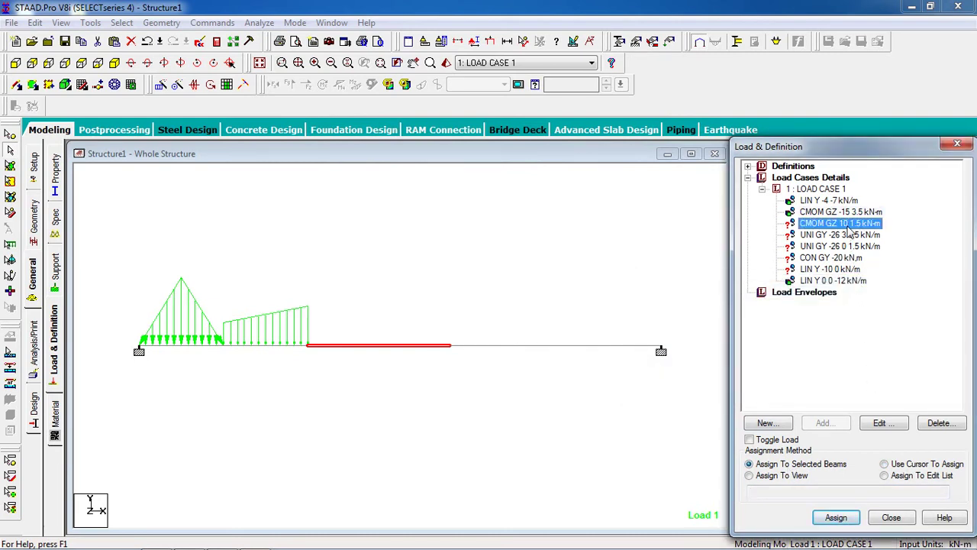
pyautogui.click(484, 346)
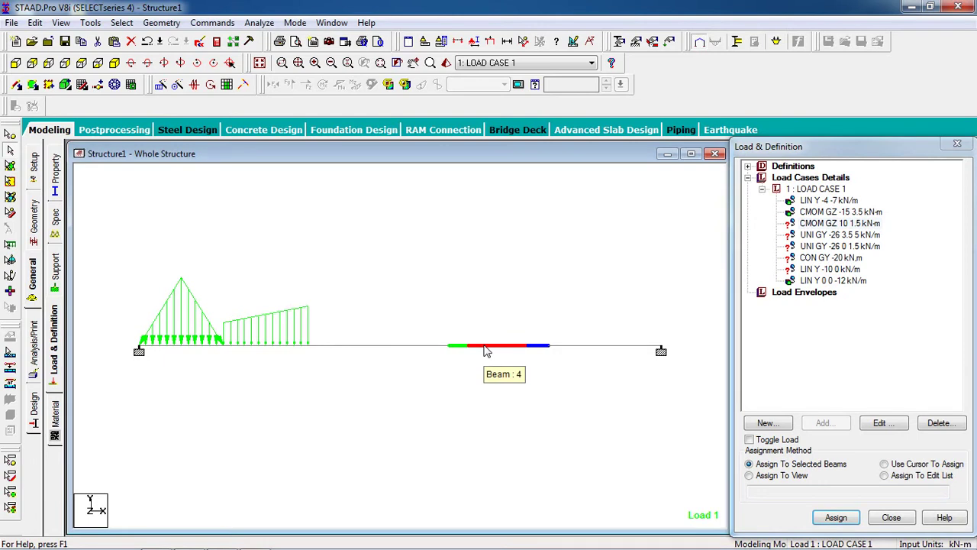
pyautogui.click(850, 518)
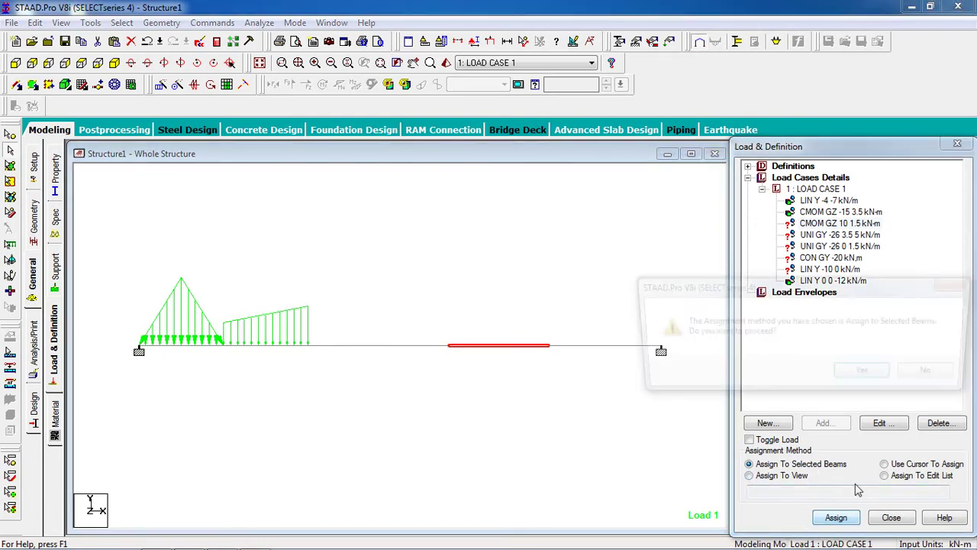
pyautogui.click(868, 375)
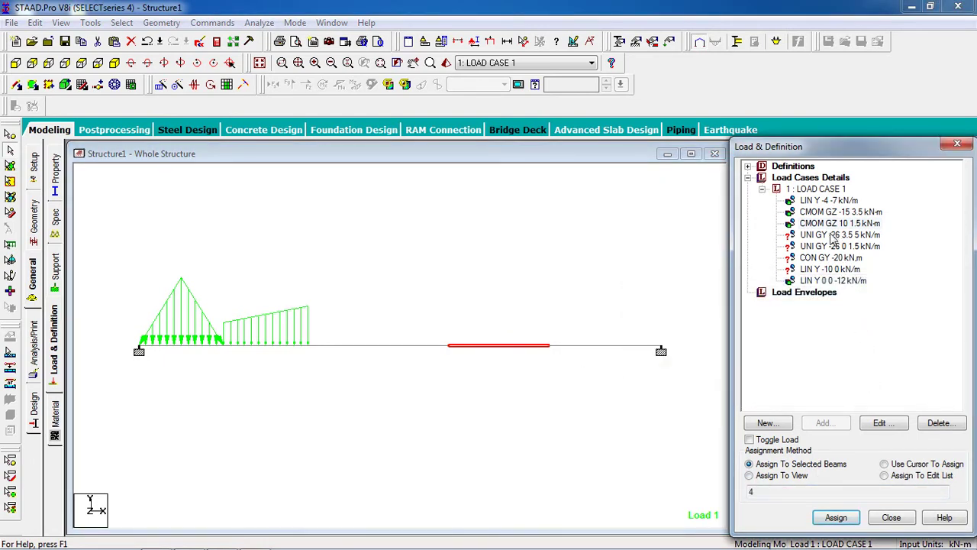
# - Set the point moment display scale to 3 kNm per m with immediate application, so the assigned moments are drawn on the beam
pyautogui.click(552, 63)
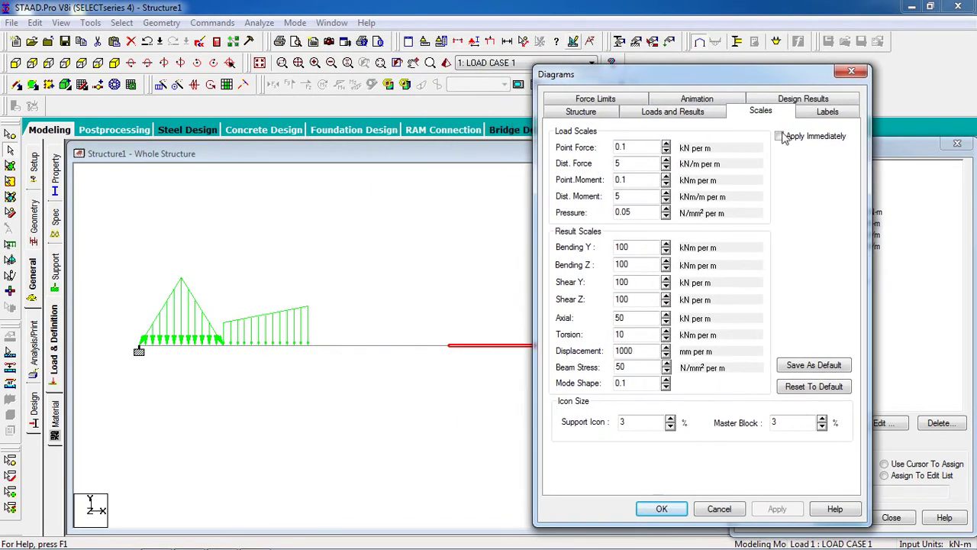
pyautogui.click(666, 176)
pyautogui.click(666, 183)
pyautogui.click(666, 183)
pyautogui.click(666, 183)
pyautogui.click(667, 183)
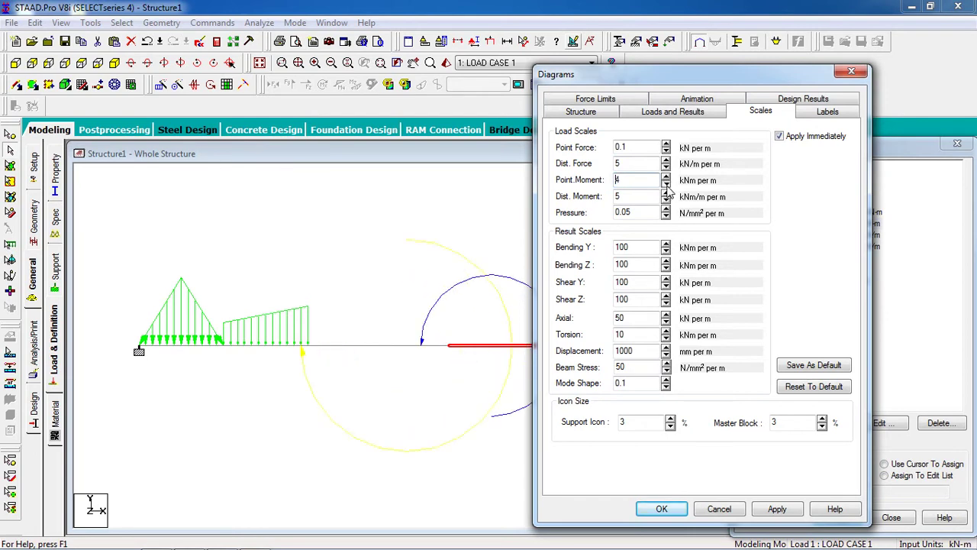
pyautogui.click(667, 185)
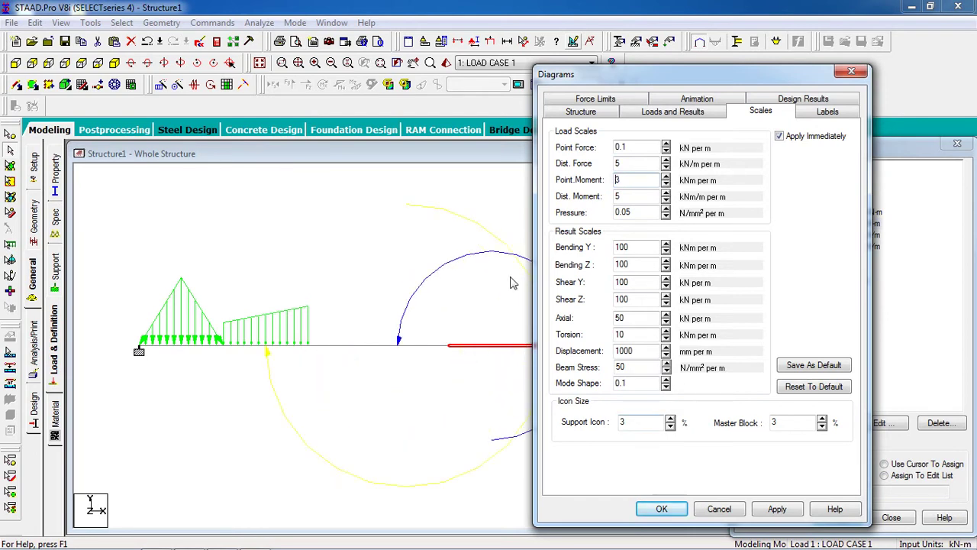
pyautogui.click(661, 508)
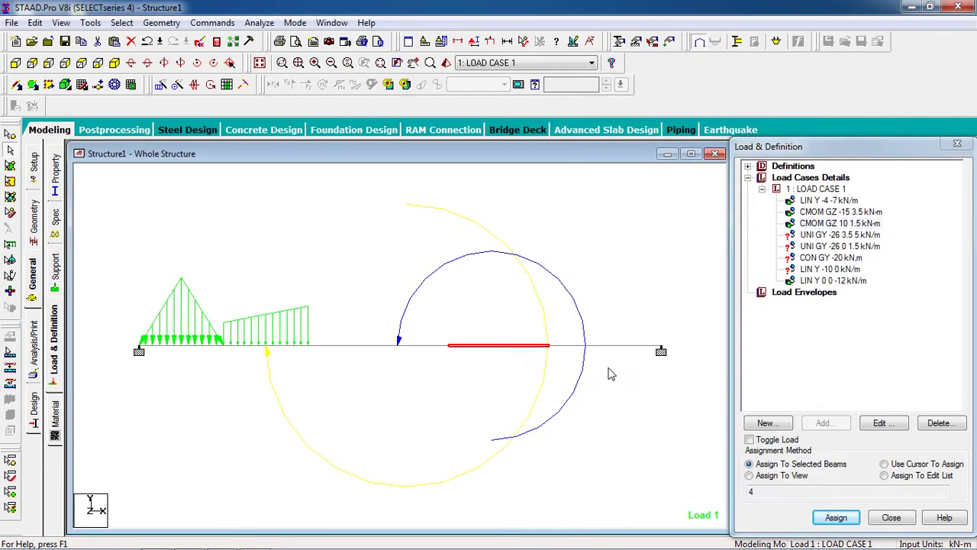
# - Assign the -26 kN/m uniform load in GY from 3.5 m to 5 m to beam 3, the third span
pyautogui.click(470, 408)
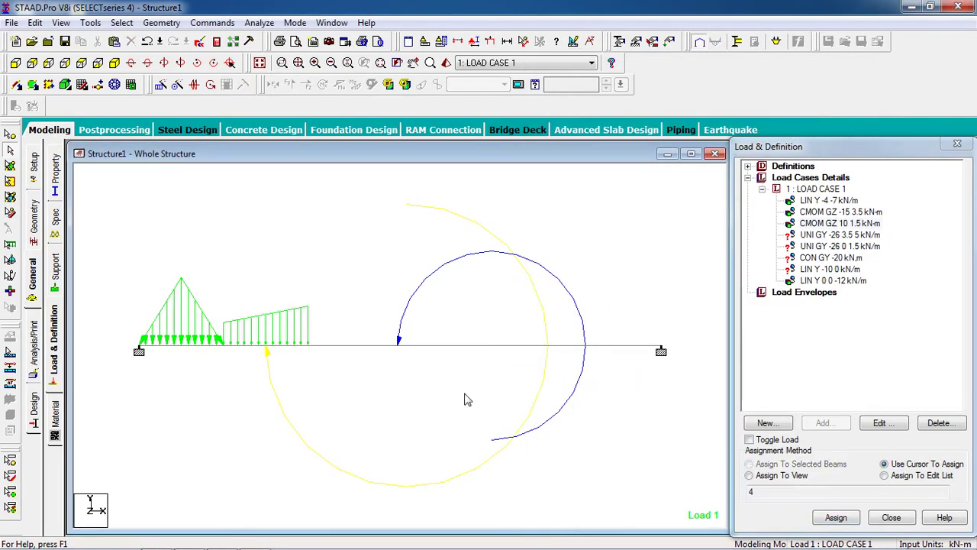
pyautogui.click(824, 235)
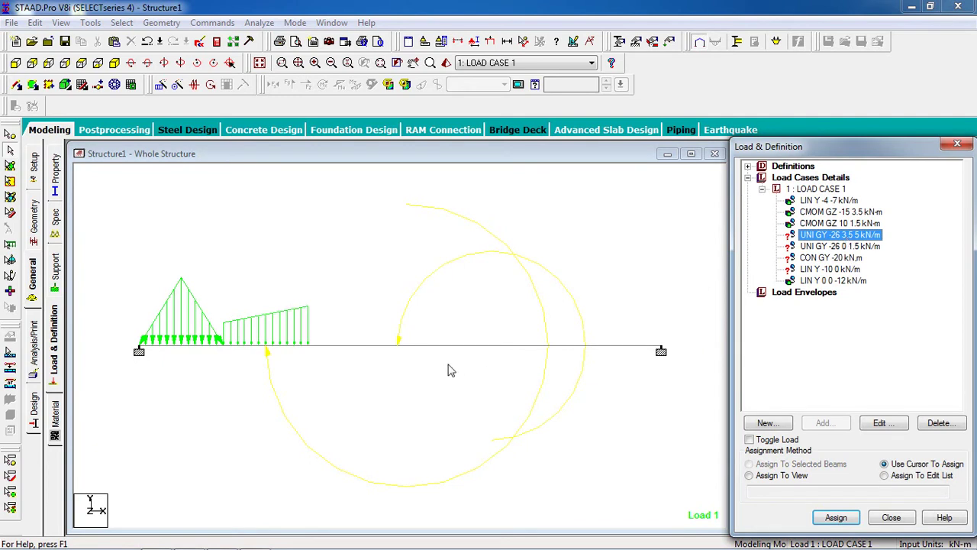
pyautogui.click(385, 352)
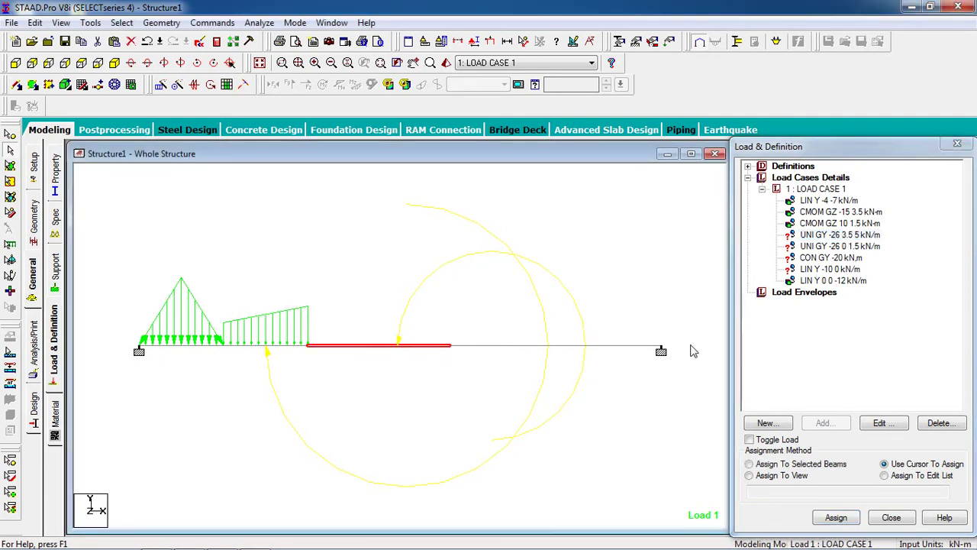
pyautogui.click(824, 236)
pyautogui.click(813, 467)
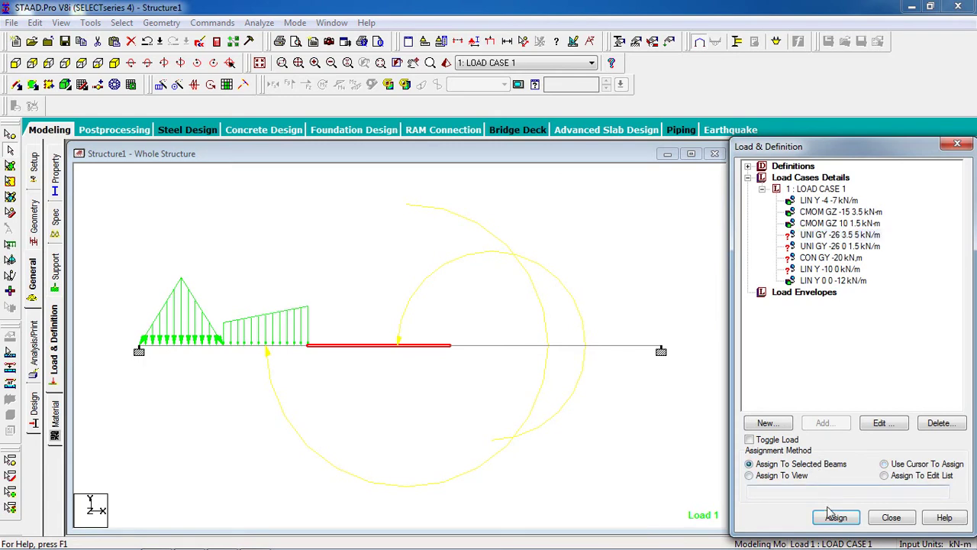
pyautogui.click(836, 516)
pyautogui.click(862, 370)
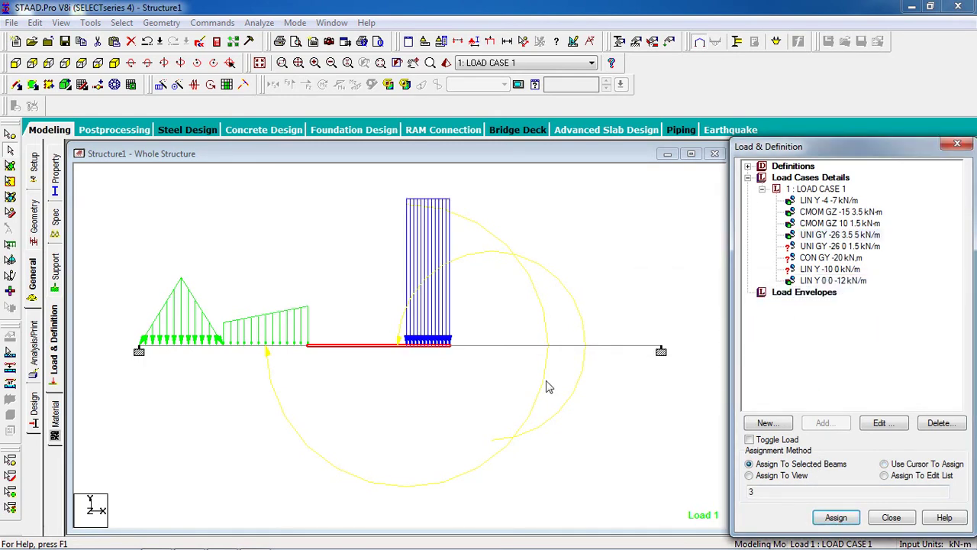
# - Assign the -26 kN/m uniform load in GY from 0 to 1.5 m to beam 4
pyautogui.click(493, 354)
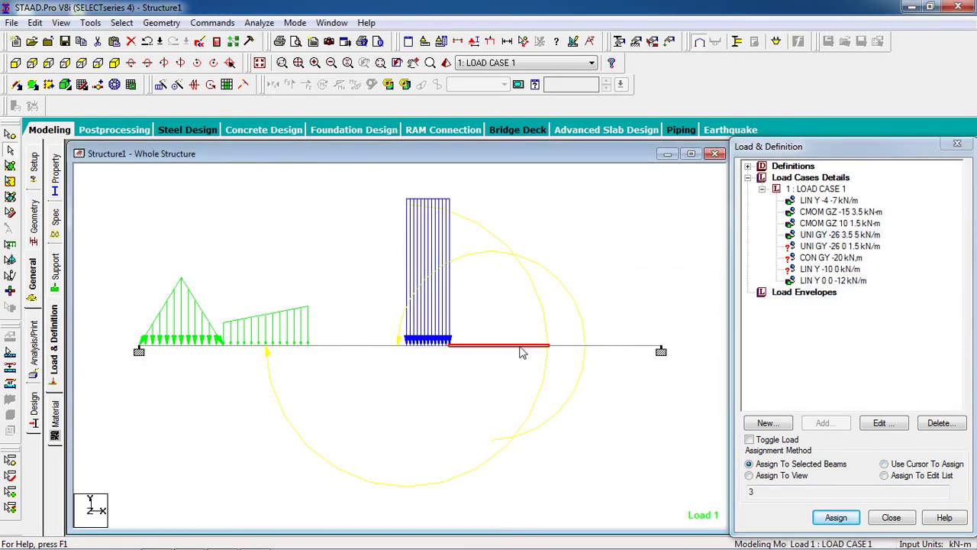
pyautogui.click(848, 246)
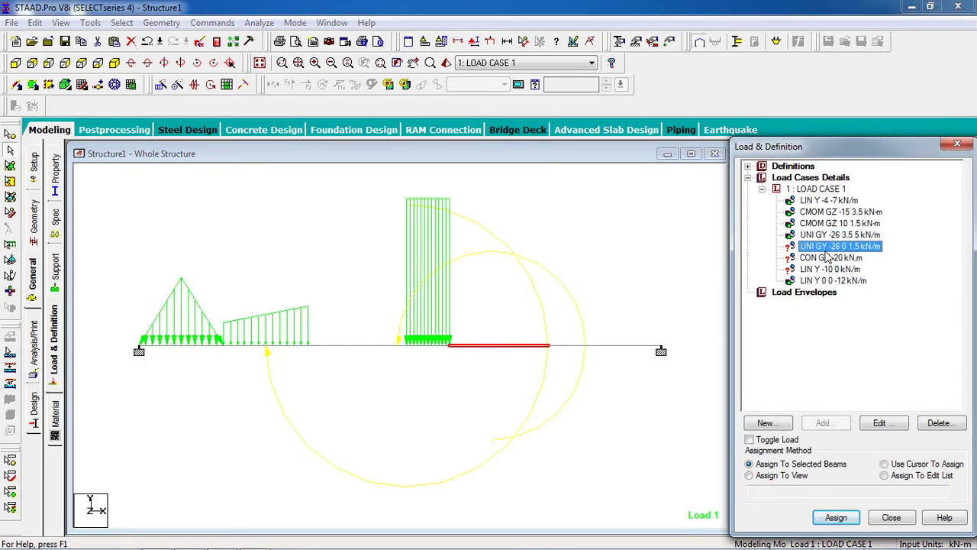
pyautogui.click(836, 518)
pyautogui.click(861, 374)
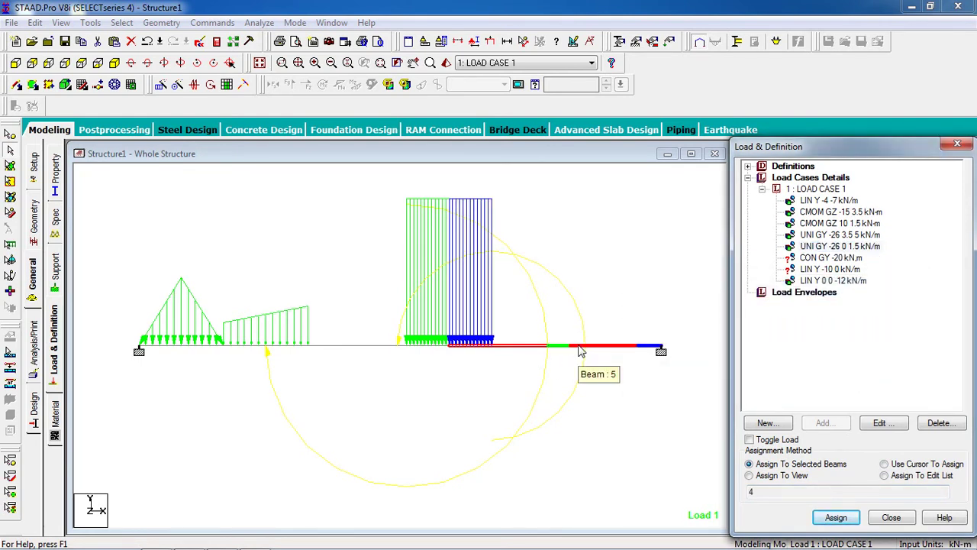
# - Assign the -20 kN concentrated force in GY to beam 5, the last span
pyautogui.click(855, 259)
pyautogui.click(551, 370)
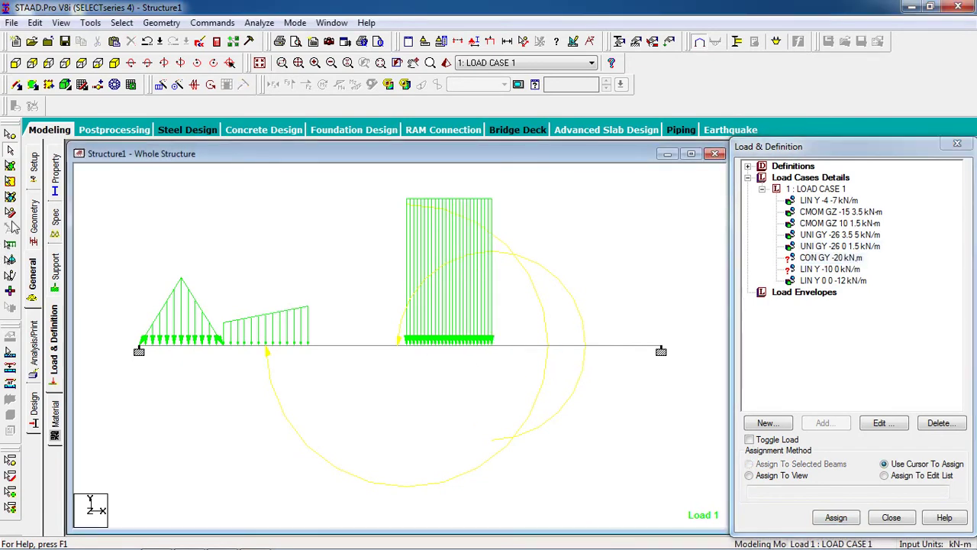
pyautogui.click(9, 134)
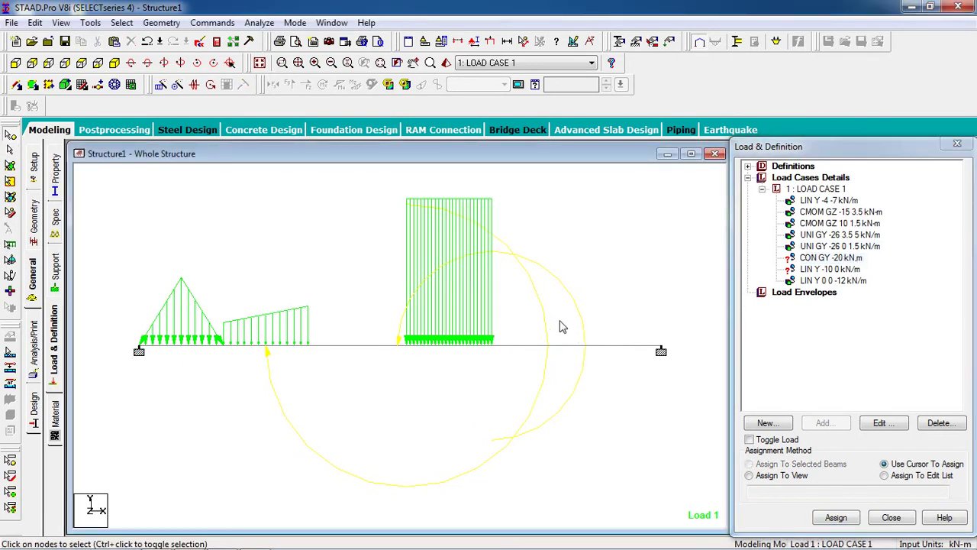
pyautogui.click(547, 346)
pyautogui.click(838, 258)
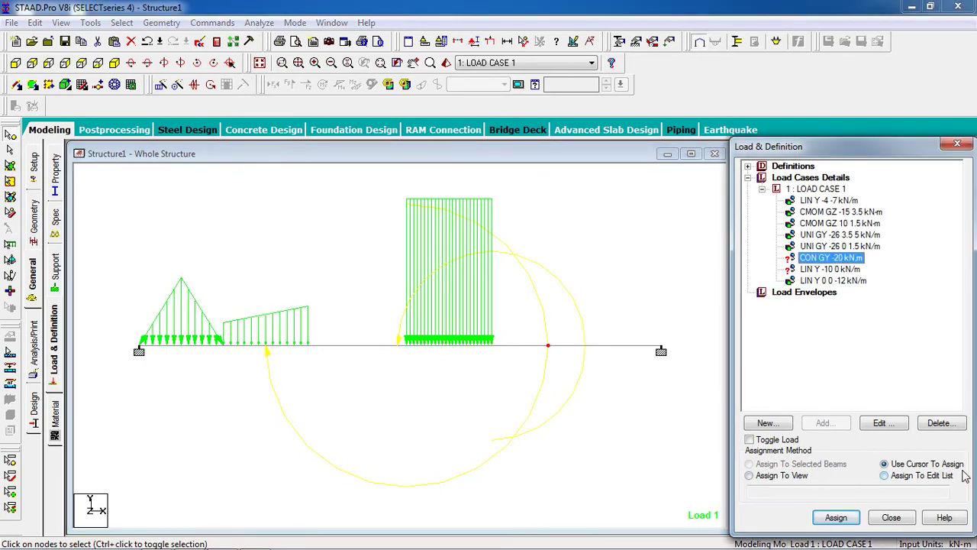
pyautogui.click(836, 519)
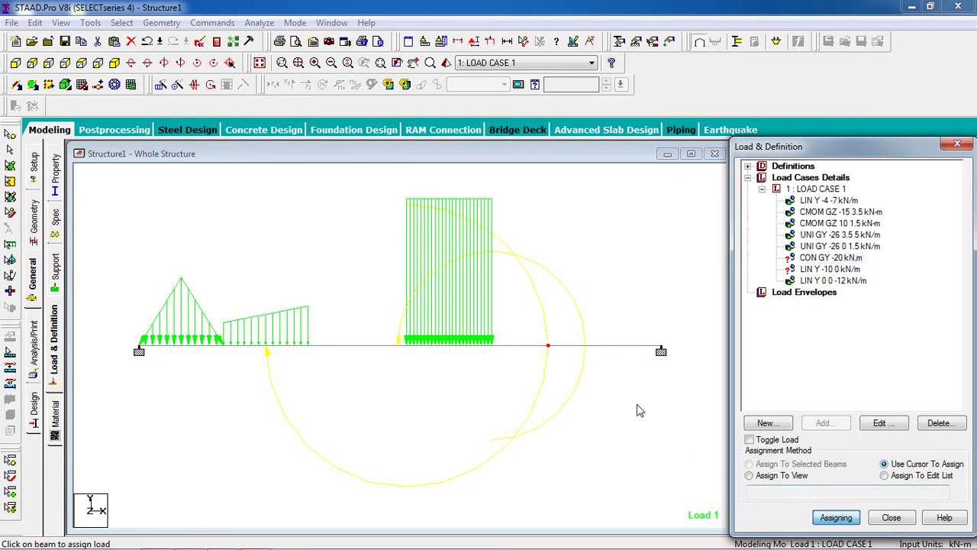
pyautogui.click(549, 350)
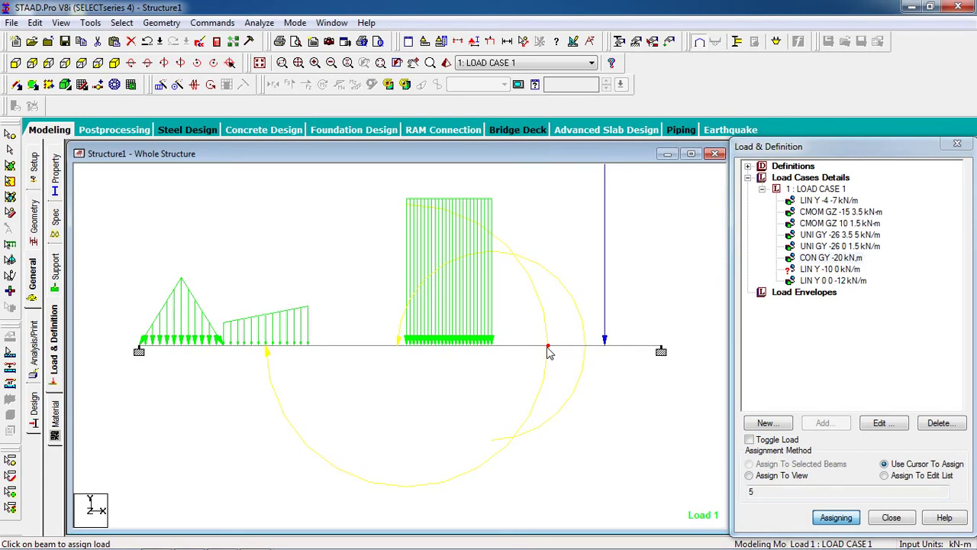
pyautogui.press('Escape')
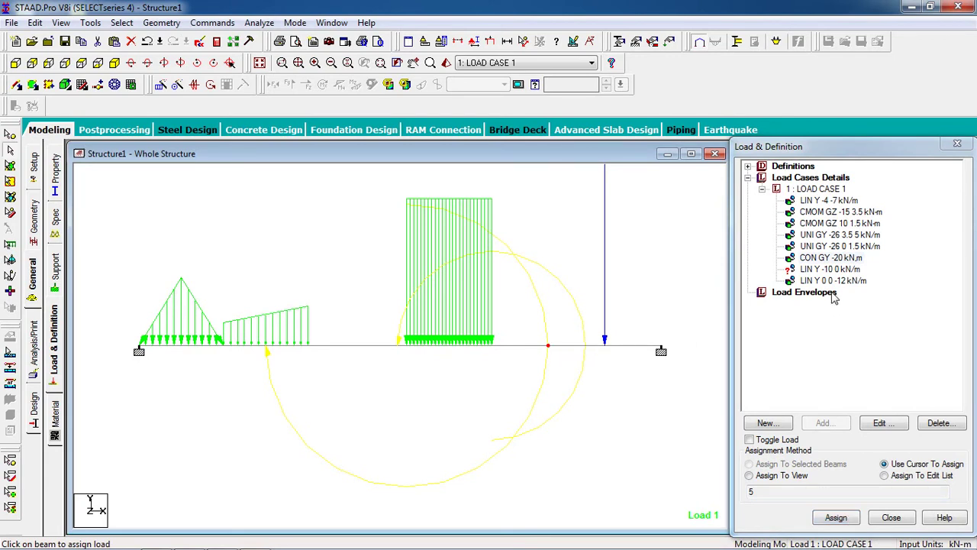
# - Set distances d1 and d2 of the -20 kN concentrated force to 0 m, placing it at the start of beam 5
pyautogui.doubleClick(829, 258)
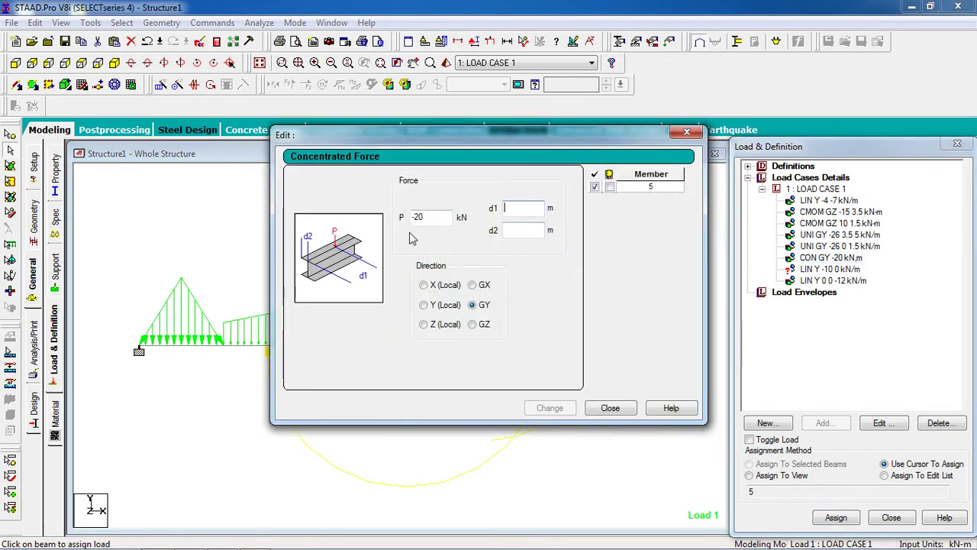
pyautogui.write('0')
pyautogui.click(513, 233)
pyautogui.write('0')
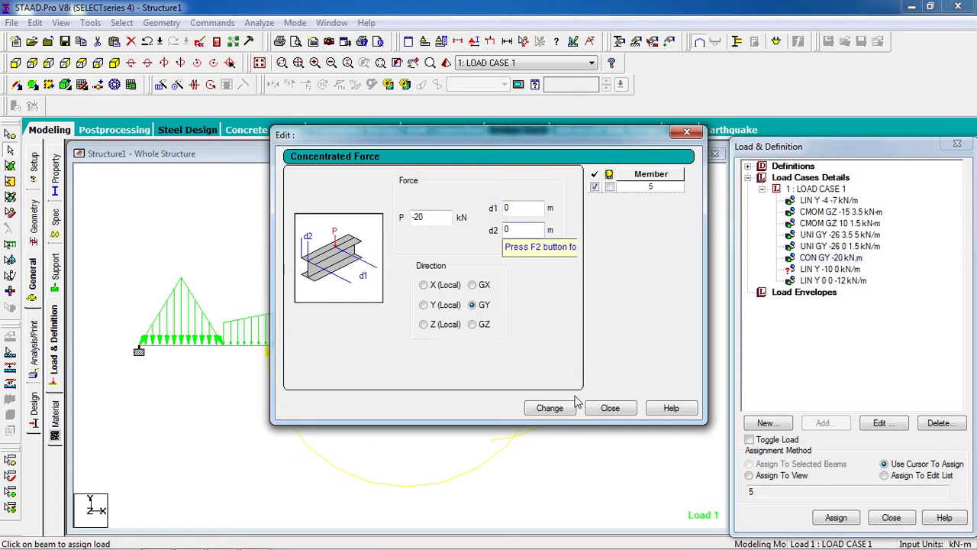
pyautogui.click(546, 407)
pyautogui.click(610, 409)
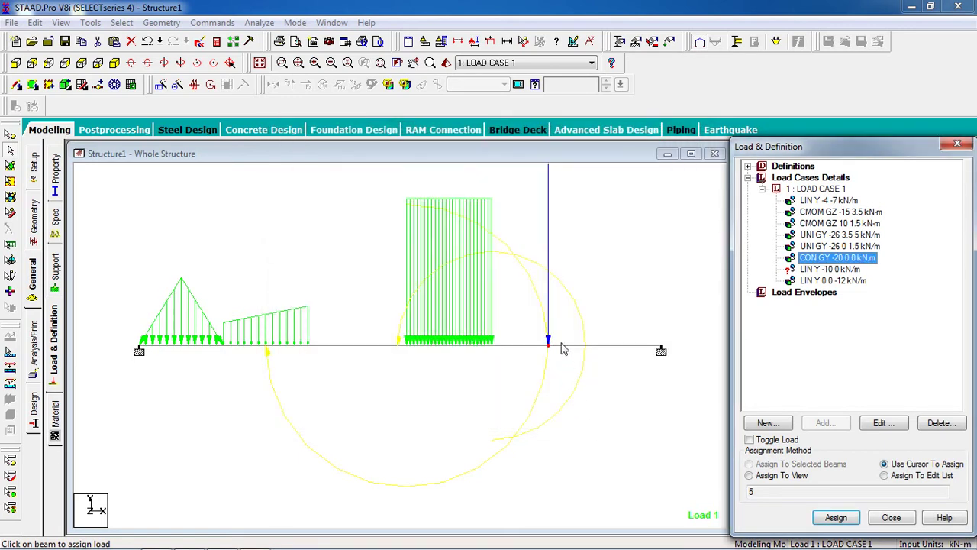
# - Check the -20 kN force definition against the reference beam picture and review the uniform load definition on beam 3
pyautogui.doubleClick(861, 261)
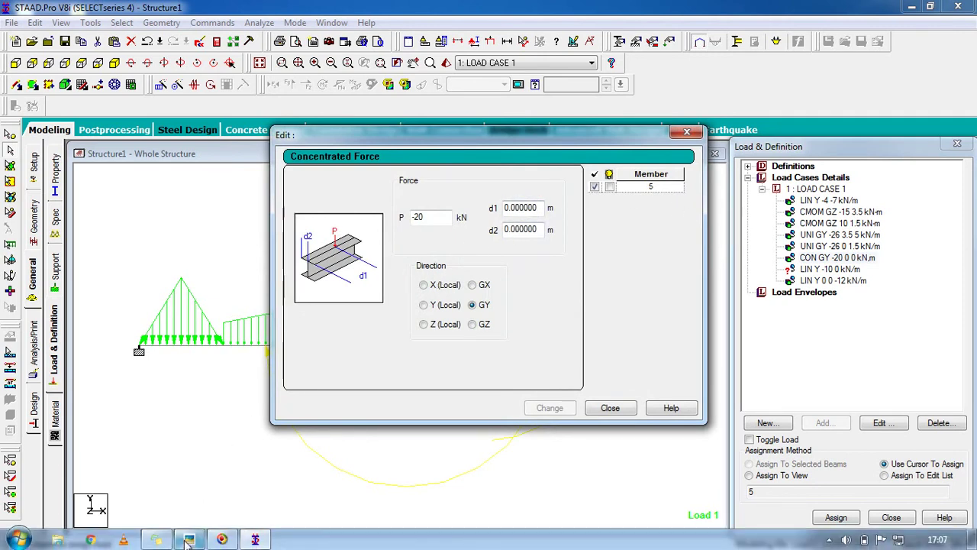
pyautogui.click(189, 540)
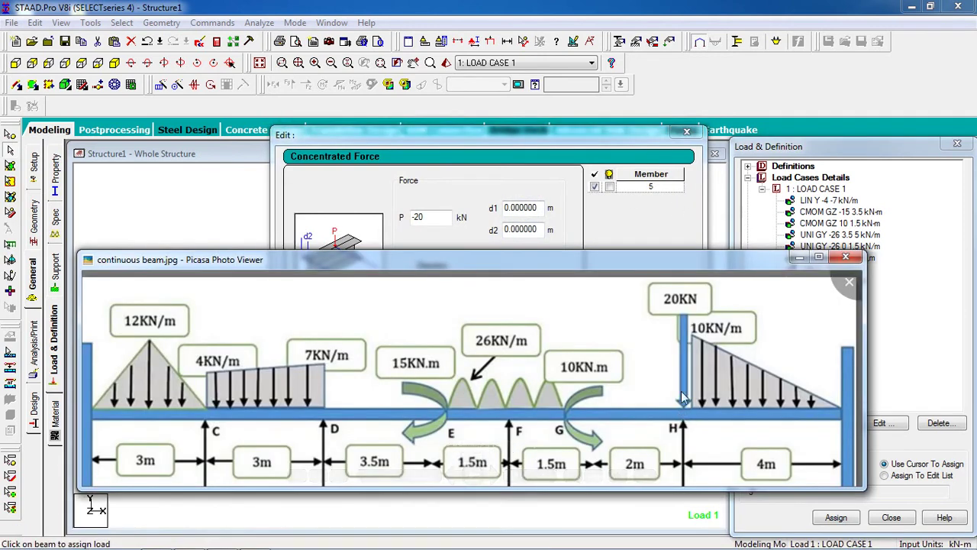
pyautogui.click(605, 149)
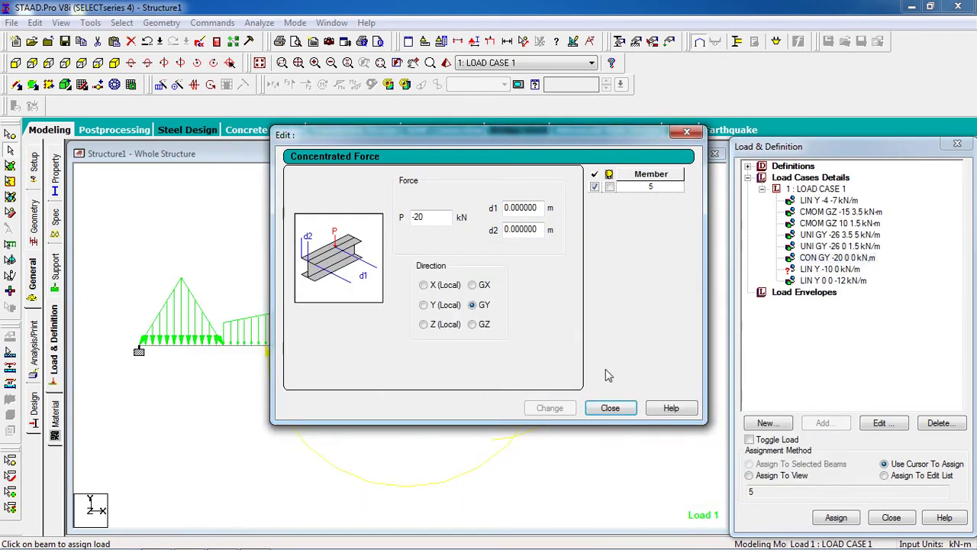
pyautogui.click(609, 408)
pyautogui.doubleClick(851, 235)
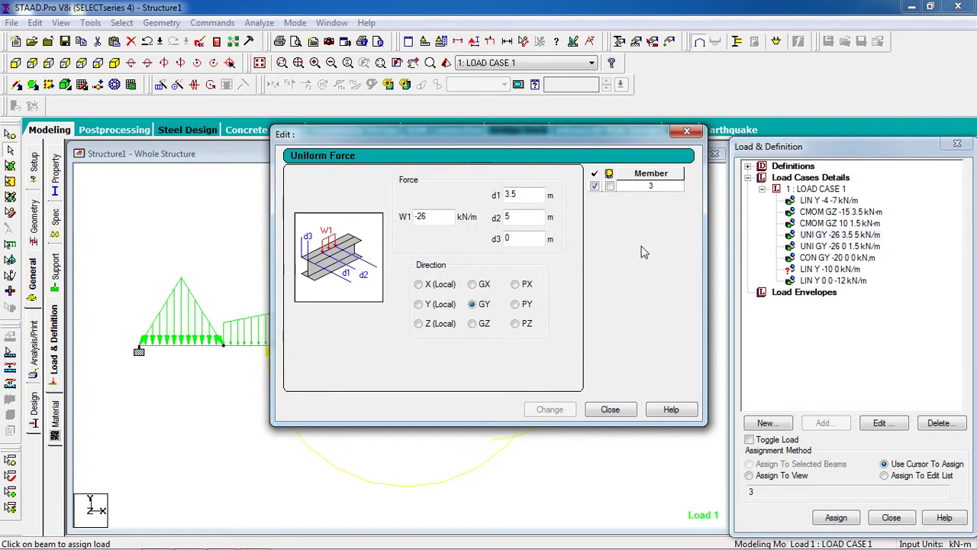
pyautogui.click(627, 413)
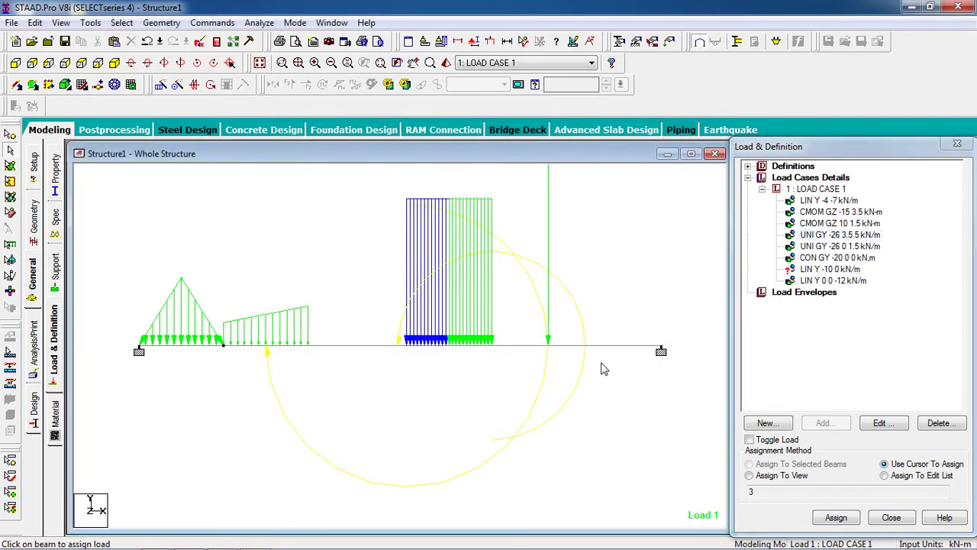
# - Assign the linear varying load from -10 to 0 kN/m to beam 5, the last span
pyautogui.click(819, 271)
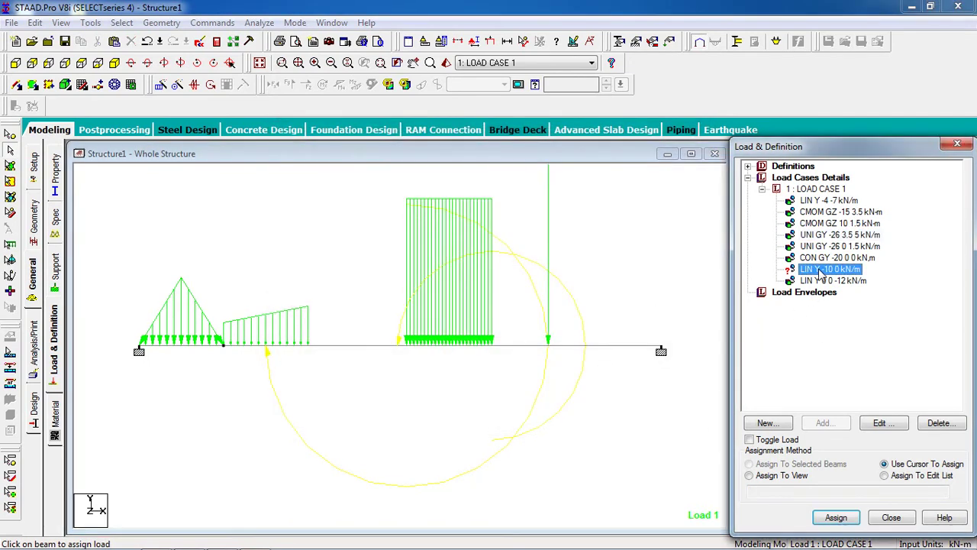
pyautogui.click(610, 347)
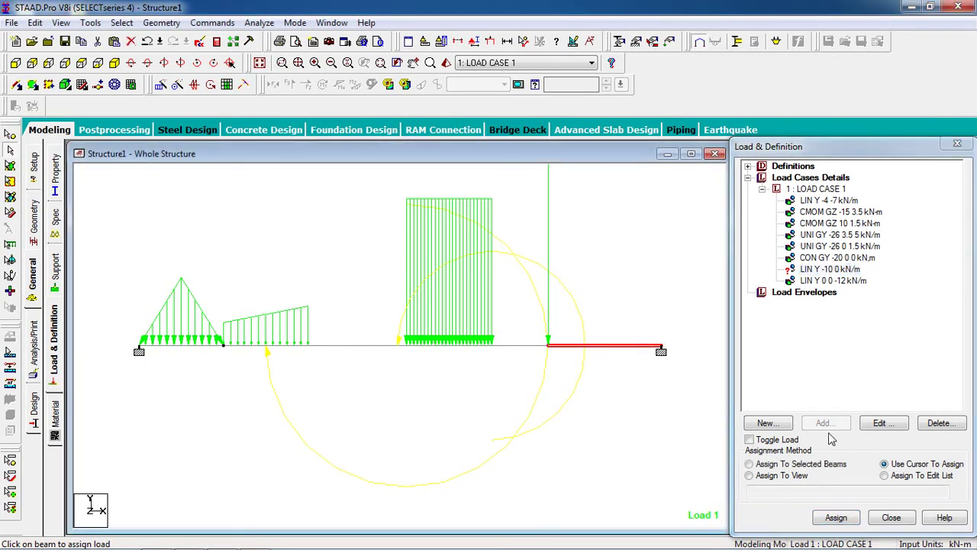
pyautogui.click(832, 272)
pyautogui.click(790, 463)
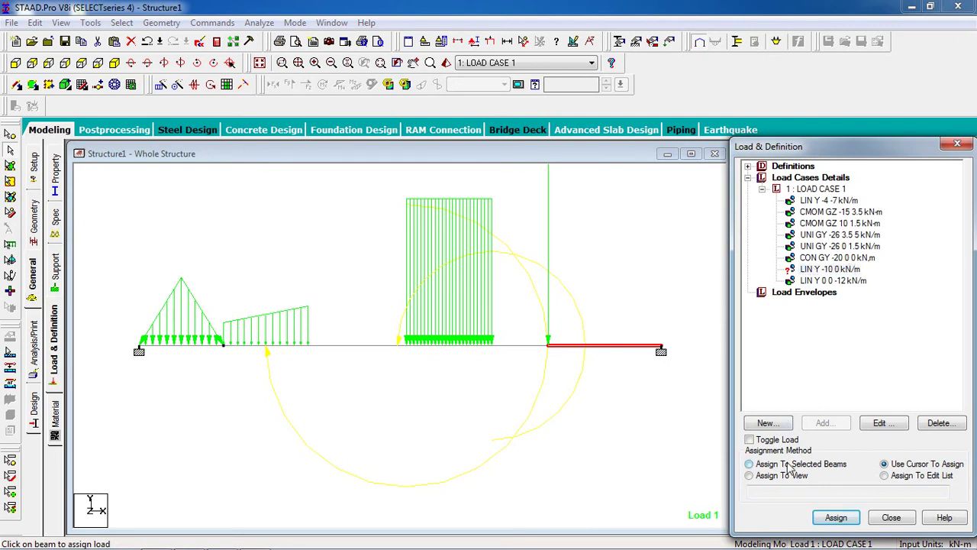
pyautogui.click(836, 517)
pyautogui.click(868, 375)
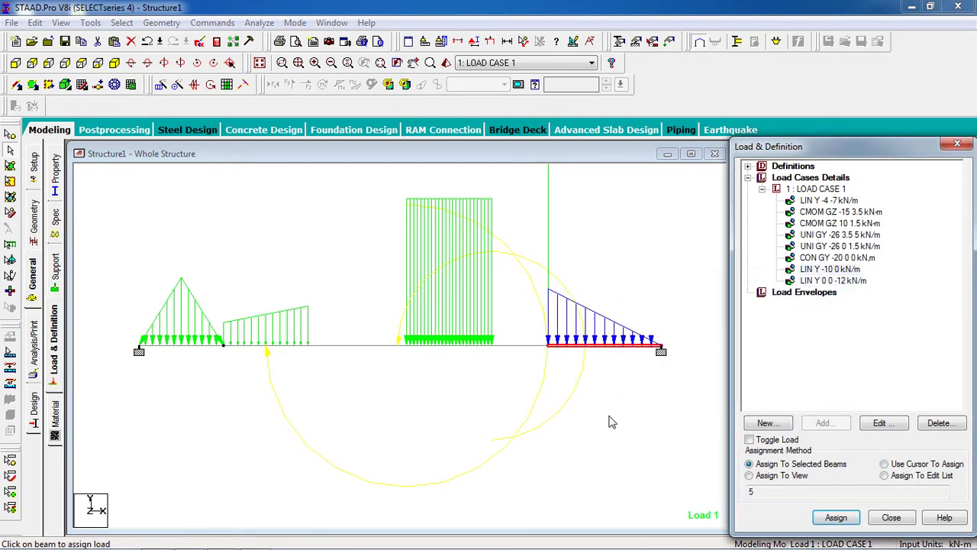
# - Compare all the assigned loads on the model with the reference picture of the continuous beam
pyautogui.moveTo(227, 548)
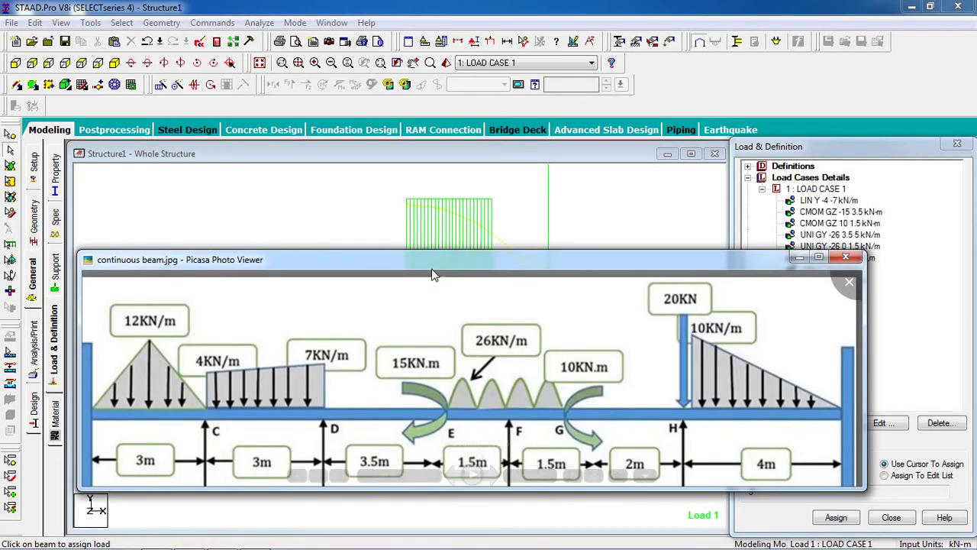
pyautogui.moveTo(432, 271); pyautogui.dragTo(416, 27)
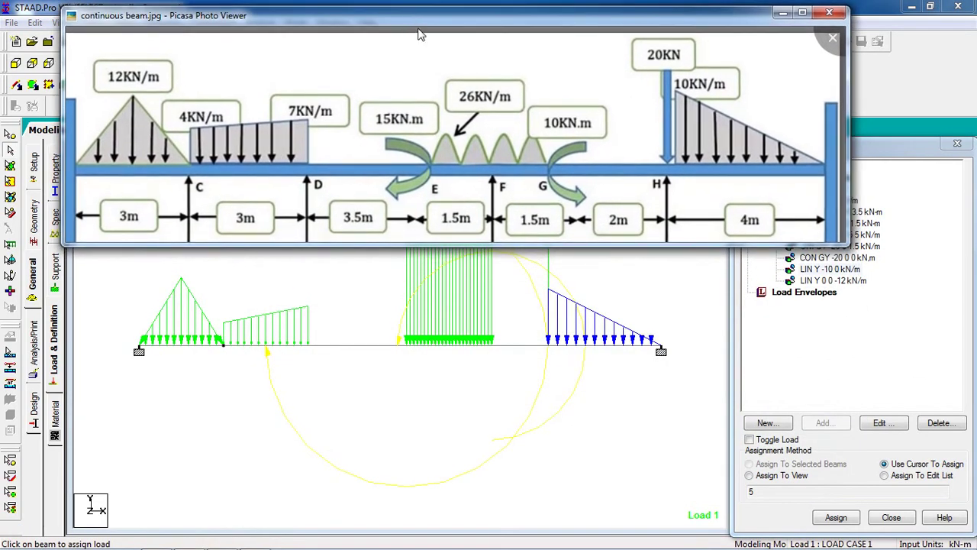
pyautogui.moveTo(441, 161); pyautogui.dragTo(445, 146)
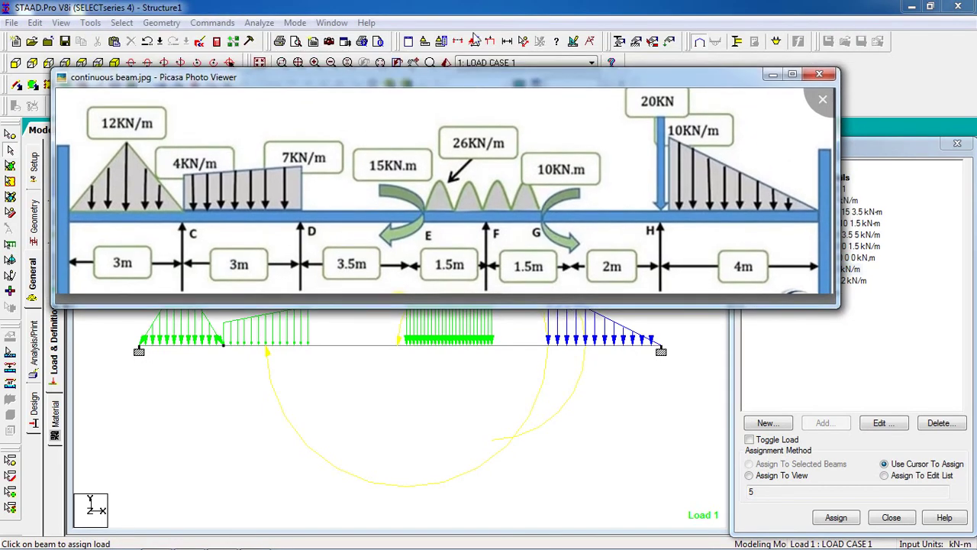
pyautogui.click(479, 4)
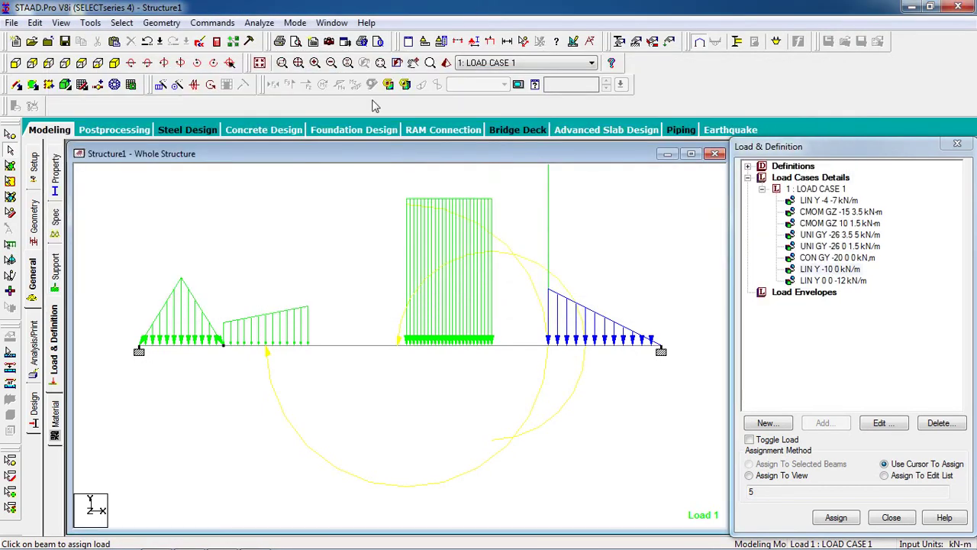
# - Add the Perform Analysis command to the model
pyautogui.click(212, 22)
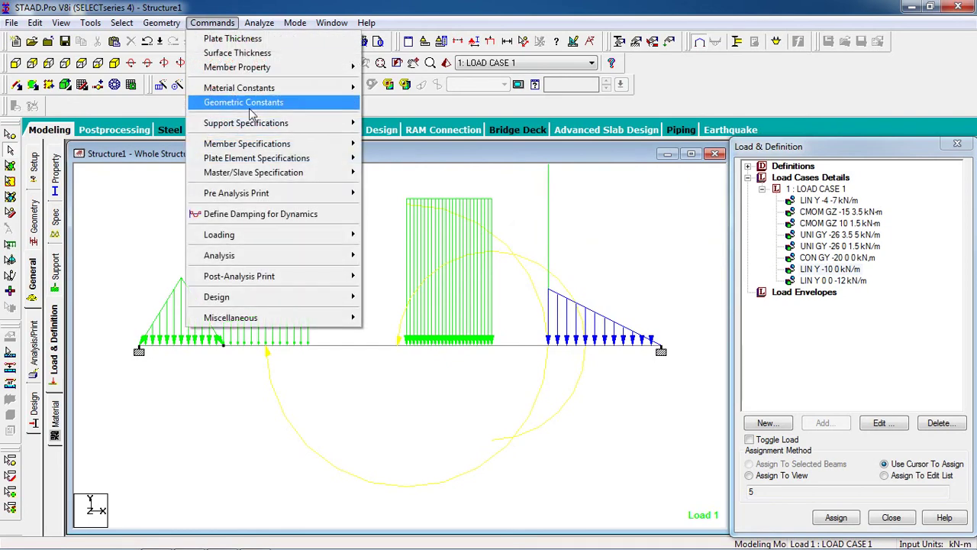
pyautogui.moveTo(298, 259)
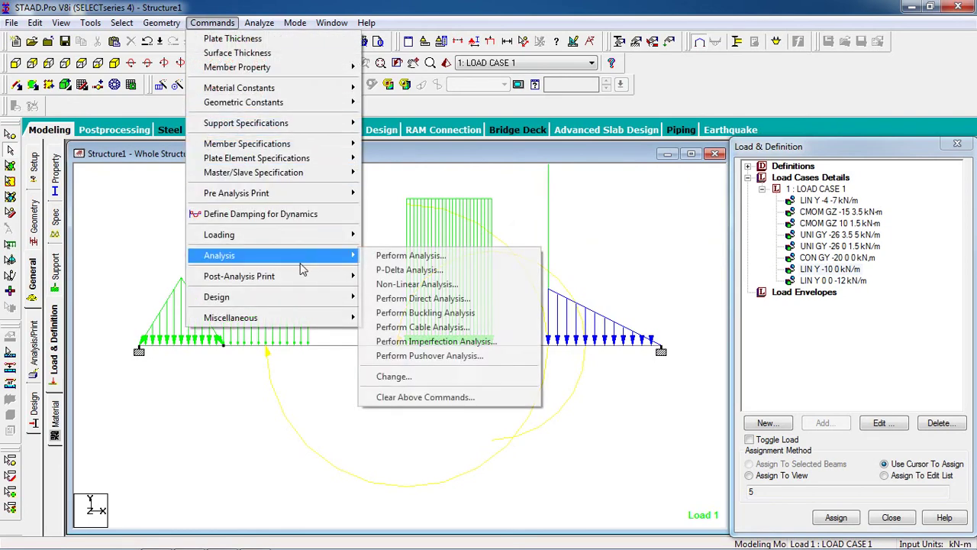
pyautogui.click(398, 254)
pyautogui.click(430, 363)
# - Run the STAAD analysis of the beam and finish it with the Stay in Modeling Mode option
pyautogui.click(260, 23)
pyautogui.click(285, 38)
pyautogui.click(398, 300)
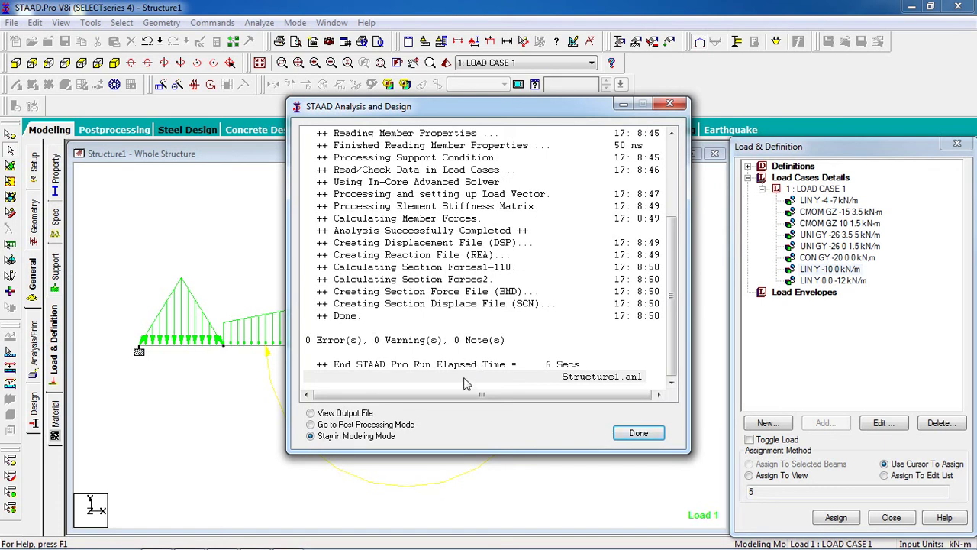
pyautogui.click(638, 434)
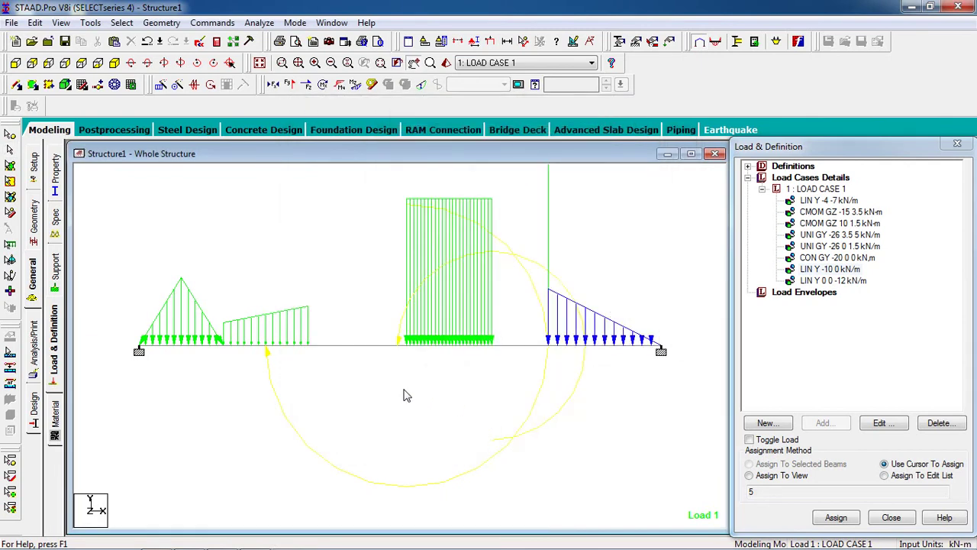
# - Open the postprocessing results for load case 1 and view the axial, shear Y, shear Z, torsion and bending Y diagrams one after another
pyautogui.click(120, 129)
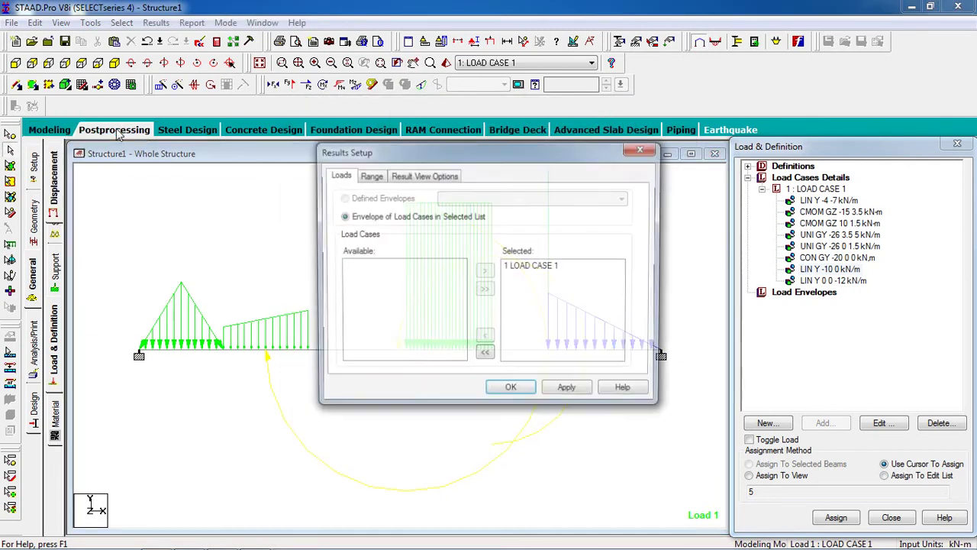
pyautogui.click(513, 391)
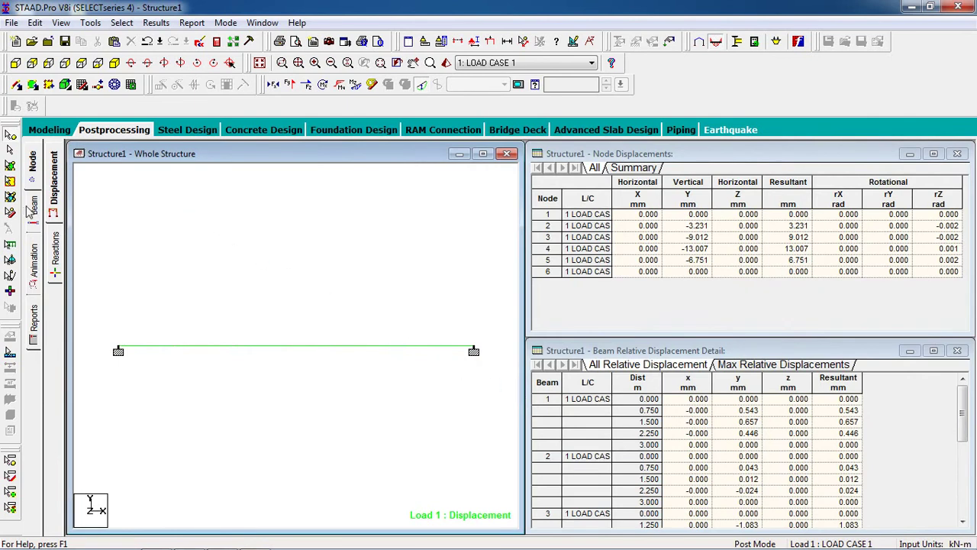
pyautogui.click(273, 86)
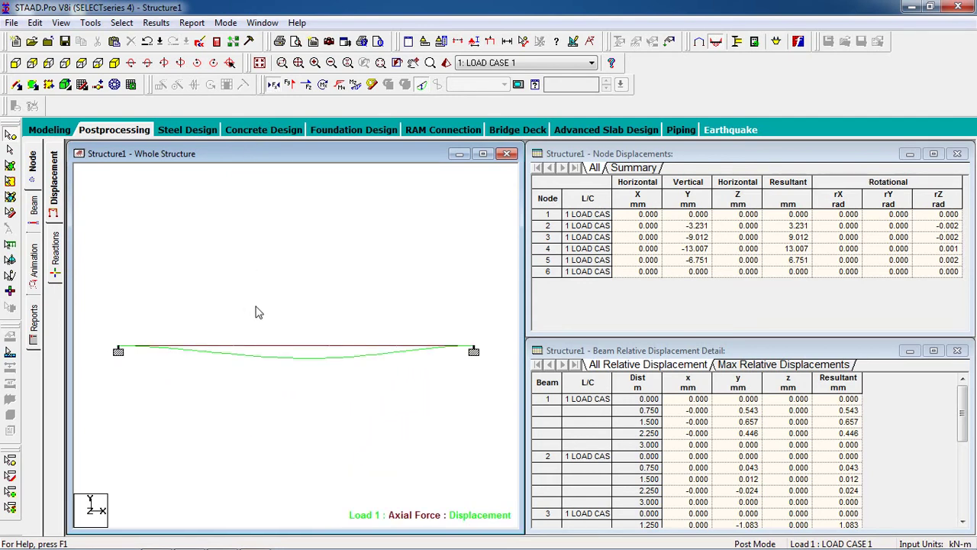
pyautogui.click(289, 84)
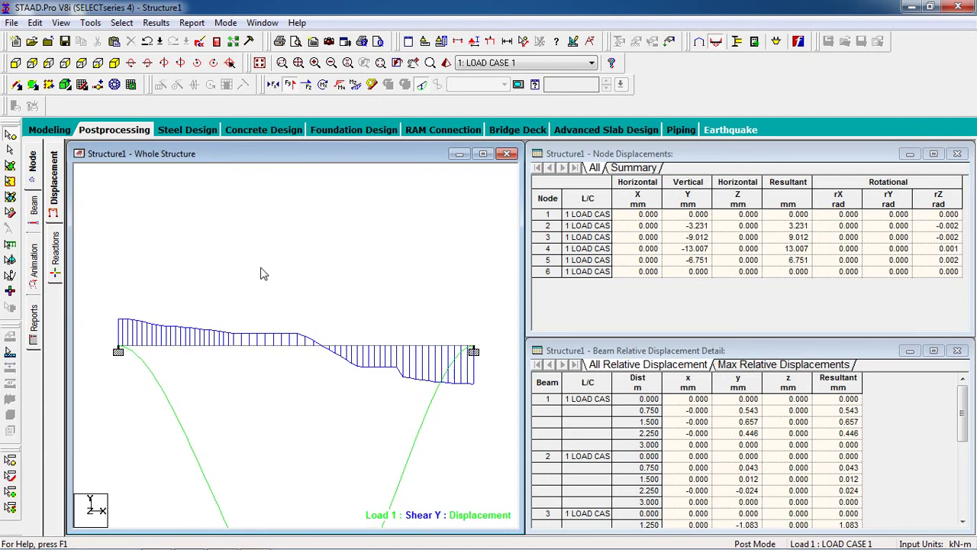
pyautogui.click(306, 84)
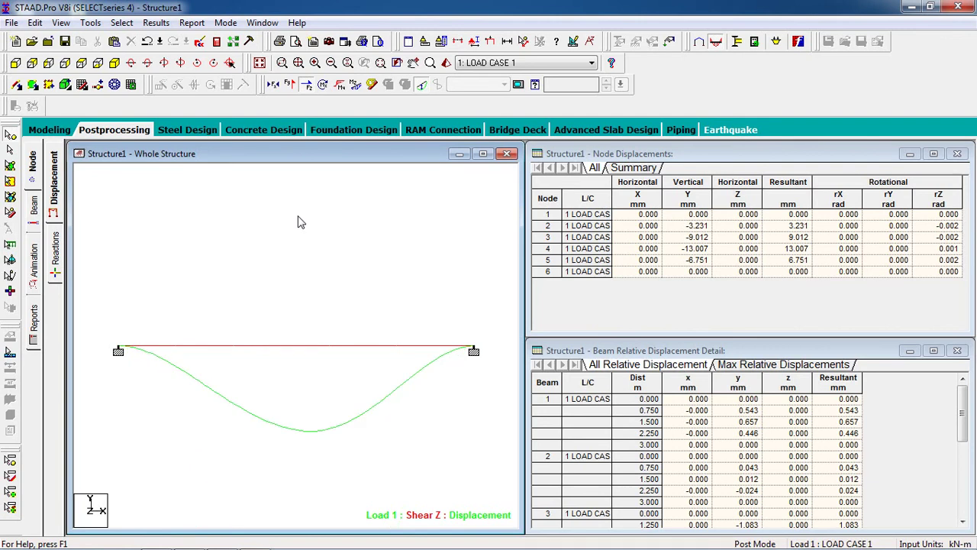
pyautogui.click(323, 84)
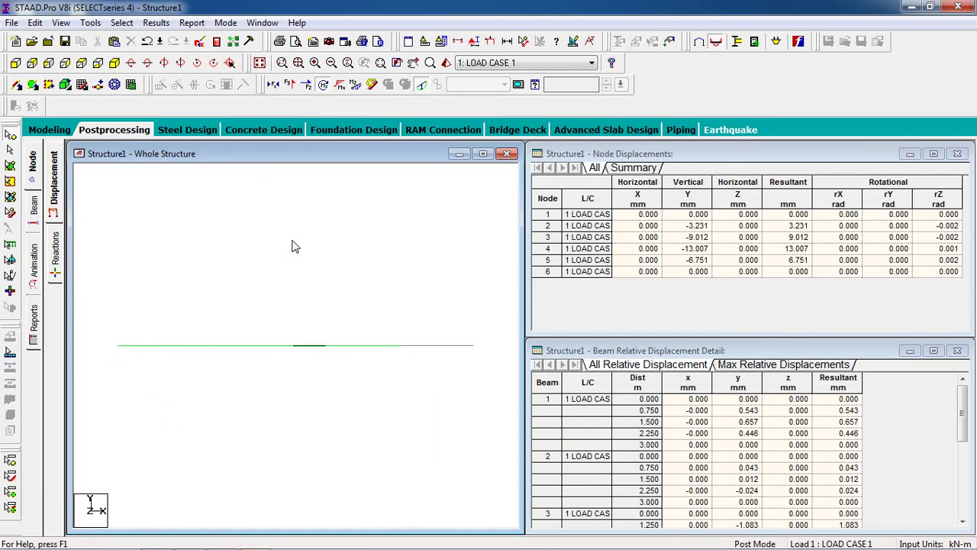
pyautogui.click(340, 85)
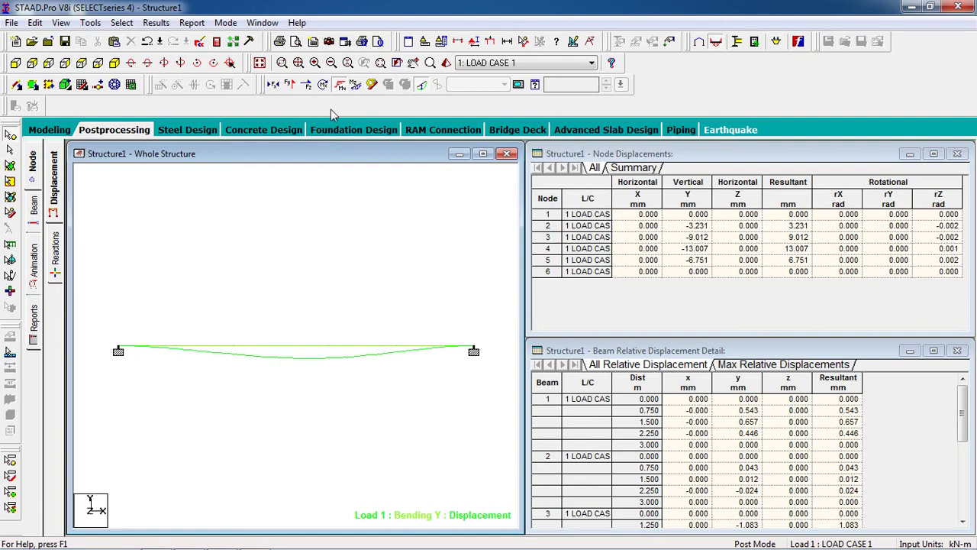
pyautogui.click(340, 84)
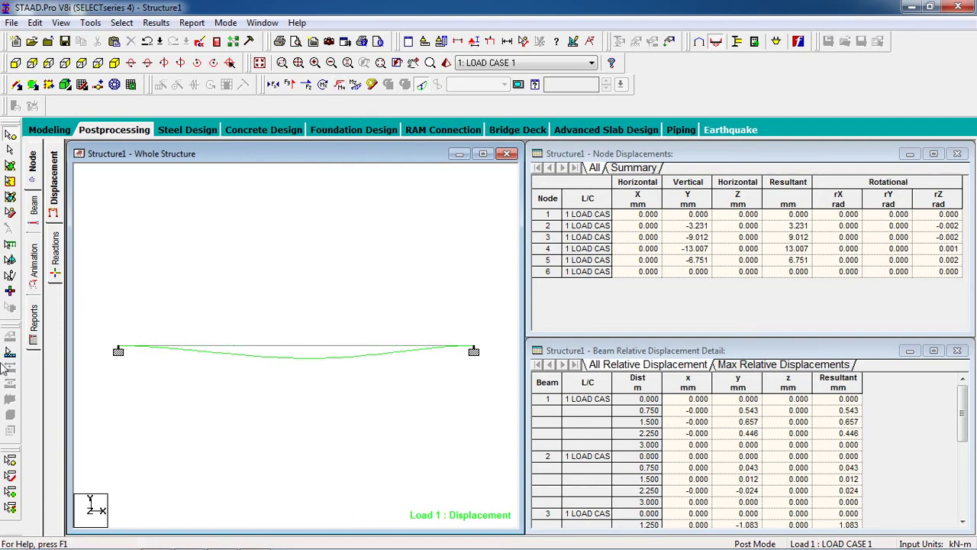
# - Show the beam force results, view the bending Z, bending Y and torsion diagrams, and switch all diagrams off
pyautogui.click(32, 214)
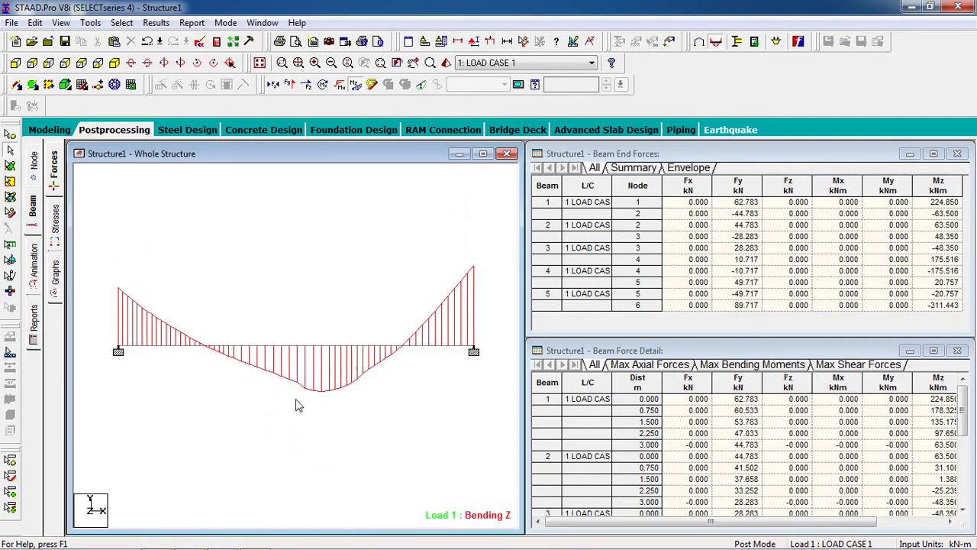
pyautogui.click(338, 88)
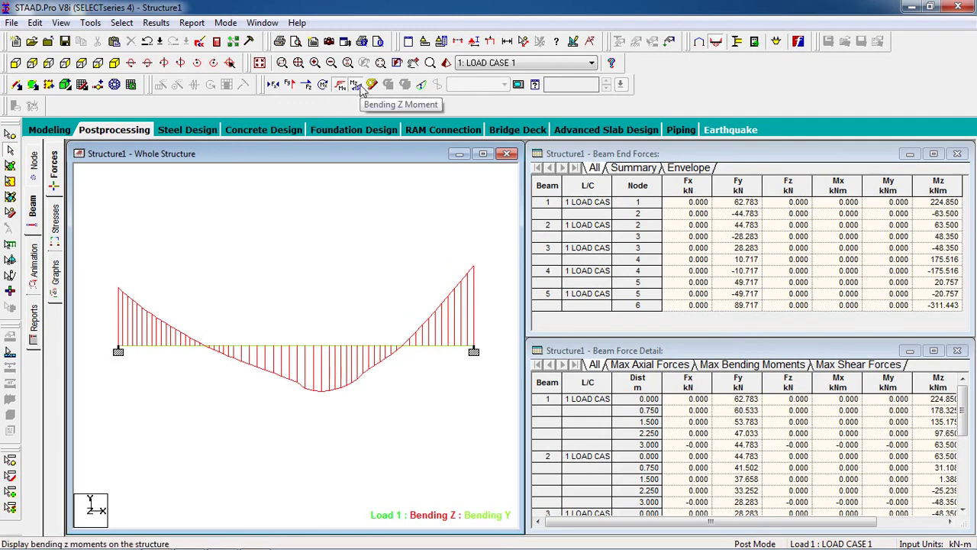
pyautogui.click(356, 85)
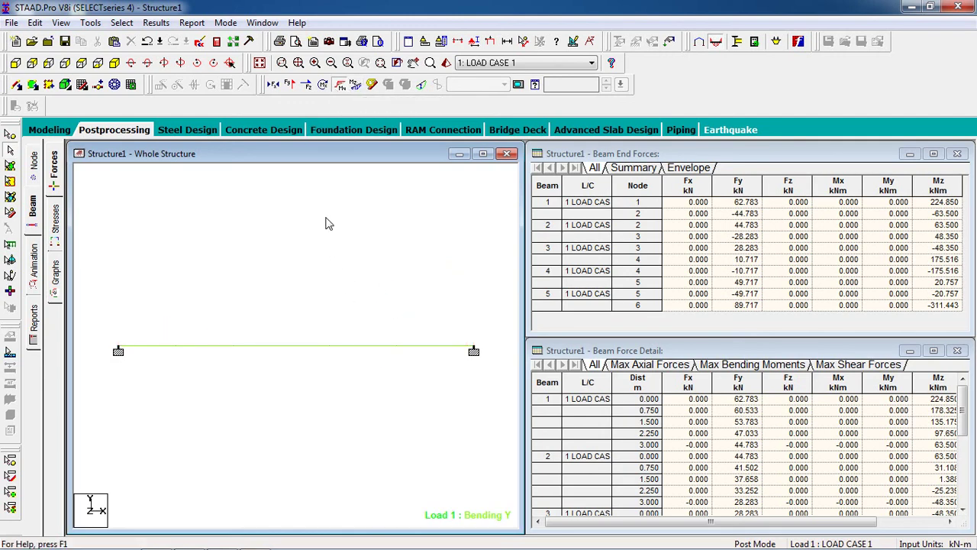
pyautogui.click(323, 84)
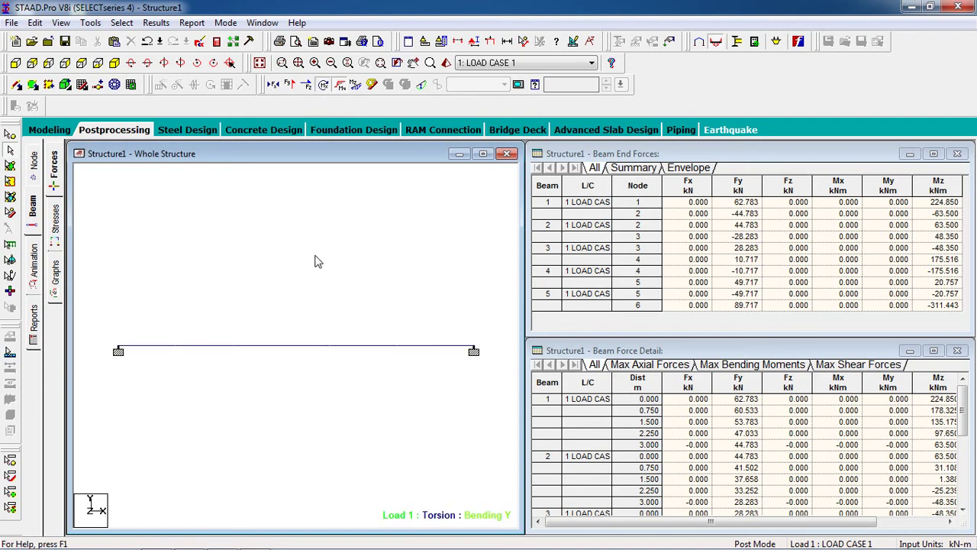
pyautogui.click(323, 85)
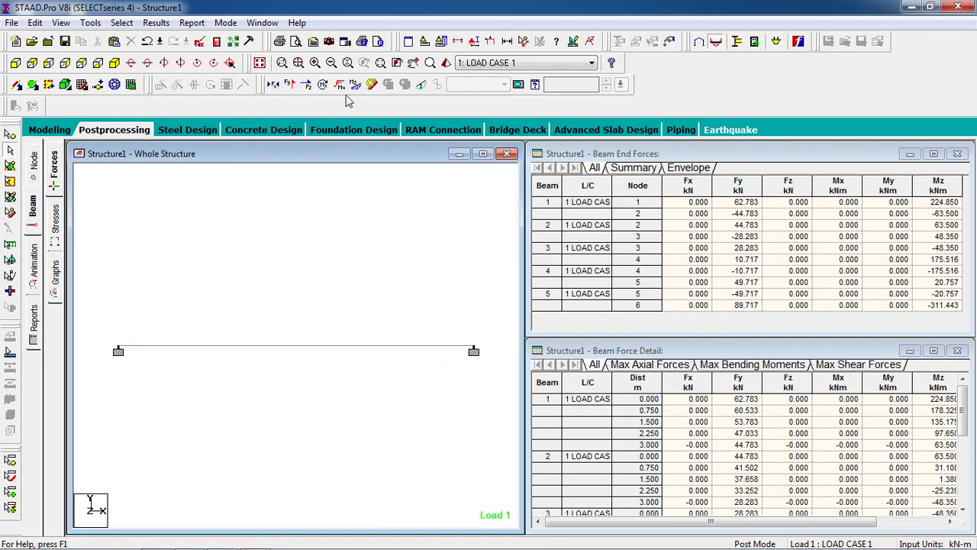
# - Set the beam result annotations to maximum bending, maximum shear, axial ends, maximum resultant displacement and maximum combined stress
pyautogui.click(156, 22)
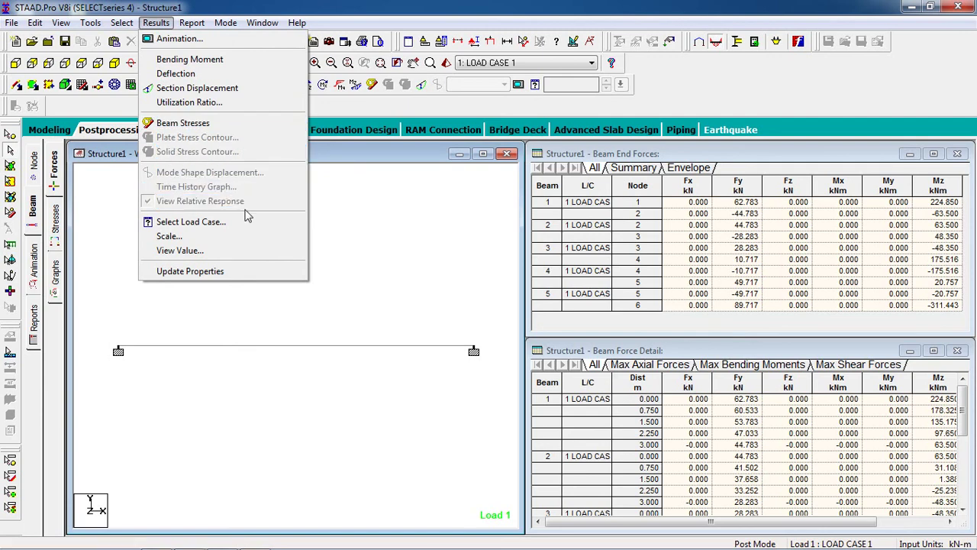
pyautogui.click(258, 251)
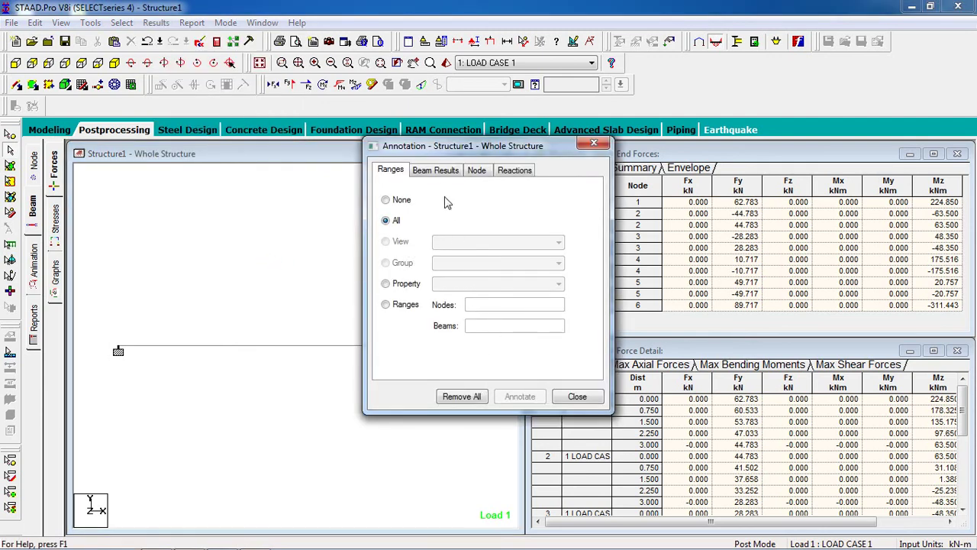
pyautogui.click(440, 172)
pyautogui.click(479, 206)
pyautogui.click(449, 241)
pyautogui.click(416, 283)
pyautogui.click(419, 317)
pyautogui.click(468, 353)
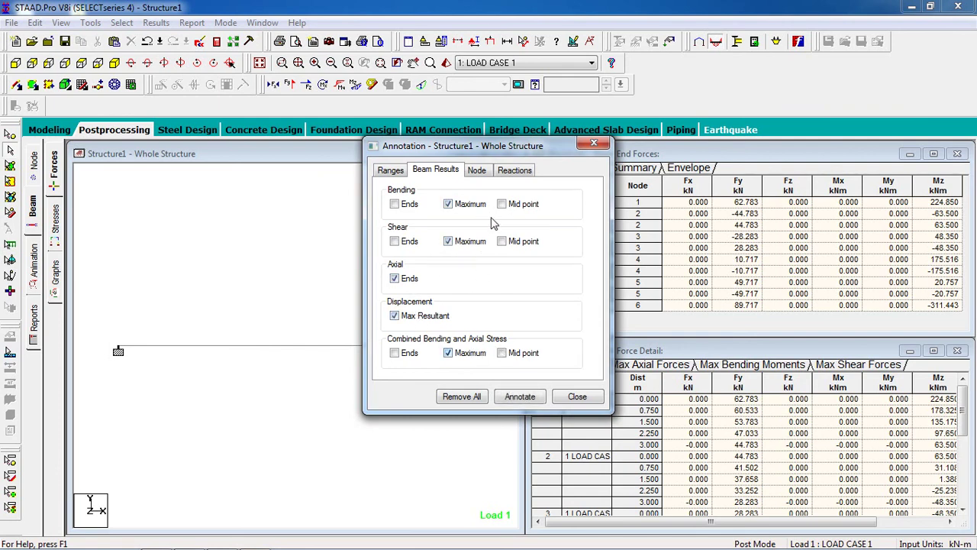
# - Look through the node and reaction annotation options, apply the annotation settings to the structure and close them
pyautogui.click(492, 176)
pyautogui.click(607, 325)
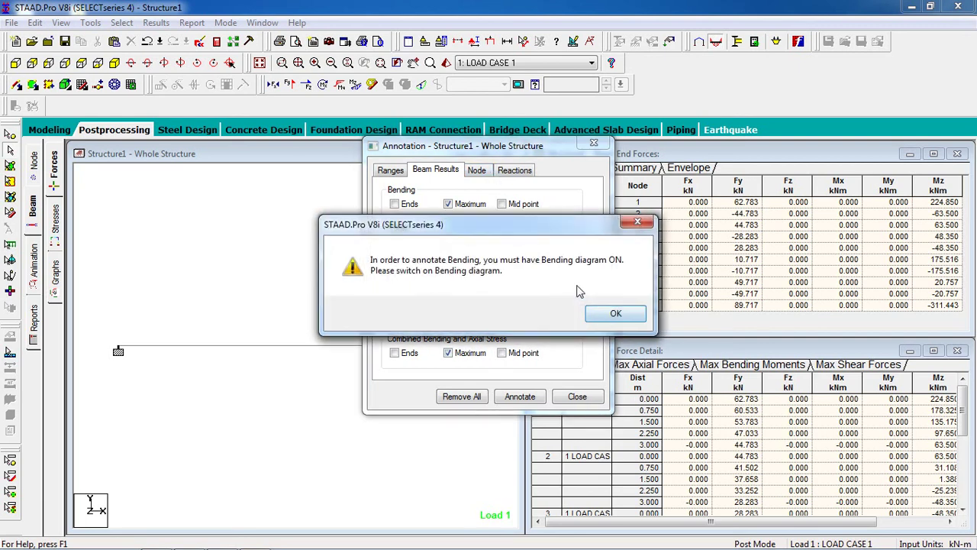
pyautogui.click(611, 320)
pyautogui.click(615, 313)
pyautogui.click(617, 313)
pyautogui.click(618, 312)
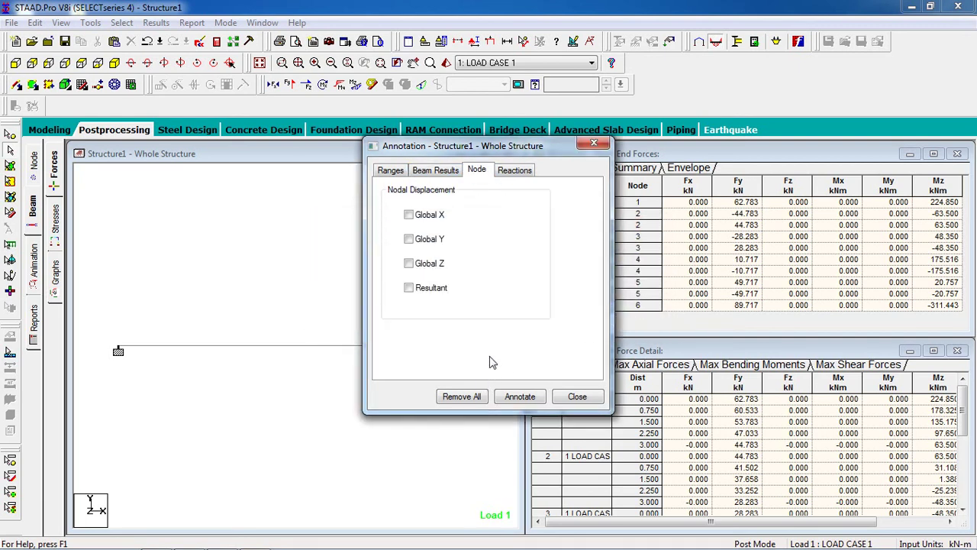
pyautogui.click(515, 173)
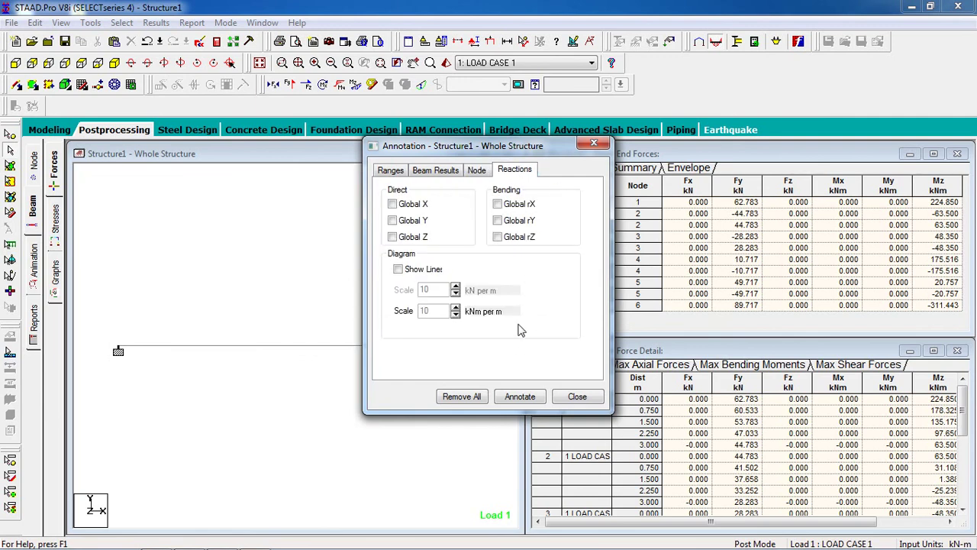
pyautogui.click(504, 400)
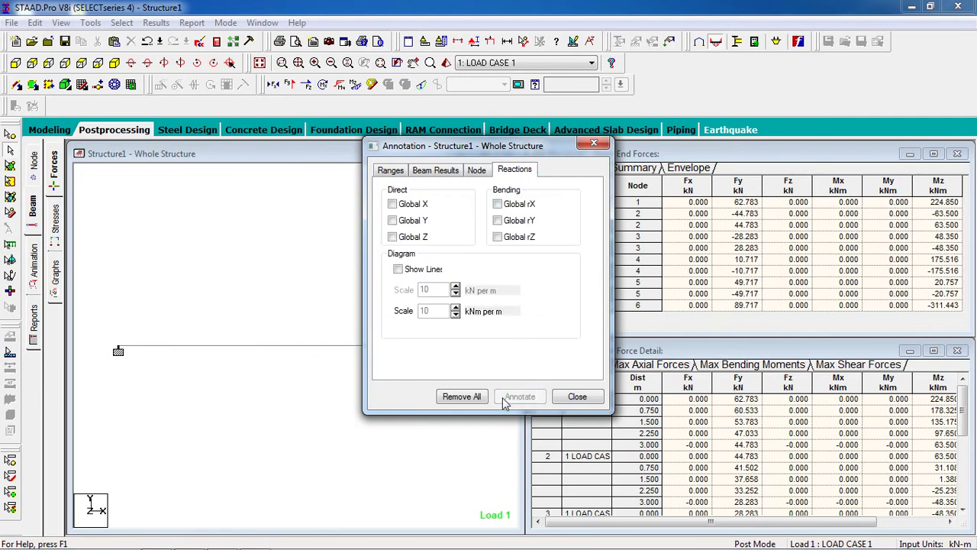
pyautogui.click(577, 398)
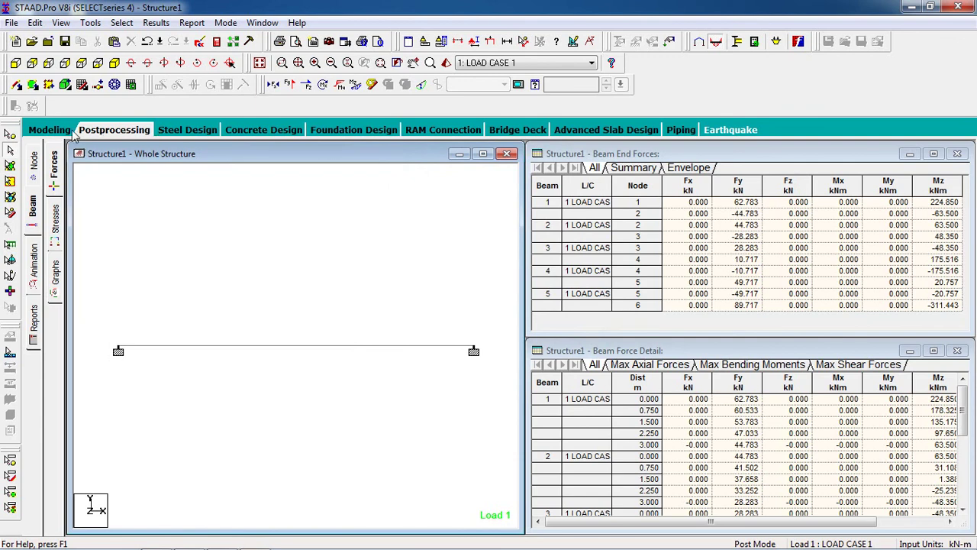
# - Return to modeling mode and reopen the postprocessing results at the node displacements
pyautogui.click(49, 129)
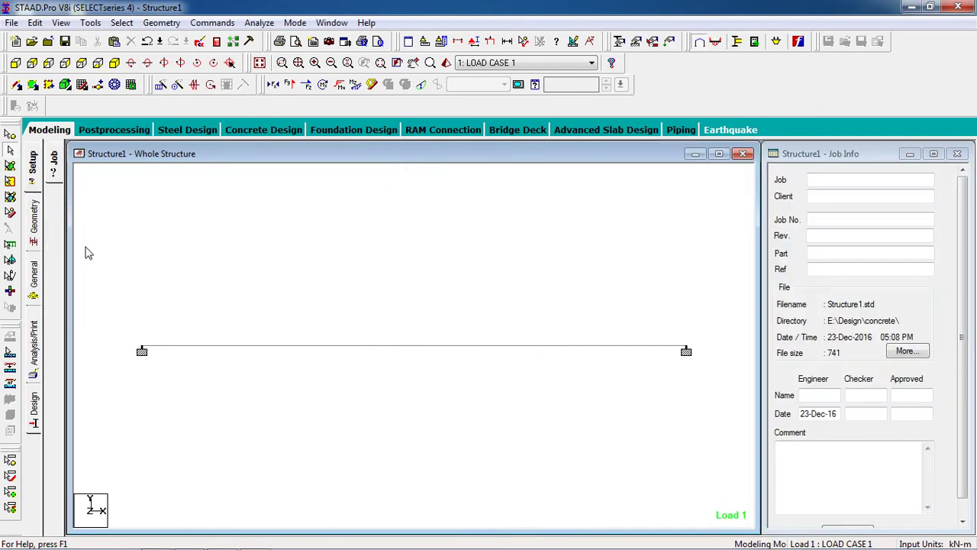
pyautogui.click(110, 131)
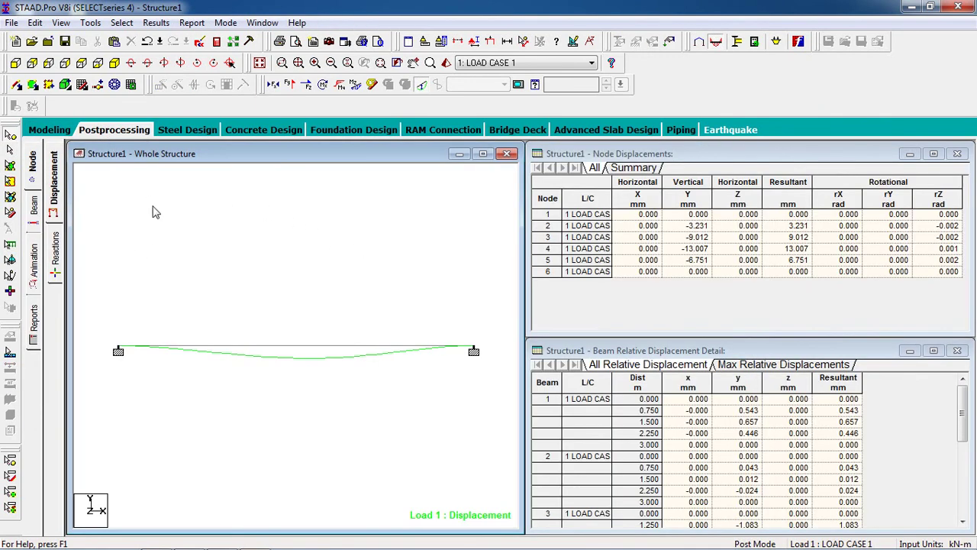